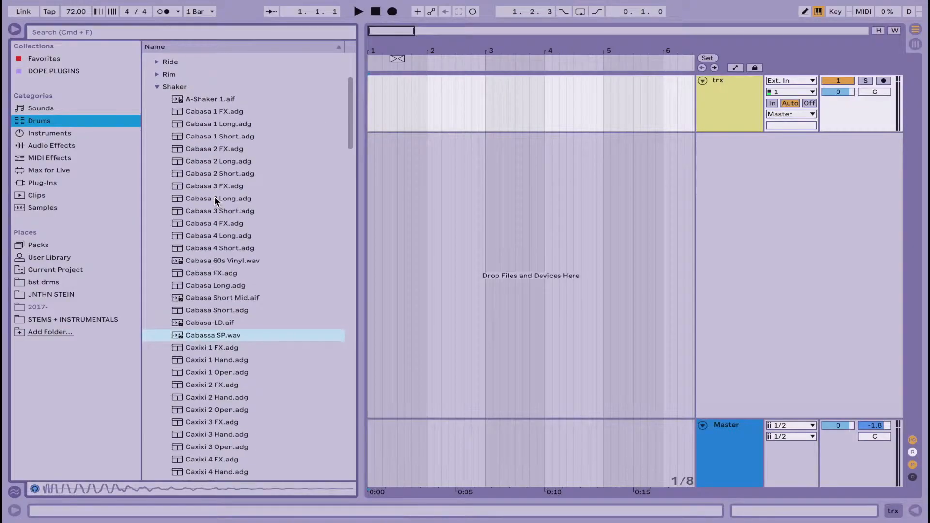
Place the Cabassa SP.wav shaker sample at the start of the trx track and hide the browser.
{"action": "scroll", "coordinate": [215, 201], "scroll_direction": "up", "scroll_amount": 3}
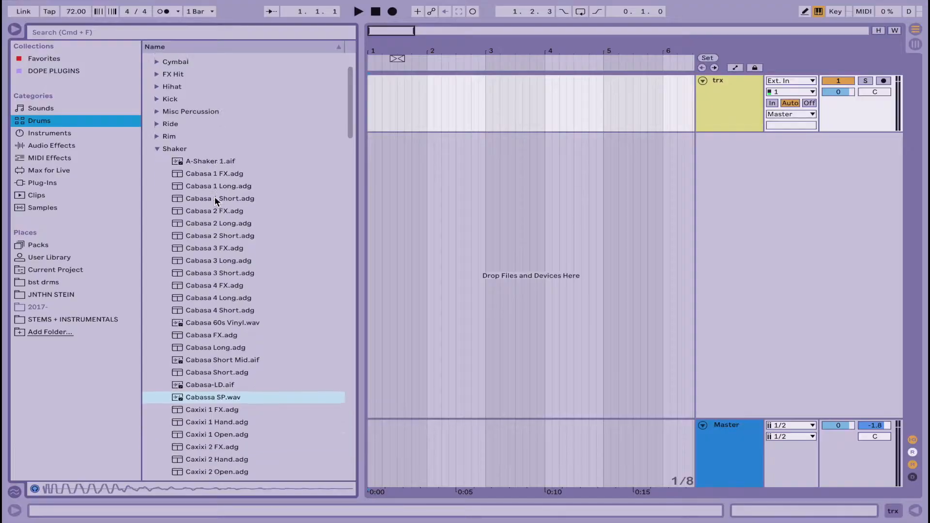
{"action": "scroll", "coordinate": [215, 201], "scroll_direction": "down", "scroll_amount": 3}
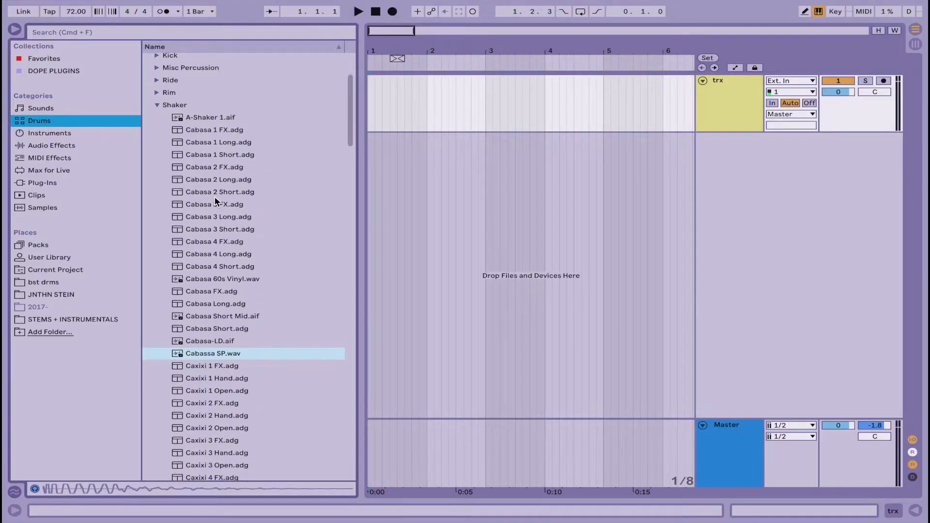
{"action": "left_click", "coordinate": [177, 353]}
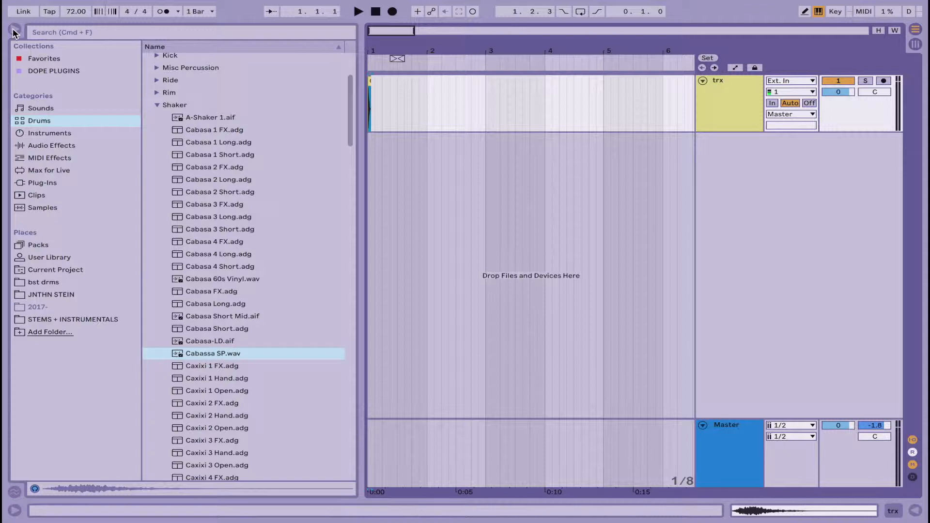
{"action": "left_click", "coordinate": [14, 31]}
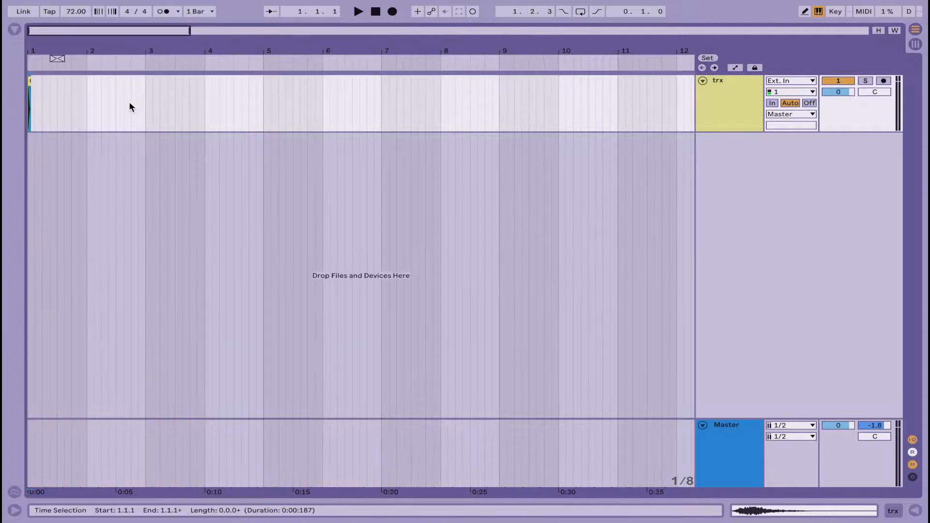
Duplicate the trx track with its Cabassa SP clip and rename the upper track shkr.
{"action": "left_click", "coordinate": [30, 117]}
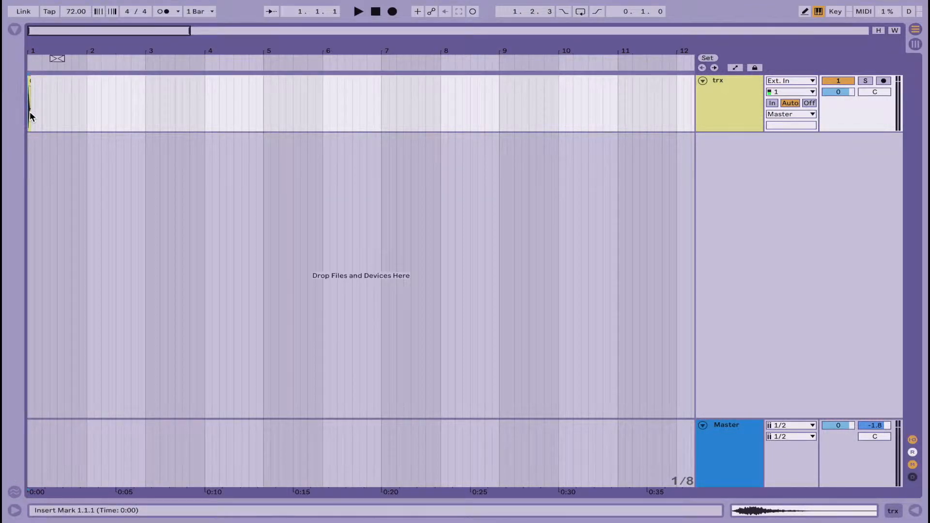
{"action": "scroll", "coordinate": [30, 112], "scroll_direction": "up", "scroll_amount": 10}
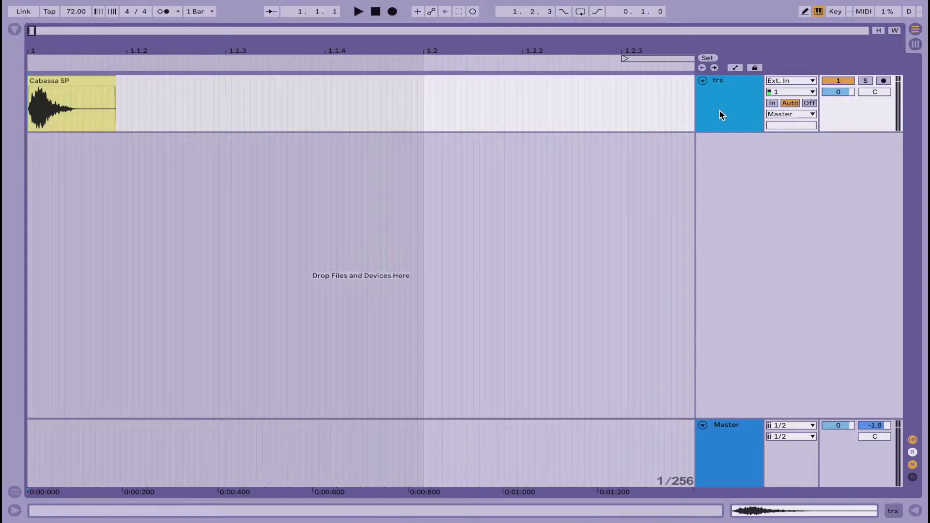
{"action": "key", "text": "super+d"}
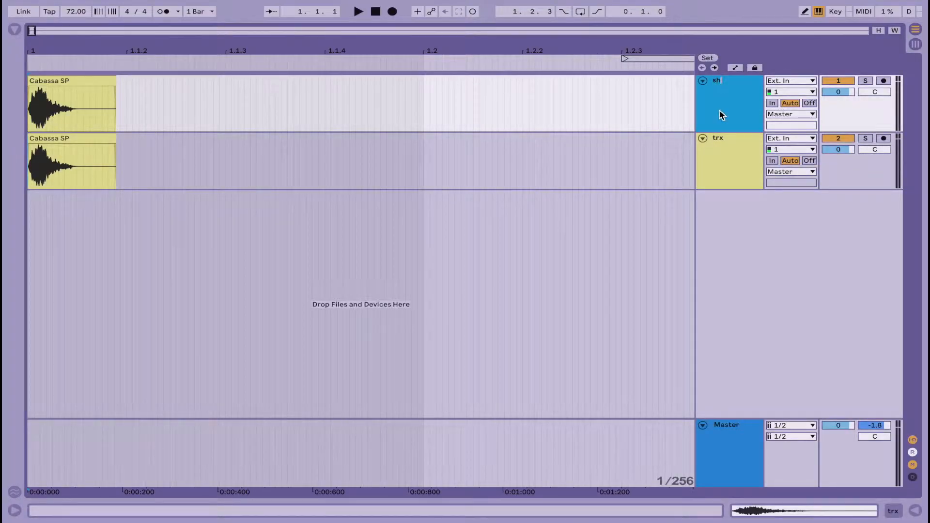
{"action": "type", "text": "r"}
{"action": "left_click", "coordinate": [610, 97]}
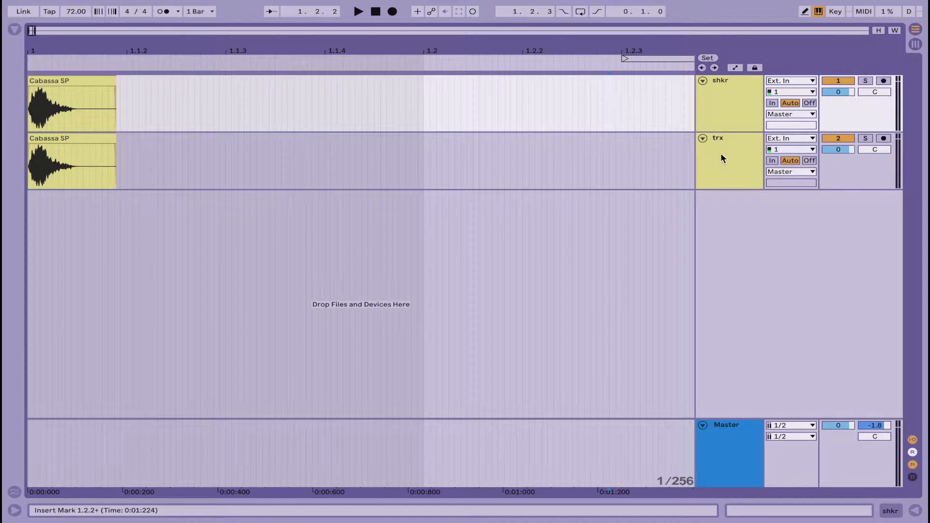
Solo the lower trx track and loop the first beat of the arrangement.
{"action": "left_click", "coordinate": [731, 155]}
{"action": "key", "text": "super+r"}
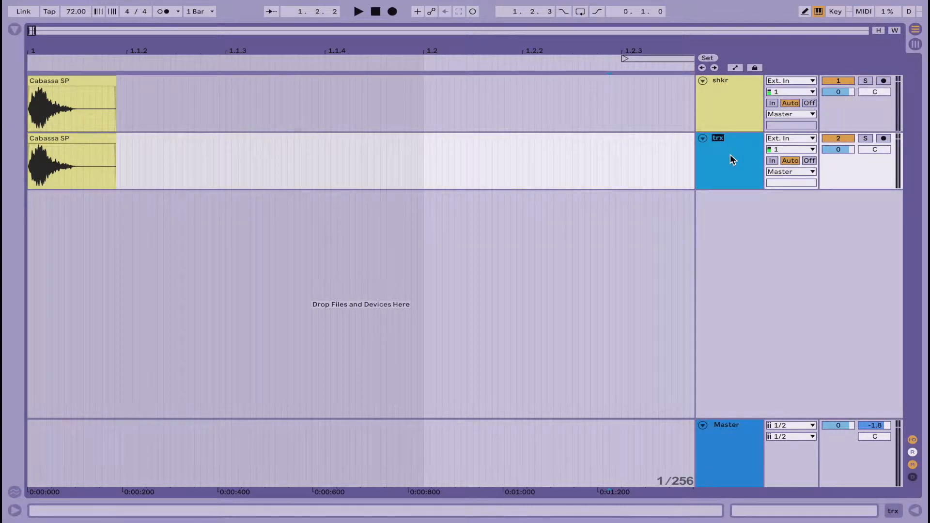
{"action": "left_click", "coordinate": [641, 164]}
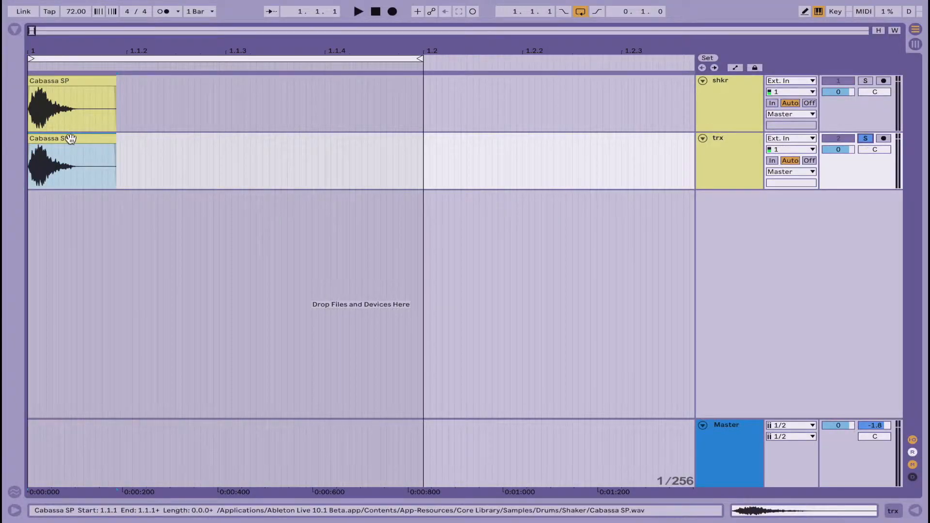
Turn on Warp for the trx track's Cabassa SP clip and transpose it to -48 st while auditioning it.
{"action": "double_click", "coordinate": [71, 139]}
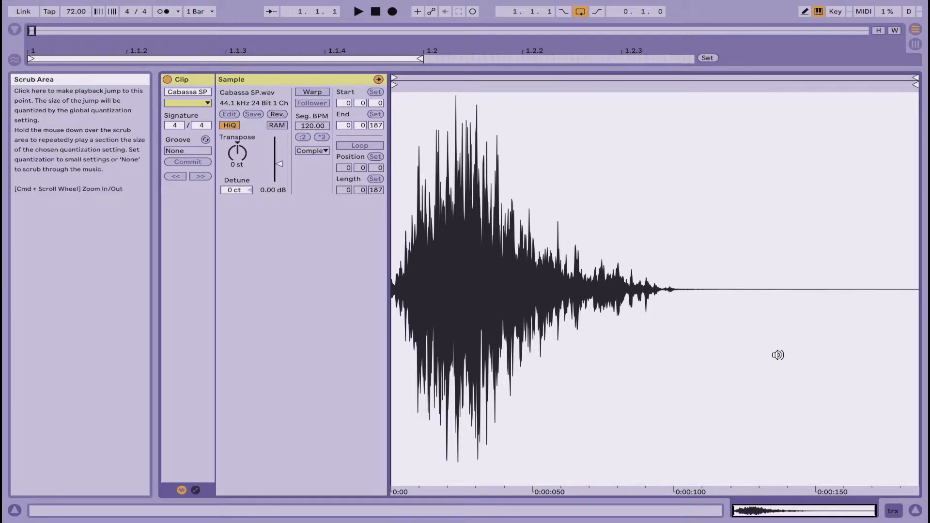
{"action": "key", "text": "space"}
{"action": "left_click", "coordinate": [321, 93]}
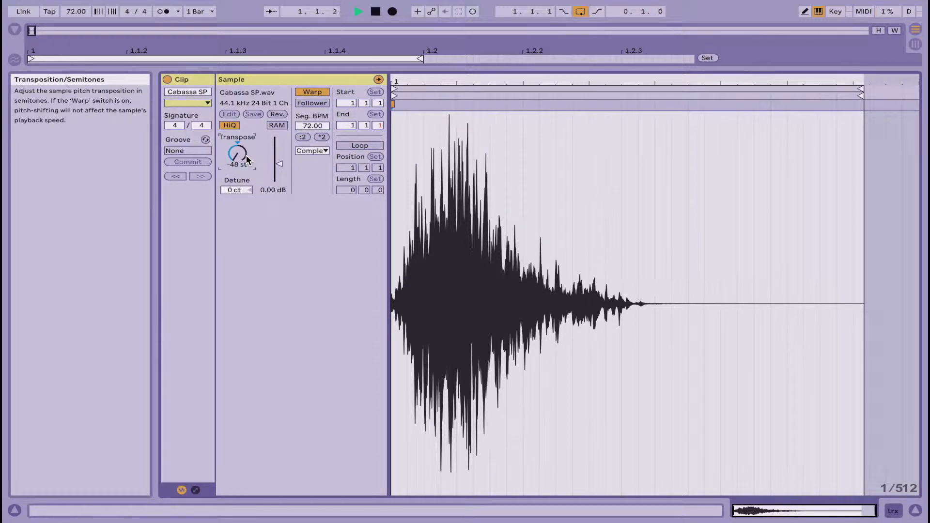
{"action": "key", "text": "space"}
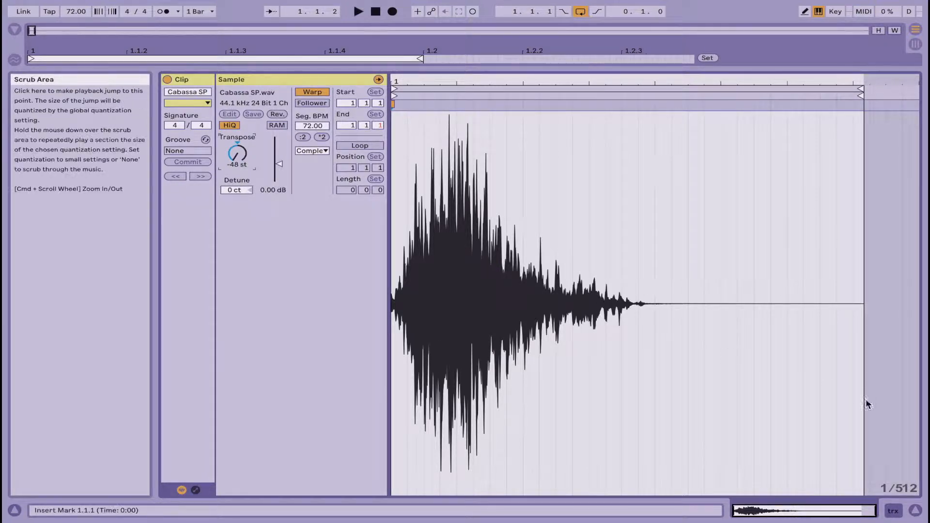
Trim about 22 ms off the start of the trx clip, remove its fade-in, and audition the result.
{"action": "left_click", "coordinate": [196, 490]}
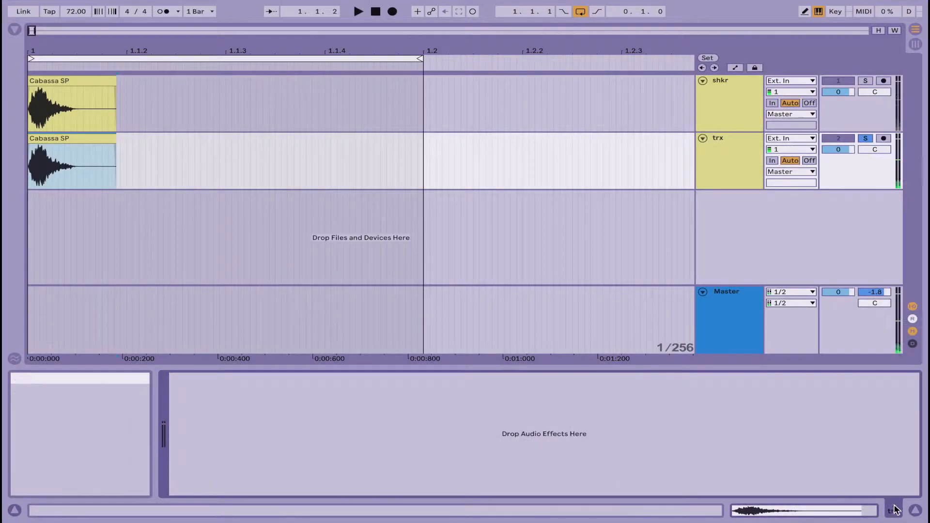
{"action": "left_click", "coordinate": [34, 161]}
{"action": "left_click", "coordinate": [30, 168]}
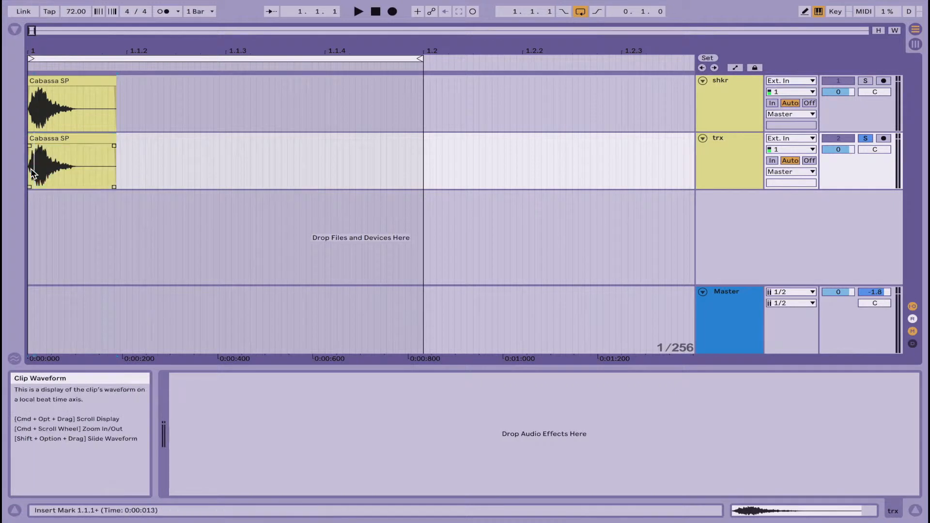
{"action": "scroll", "coordinate": [31, 168], "scroll_direction": "up", "scroll_amount": 2}
{"action": "scroll", "coordinate": [30, 172], "scroll_direction": "left", "scroll_amount": 2}
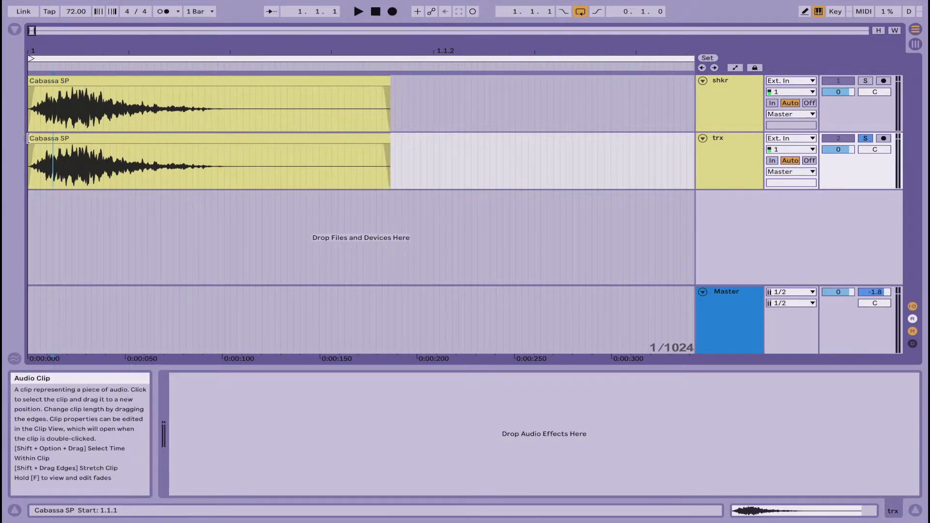
{"action": "left_click_drag", "start_coordinate": [28, 138], "coordinate": [72, 138]}
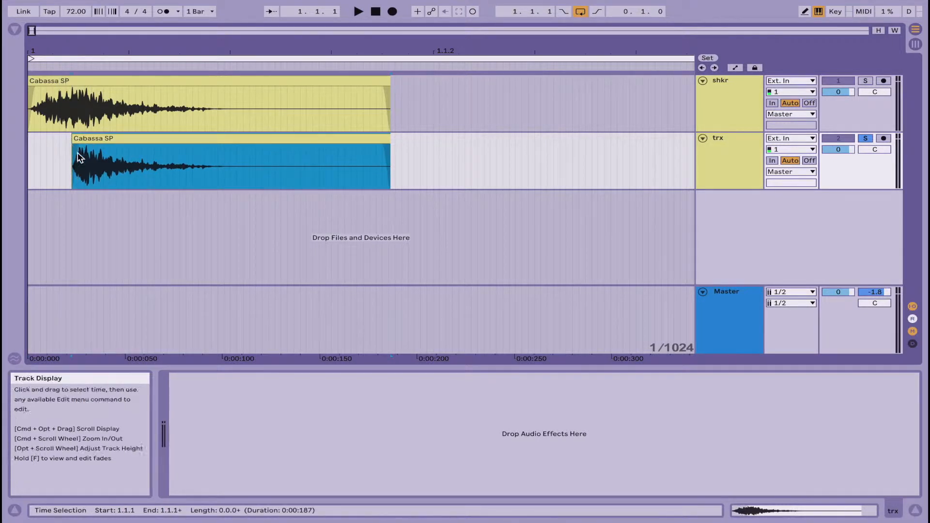
{"action": "left_click", "coordinate": [63, 145]}
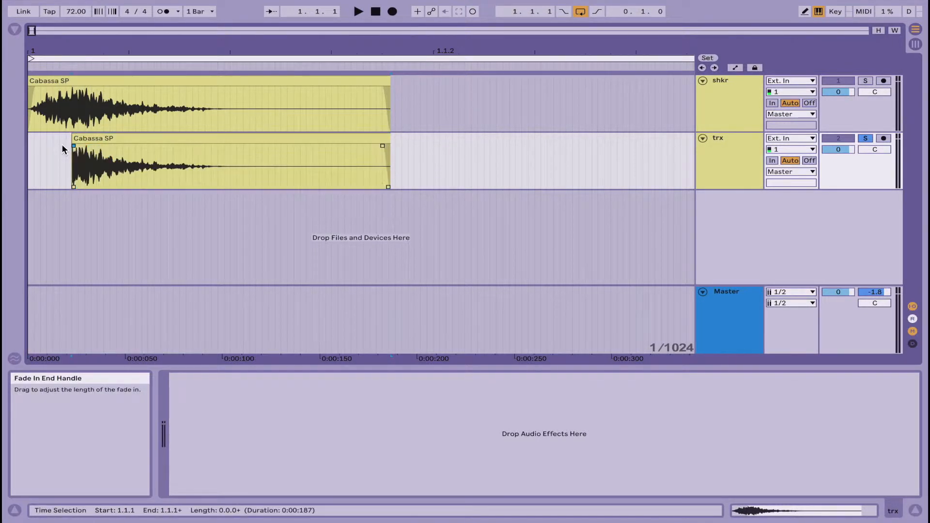
{"action": "left_click", "coordinate": [90, 141]}
{"action": "key", "text": "space"}
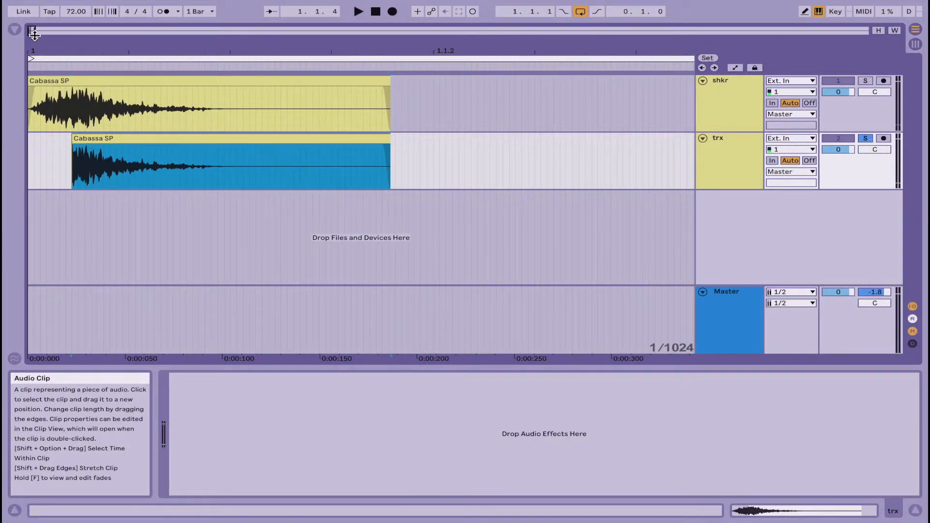
Add EQ Eight to the trx track and enable band 1 as a low shelf.
{"action": "left_click", "coordinate": [15, 29]}
{"action": "left_click", "coordinate": [62, 145]}
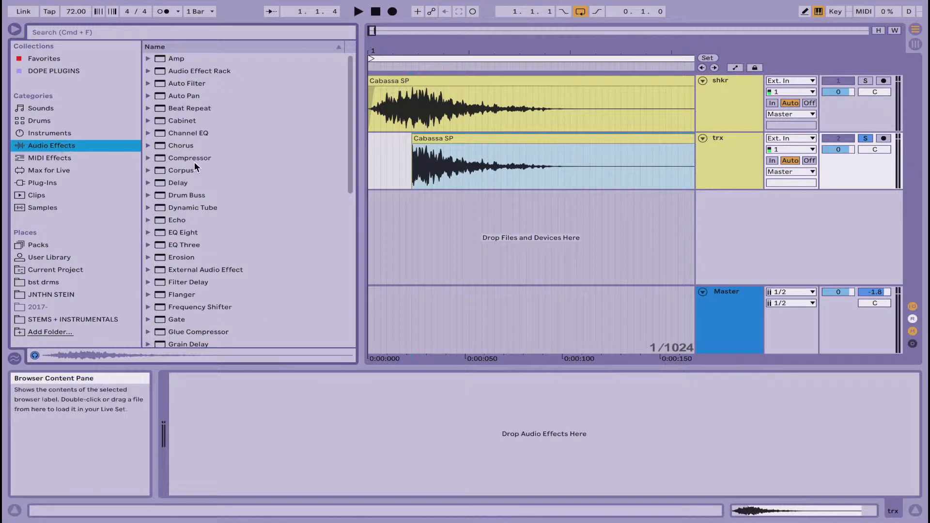
{"action": "double_click", "coordinate": [197, 232]}
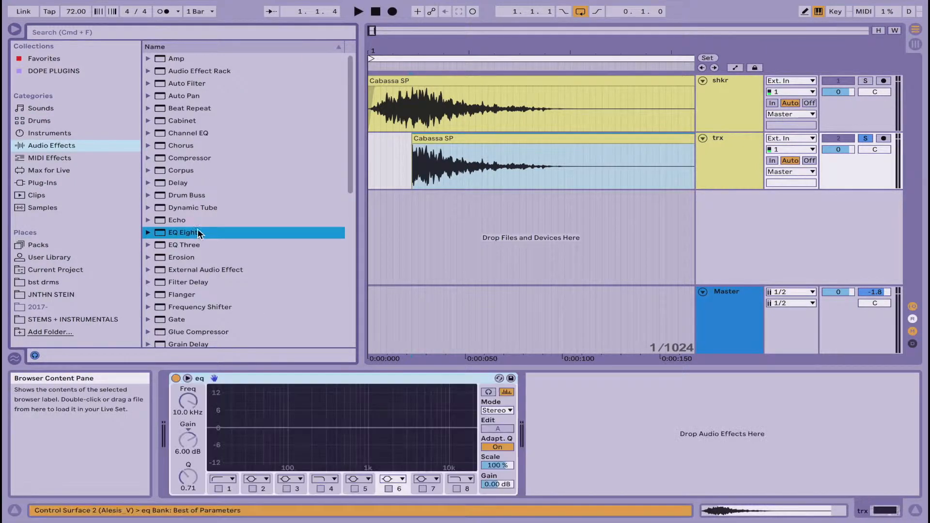
{"action": "left_click", "coordinate": [221, 488]}
{"action": "left_click", "coordinate": [225, 478]}
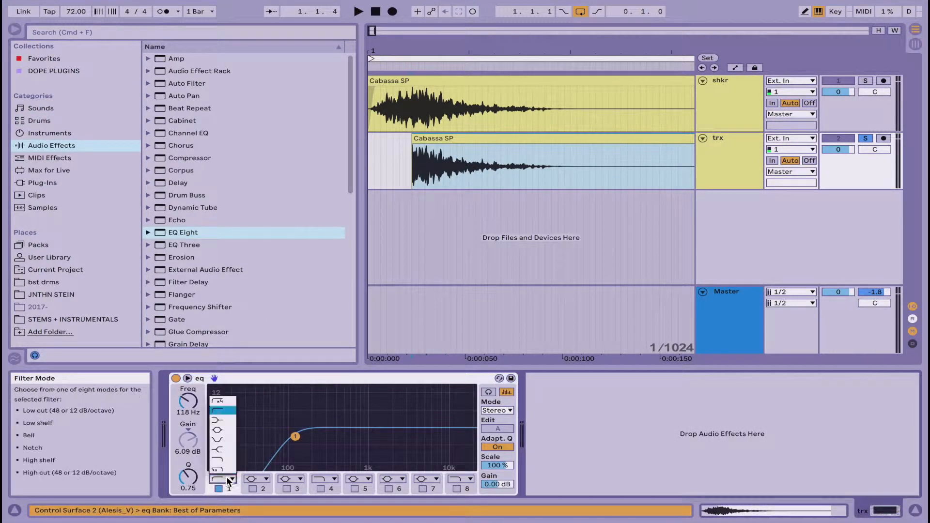
{"action": "left_click", "coordinate": [228, 424]}
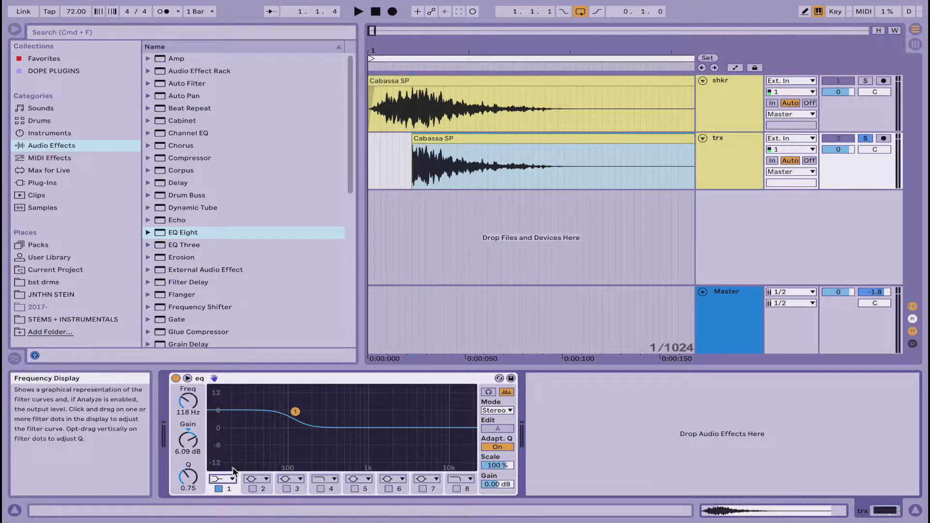
Raise the gain of the EQ's low shelf band to 12.1 dB while playing the trx clip.
{"action": "left_click", "coordinate": [442, 140]}
{"action": "key", "text": "space"}
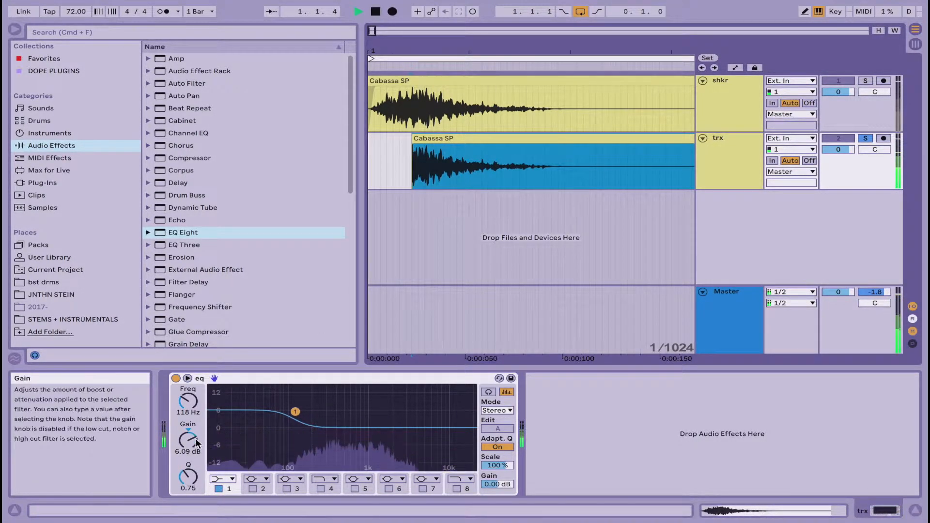
{"action": "left_click_drag", "start_coordinate": [197, 442], "coordinate": [196, 425]}
{"action": "key", "text": "minus"}
{"action": "key", "text": "minus"}
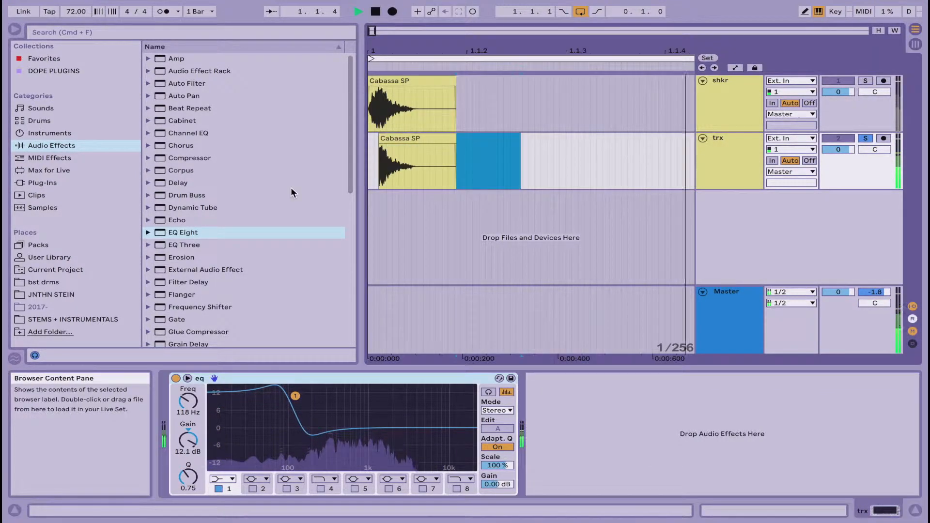
{"action": "key", "text": "space"}
Add a Drum Buss effect after the EQ on the trx track.
{"action": "scroll", "coordinate": [210, 199], "scroll_direction": "down", "scroll_amount": 5}
{"action": "scroll", "coordinate": [211, 200], "scroll_direction": "up", "scroll_amount": 1}
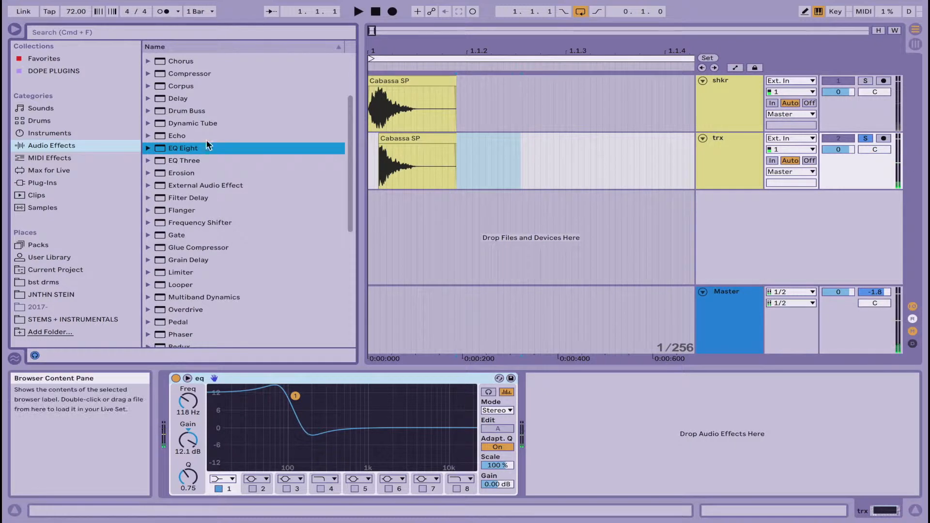
{"action": "left_click", "coordinate": [211, 110]}
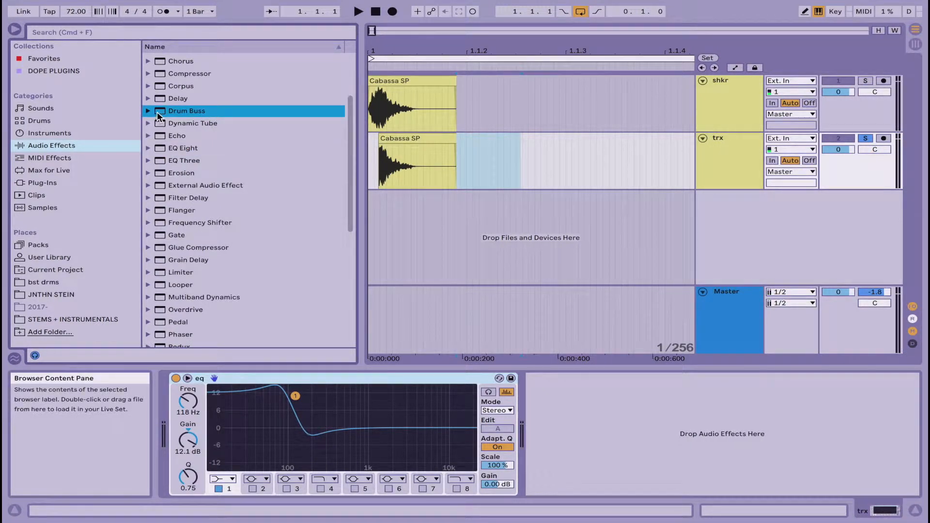
{"action": "left_click_drag", "start_coordinate": [157, 112], "coordinate": [543, 420]}
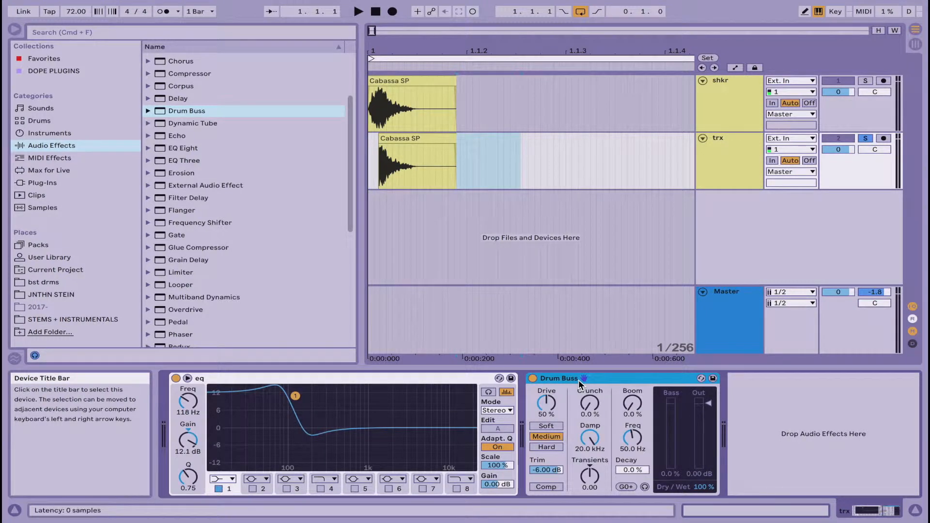
Set Drum Buss Boom to 100% and its Boom frequency to 52.4 Hz while auditioning the sound.
{"action": "left_click_drag", "start_coordinate": [635, 403], "coordinate": [635, 387]}
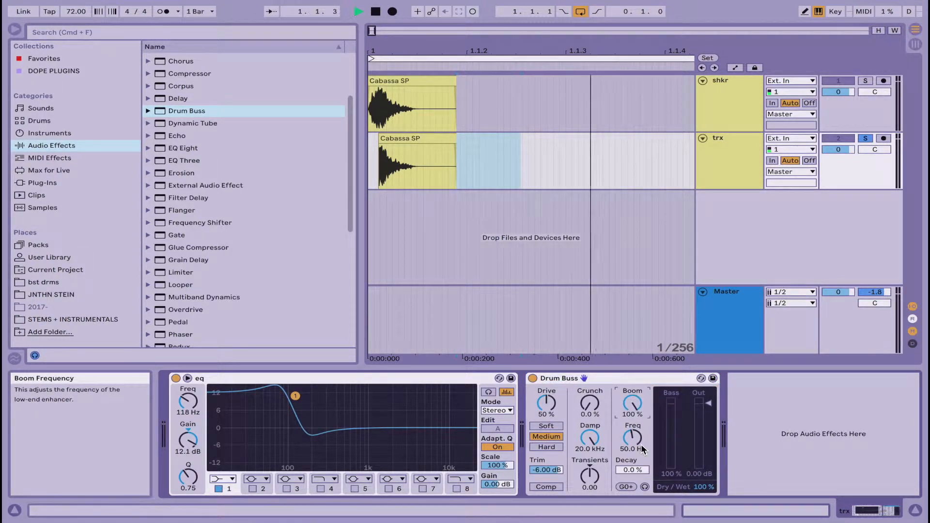
{"action": "left_click_drag", "start_coordinate": [638, 448], "coordinate": [638, 446]}
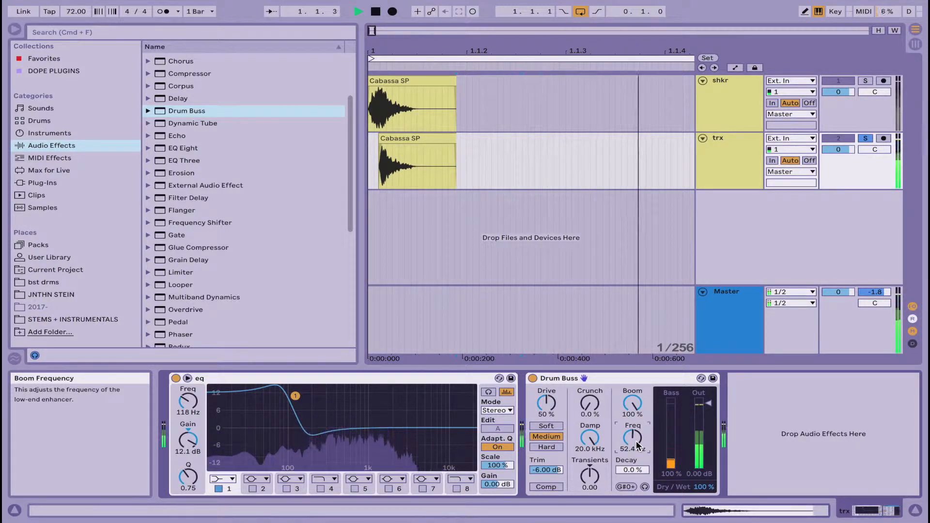
{"action": "key", "text": "space"}
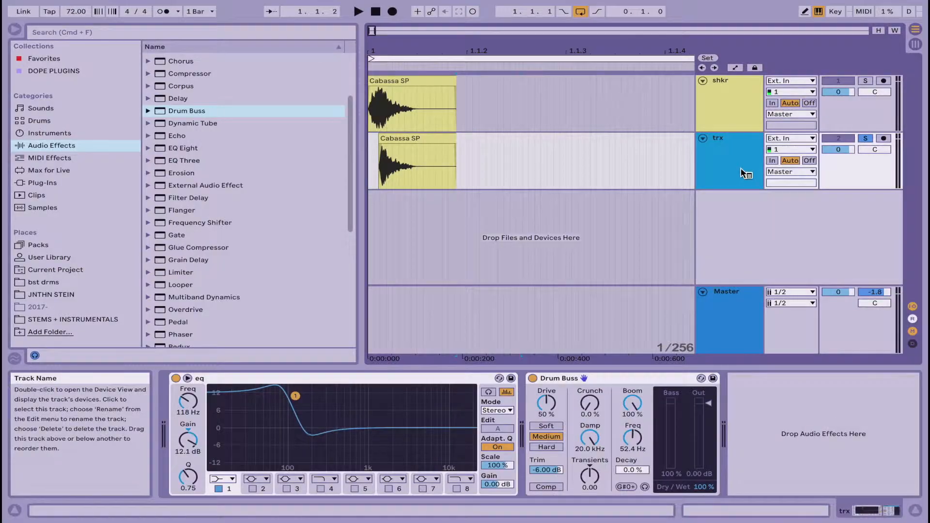
Freeze and flatten the trx track to render its effects into audio.
{"action": "right_click", "coordinate": [740, 168]}
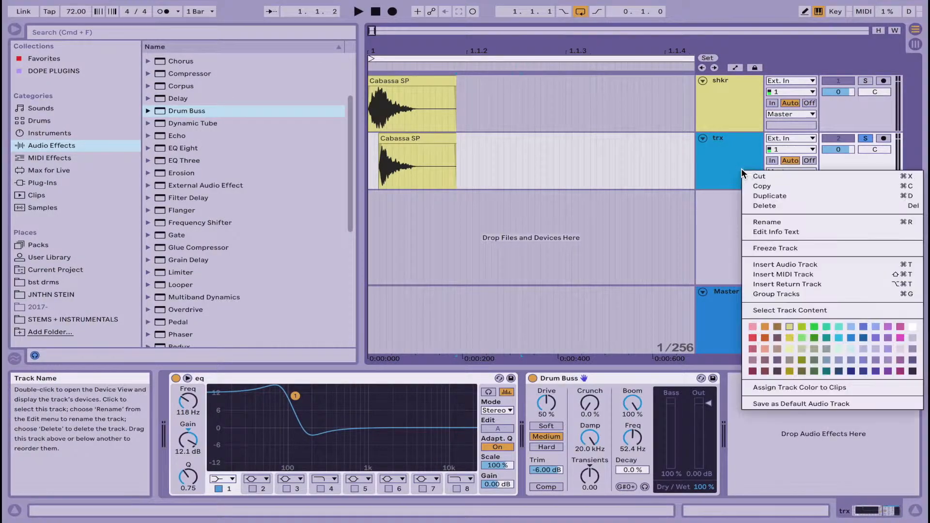
{"action": "left_click", "coordinate": [760, 247]}
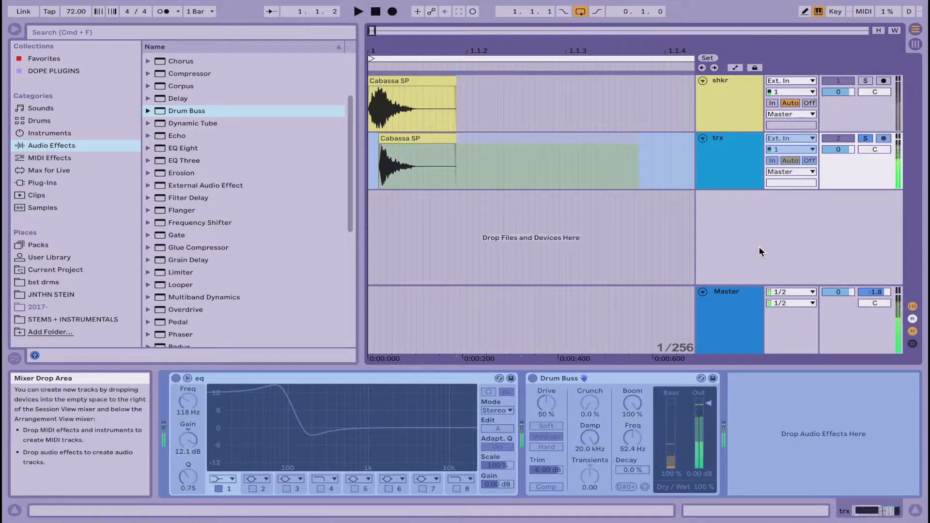
{"action": "right_click", "coordinate": [737, 168]}
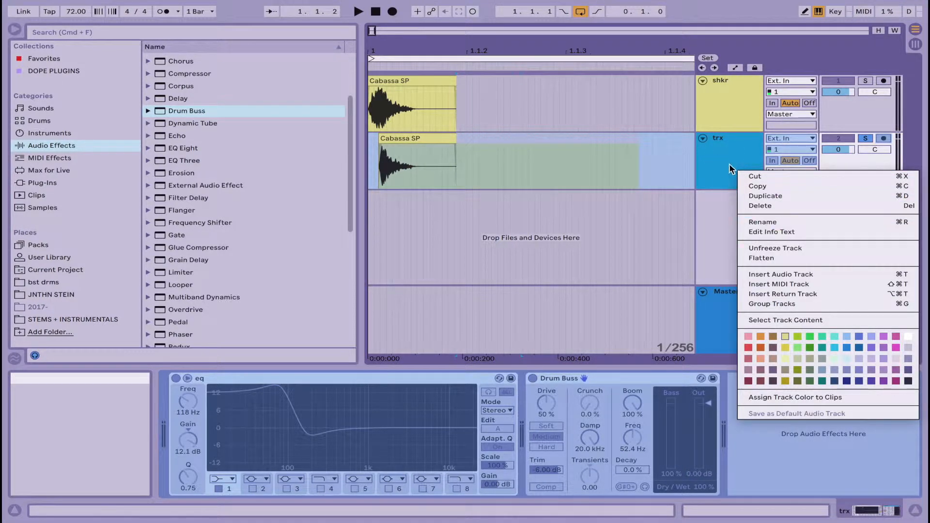
{"action": "left_click", "coordinate": [772, 258]}
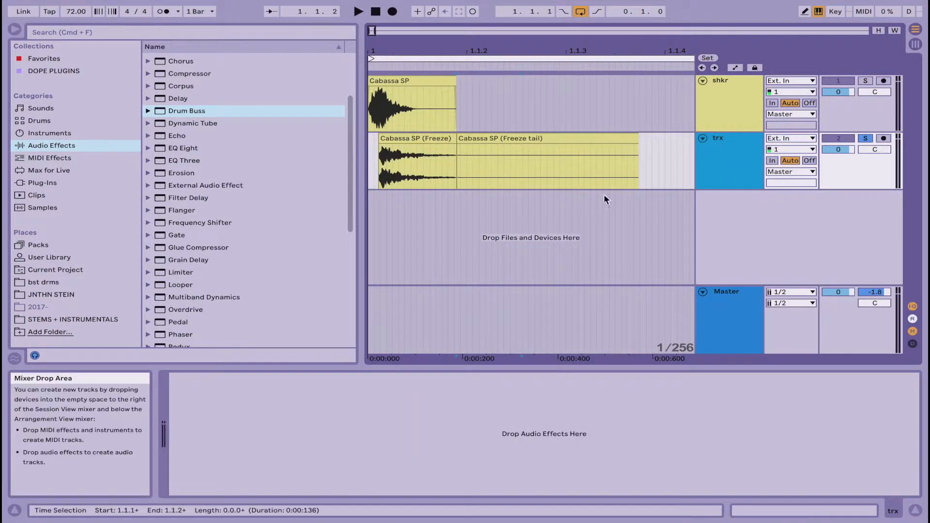
Delete the Freeze tail clip from the trx track and audition the remaining frozen clip.
{"action": "left_click", "coordinate": [525, 140]}
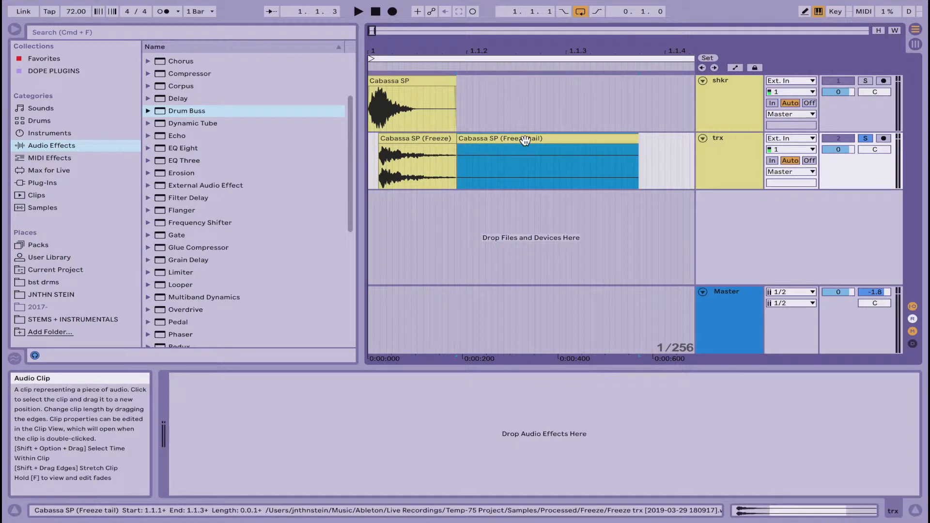
{"action": "key", "text": "BackSpace"}
{"action": "left_click", "coordinate": [434, 139]}
{"action": "key", "text": "space"}
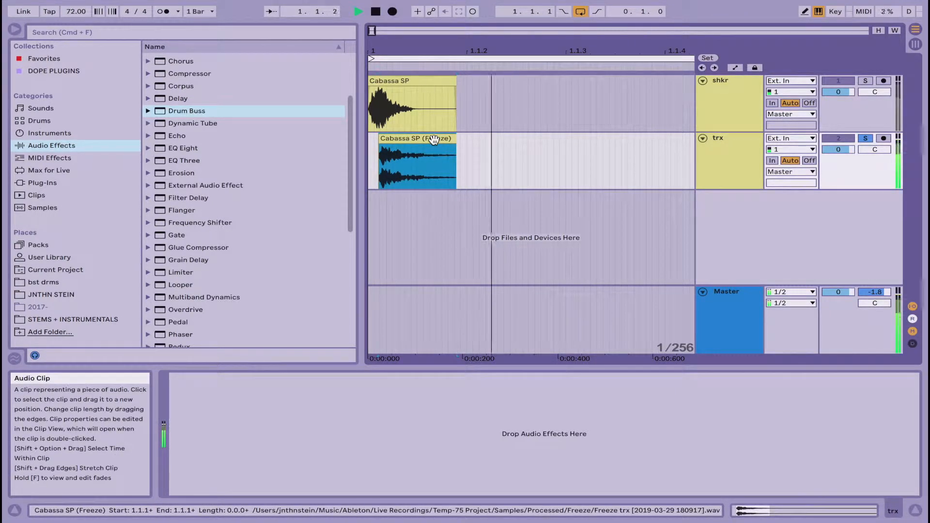
{"action": "key", "text": "space"}
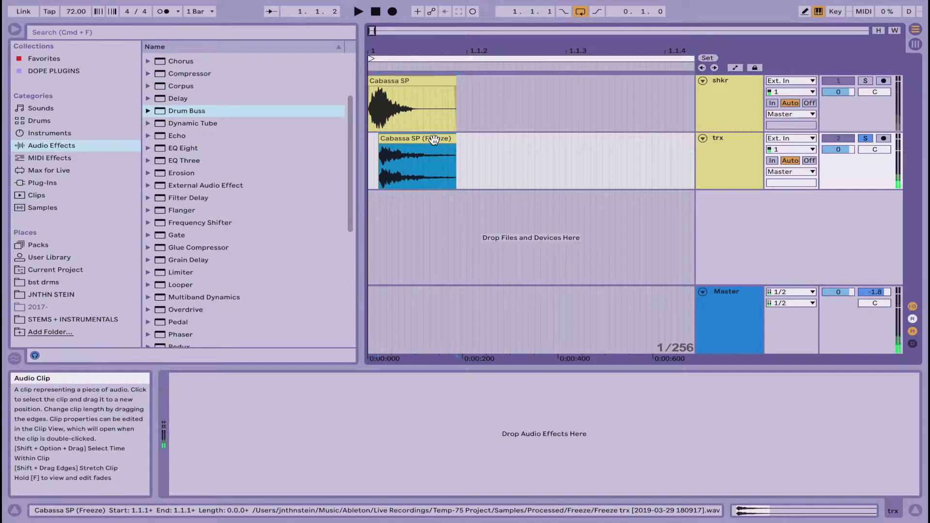
Set the frozen clip's warp mode to Complex, transpose it to -24 st and move it to 1.1.1.
{"action": "double_click", "coordinate": [434, 139]}
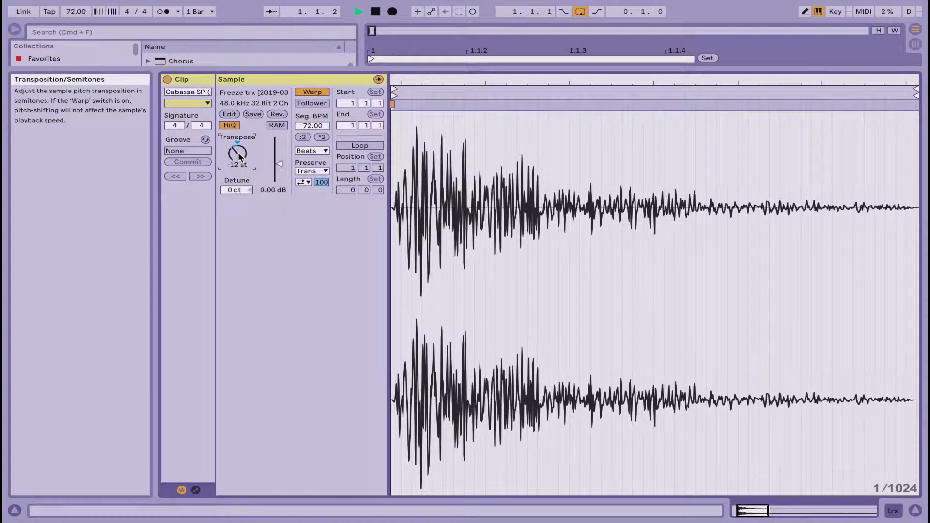
{"action": "left_click", "coordinate": [319, 151]}
{"action": "left_click", "coordinate": [320, 198]}
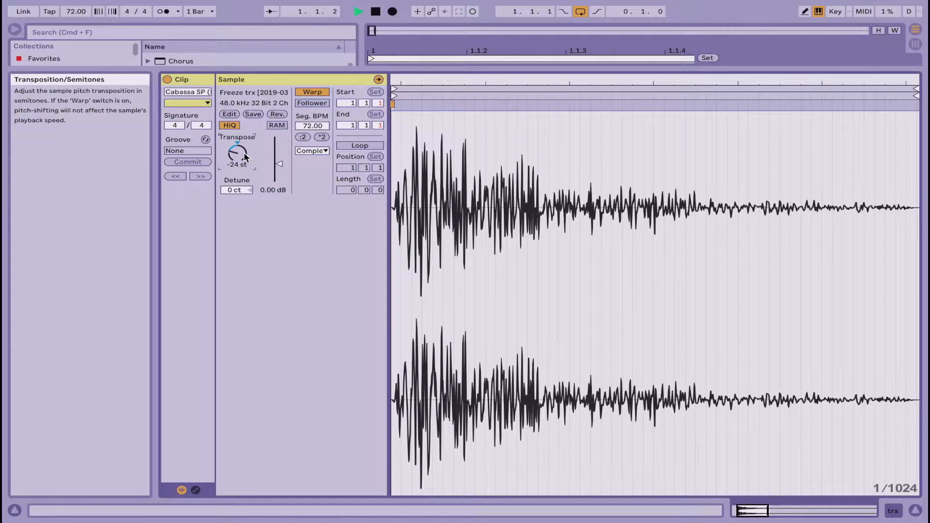
{"action": "left_click", "coordinate": [195, 490]}
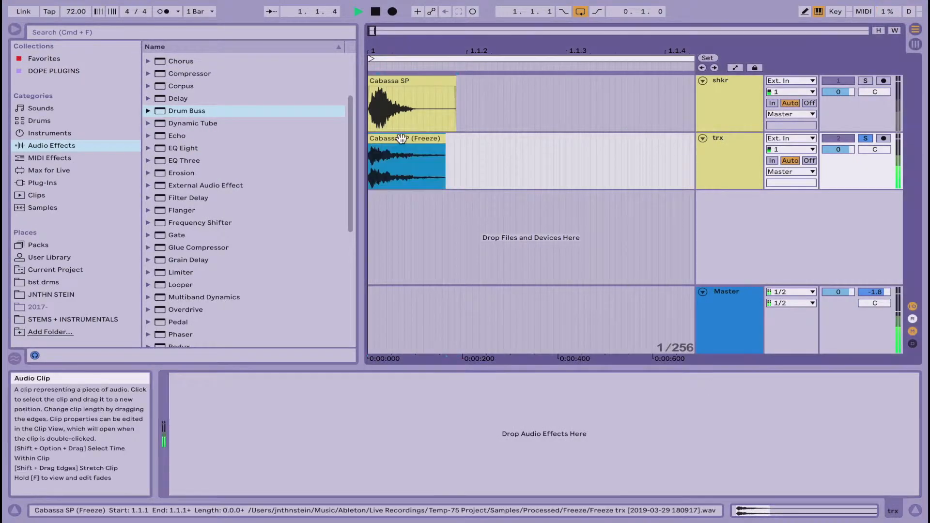
Add a Drum Buss to the trx track with Drive at 71%, Boom at 60% and Boom frequency at 62.4 Hz.
{"action": "left_click_drag", "start_coordinate": [162, 111], "coordinate": [338, 385]}
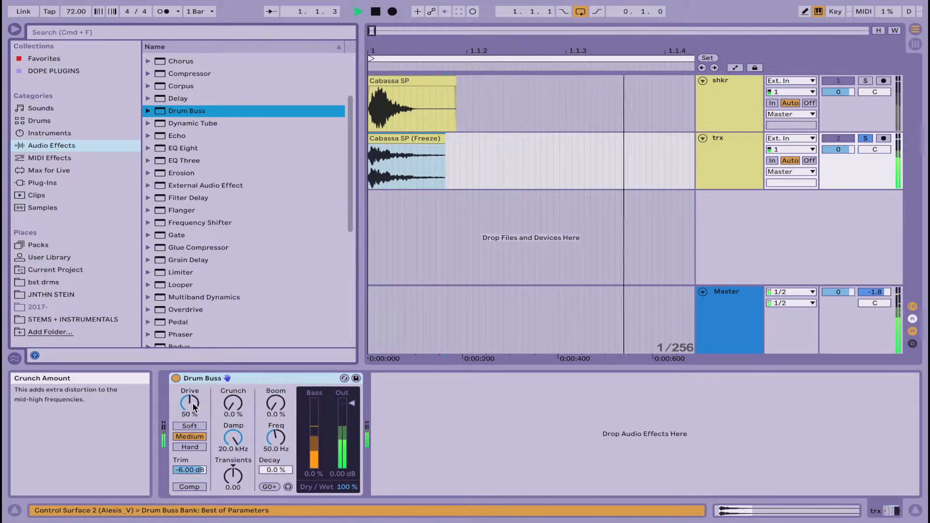
{"action": "left_click_drag", "start_coordinate": [193, 406], "coordinate": [193, 392]}
{"action": "left_click_drag", "start_coordinate": [277, 407], "coordinate": [277, 368]}
{"action": "left_click_drag", "start_coordinate": [278, 441], "coordinate": [278, 428]}
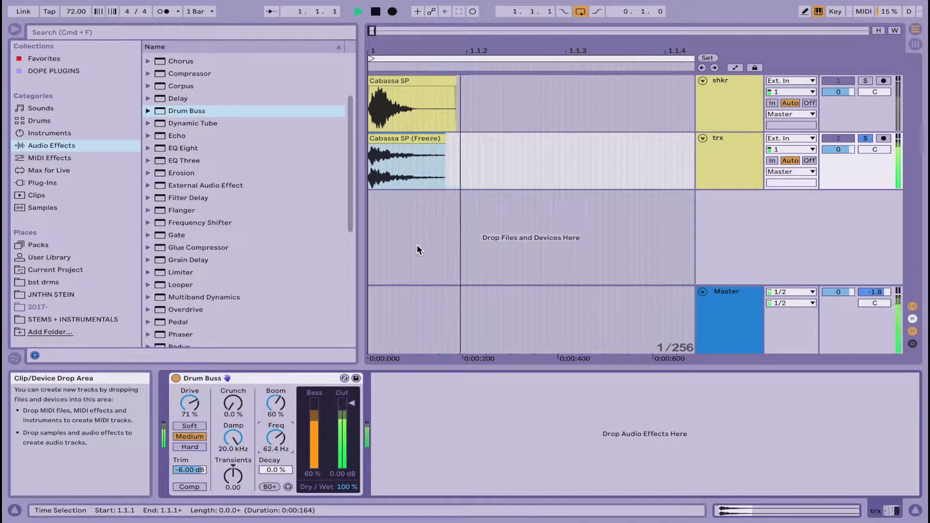
Rename the trx track to kick, duplicate it and stop playback.
{"action": "left_click", "coordinate": [728, 167]}
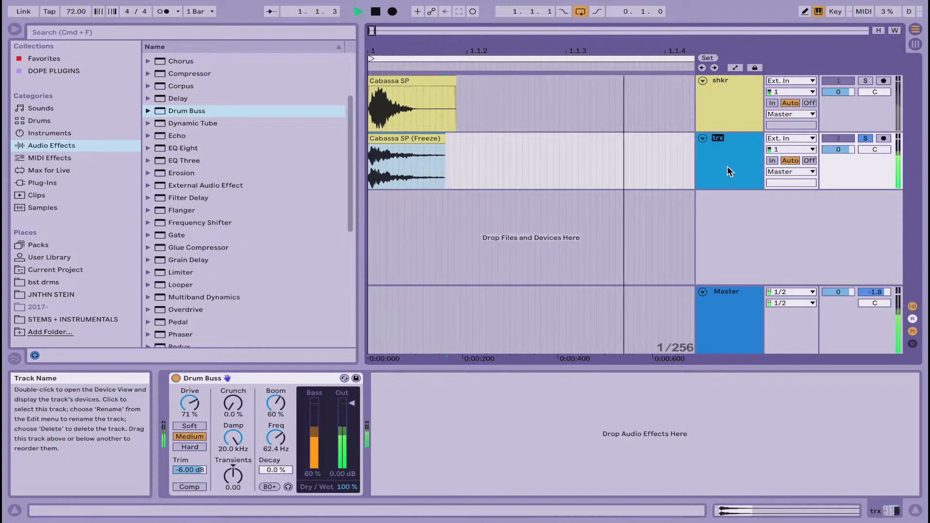
{"action": "type", "text": "kick"}
{"action": "key", "text": "Return"}
{"action": "left_click", "coordinate": [646, 159]}
{"action": "left_click", "coordinate": [682, 170]}
{"action": "left_click", "coordinate": [726, 162]}
{"action": "key", "text": "space"}
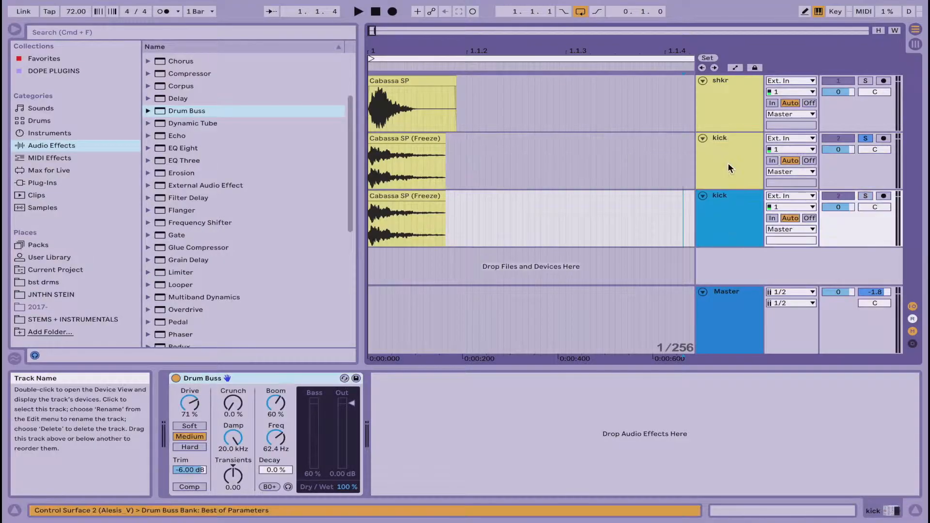
Extend the arrangement loop to two beats so that it ends at 1.3.
{"action": "left_click", "coordinate": [729, 163]}
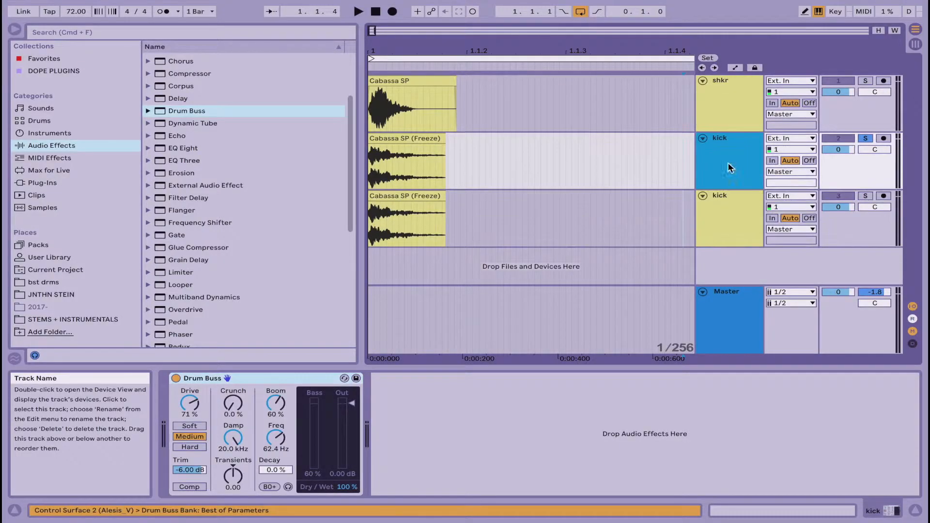
{"action": "left_click", "coordinate": [420, 140]}
{"action": "left_click", "coordinate": [478, 185]}
{"action": "key", "text": "minus"}
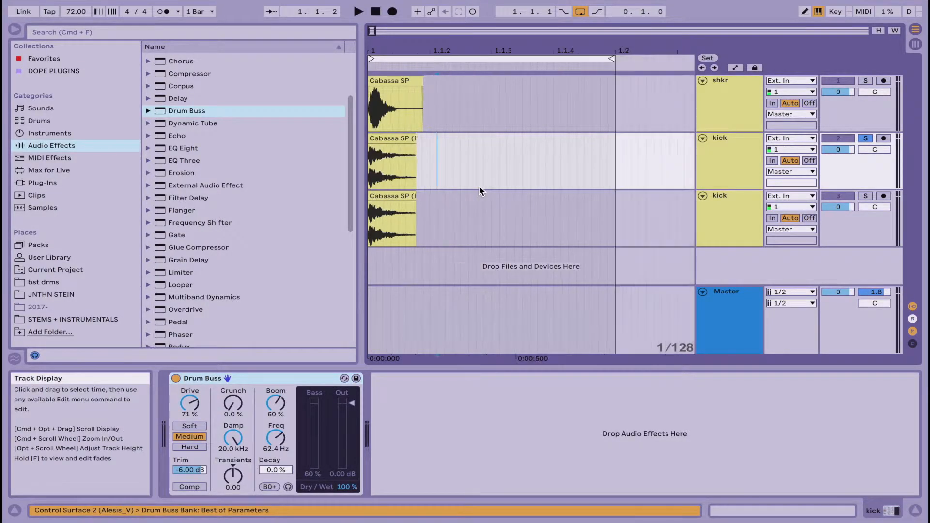
{"action": "key", "text": "minus"}
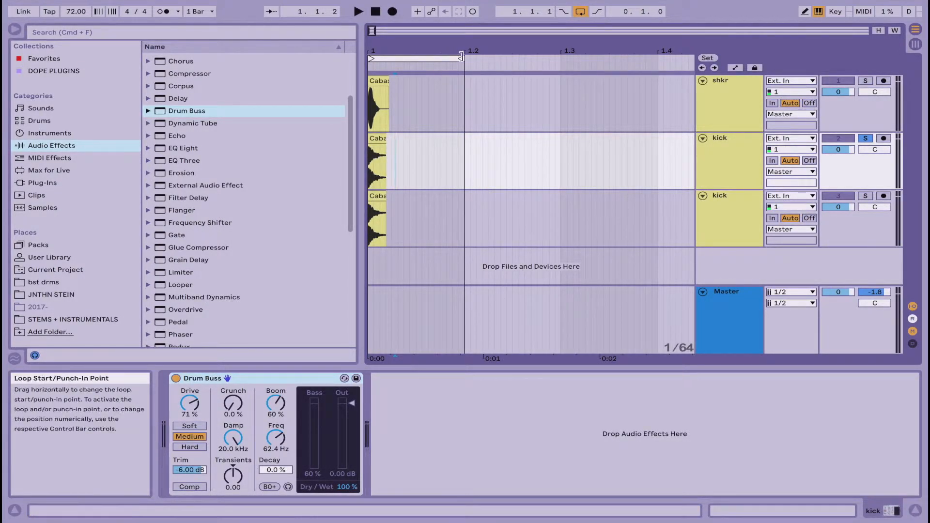
{"action": "left_click_drag", "start_coordinate": [461, 58], "coordinate": [557, 58]}
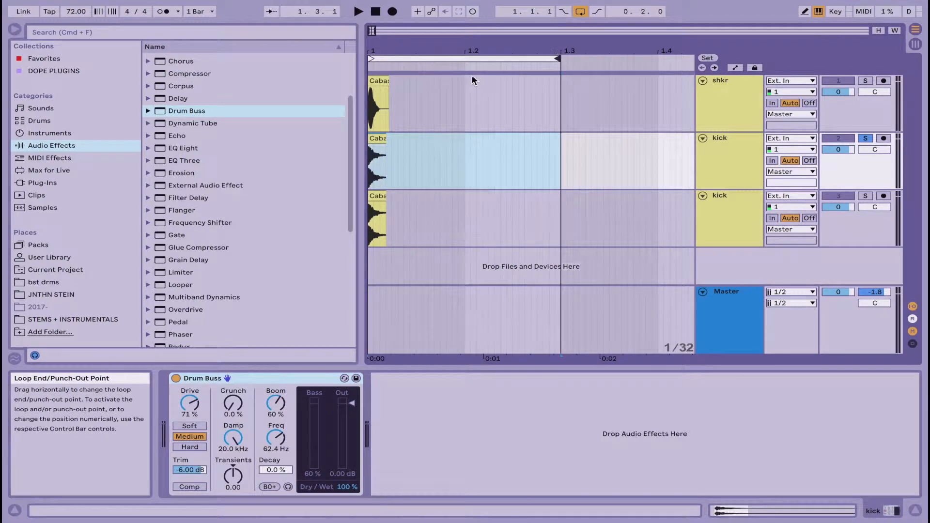
Move the upper kick track's clip to beat 1.2 and adjust its transposition.
{"action": "key", "text": "super+2"}
{"action": "left_click_drag", "start_coordinate": [378, 140], "coordinate": [477, 141]}
{"action": "double_click", "coordinate": [478, 160]}
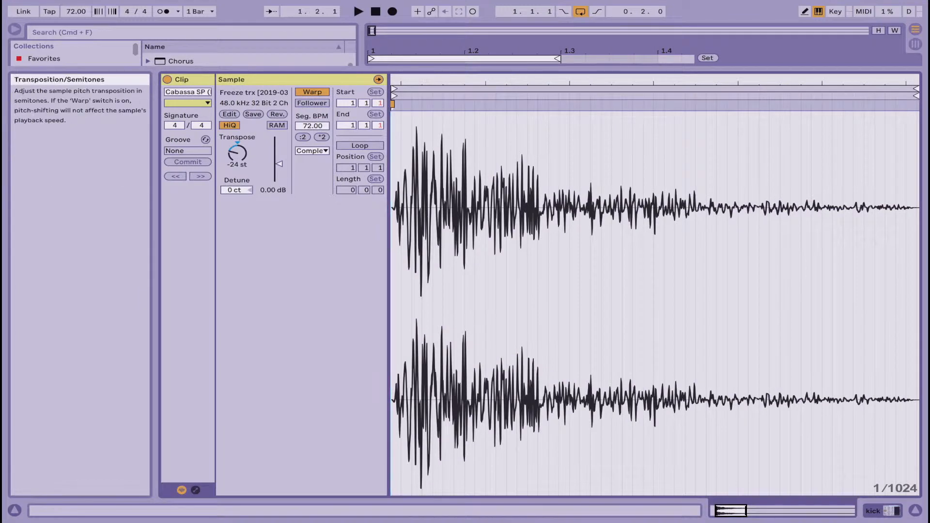
{"action": "left_click", "coordinate": [247, 155]}
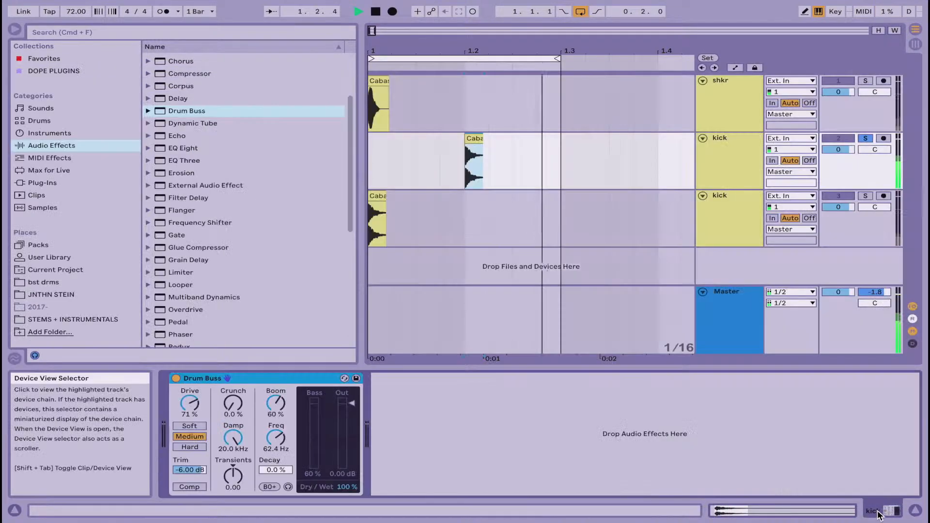
Add a short fade-in to the upper kick track's clip to soften its attack.
{"action": "left_click", "coordinate": [467, 169]}
{"action": "key", "text": "plus"}
{"action": "key", "text": "plus"}
{"action": "key", "text": "plus"}
{"action": "key", "text": "plus"}
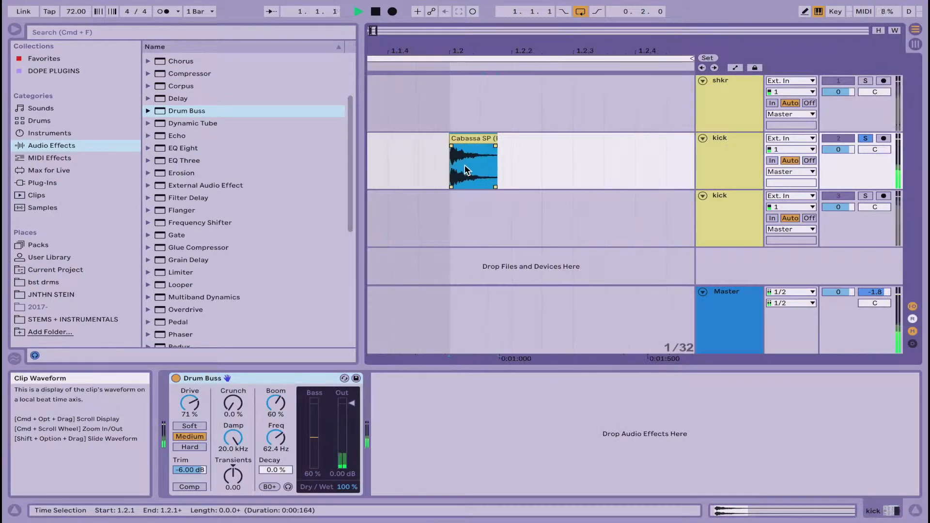
{"action": "left_click_drag", "start_coordinate": [416, 146], "coordinate": [418, 147]}
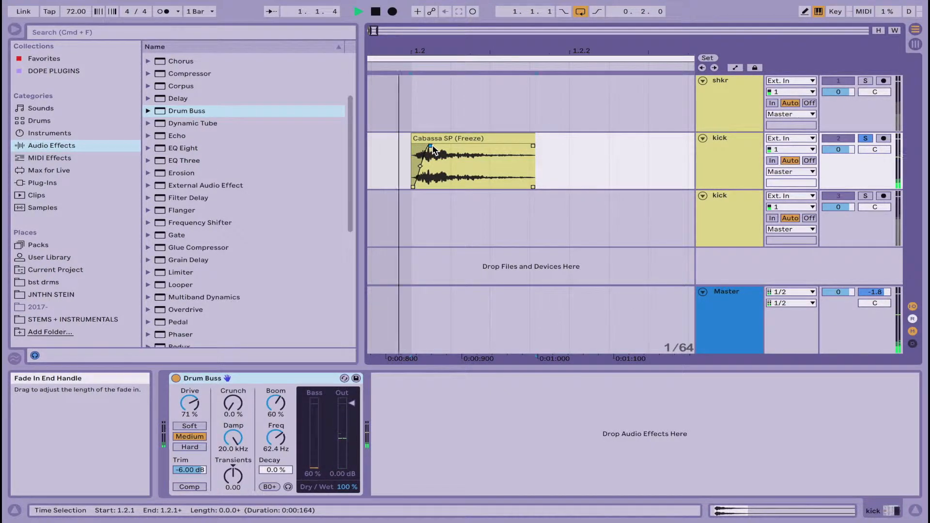
Add a Reverb effect after Drum Buss on the upper kick track.
{"action": "scroll", "coordinate": [312, 202], "scroll_direction": "down", "scroll_amount": 5}
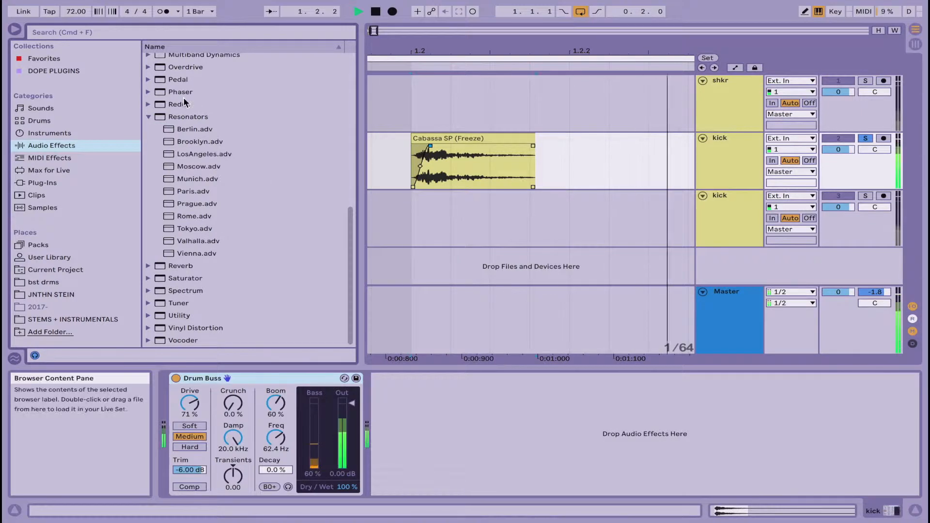
{"action": "left_click", "coordinate": [149, 117]}
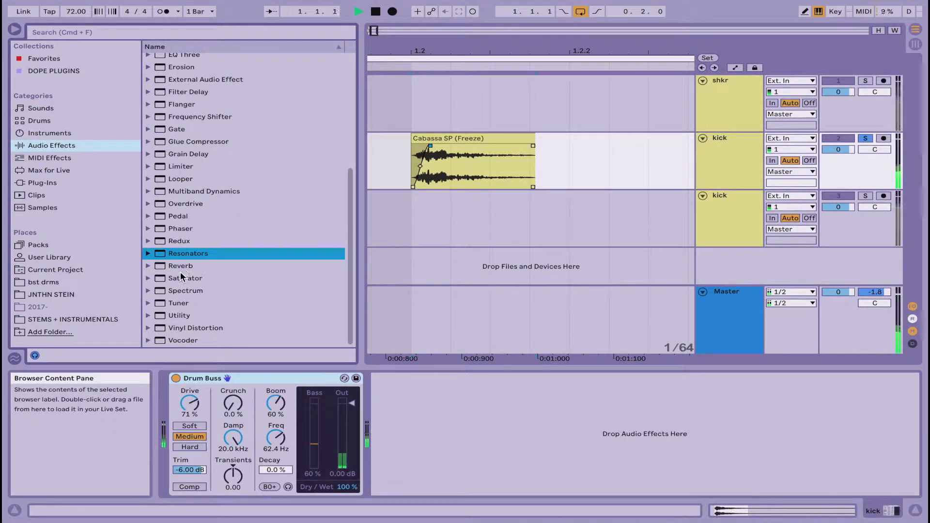
{"action": "left_click", "coordinate": [723, 163]}
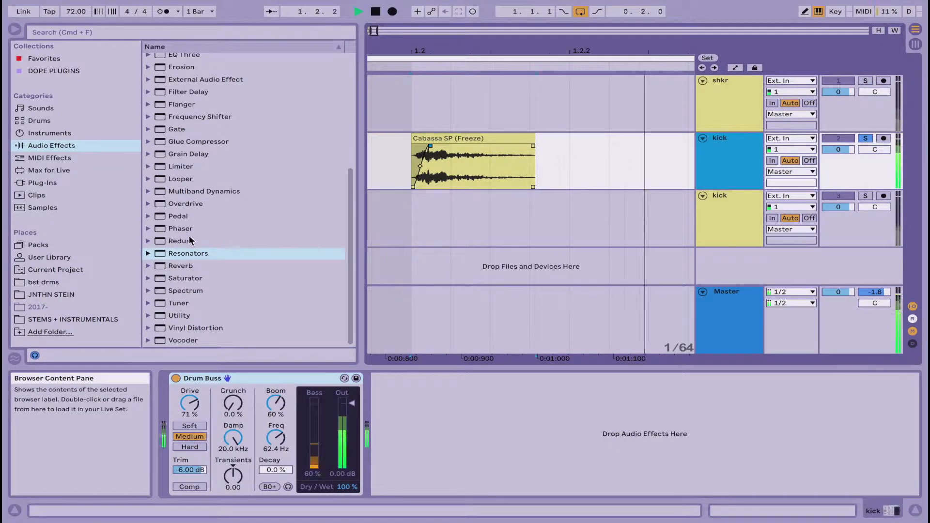
{"action": "double_click", "coordinate": [166, 266]}
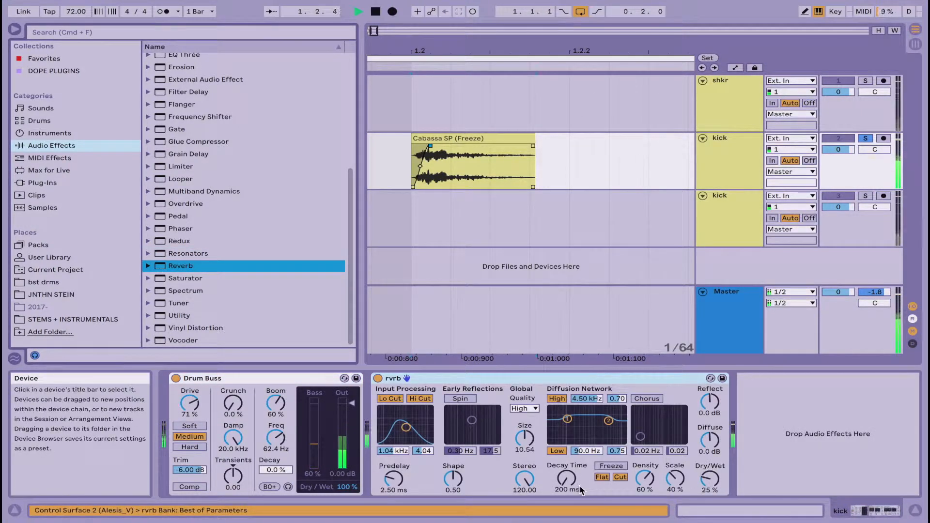
Set the reverb's Size to 0.22, Decay Time to 413 ms and Dry/Wet to 44%.
{"action": "left_click_drag", "start_coordinate": [710, 478], "coordinate": [709, 467]}
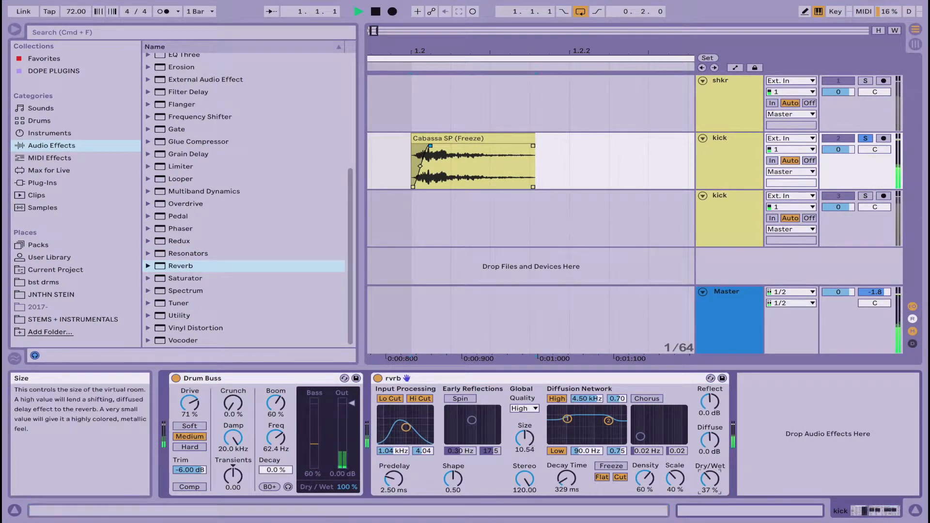
{"action": "left_click_drag", "start_coordinate": [525, 438], "coordinate": [525, 453]}
{"action": "left_click_drag", "start_coordinate": [703, 477], "coordinate": [703, 467]}
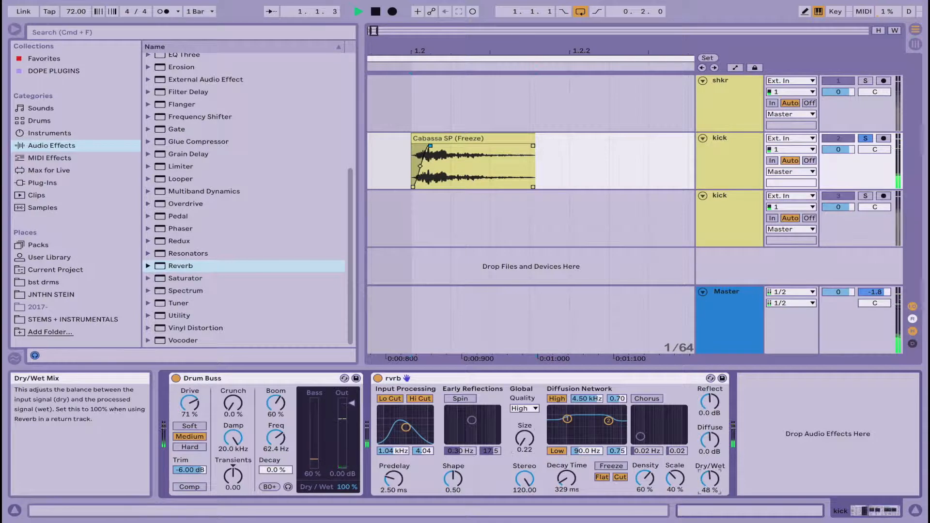
{"action": "left_click_drag", "start_coordinate": [571, 485], "coordinate": [572, 482]}
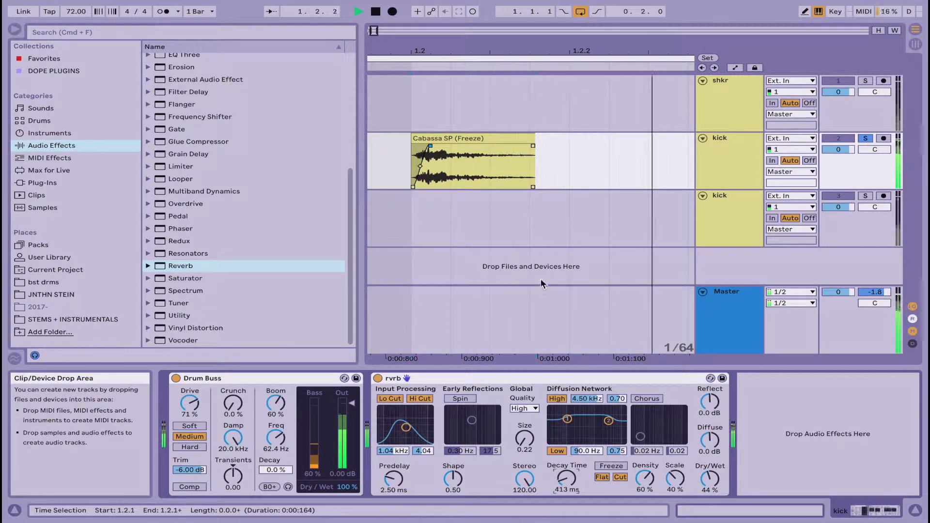
Add a Corpus effect to the upper kick track and place it between Drum Buss and the reverb.
{"action": "scroll", "coordinate": [316, 262], "scroll_direction": "up", "scroll_amount": 3}
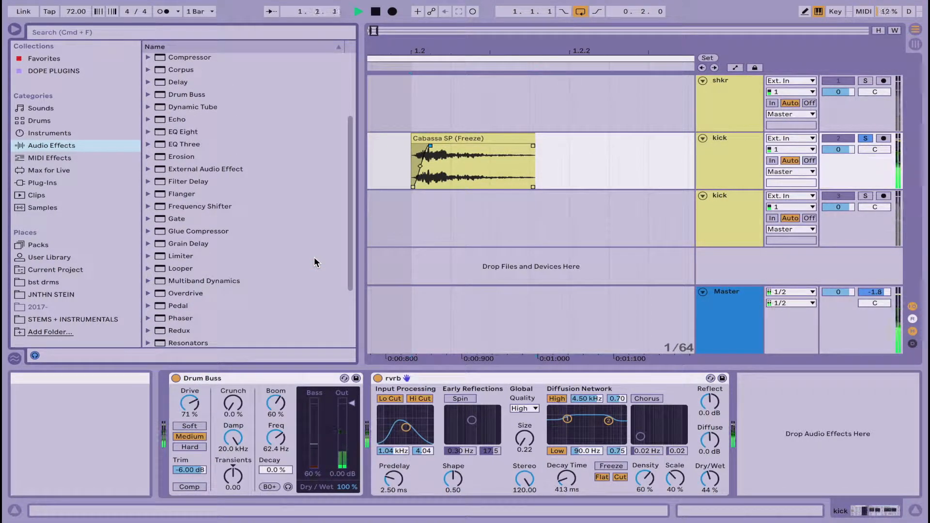
{"action": "scroll", "coordinate": [214, 107], "scroll_direction": "up", "scroll_amount": 2}
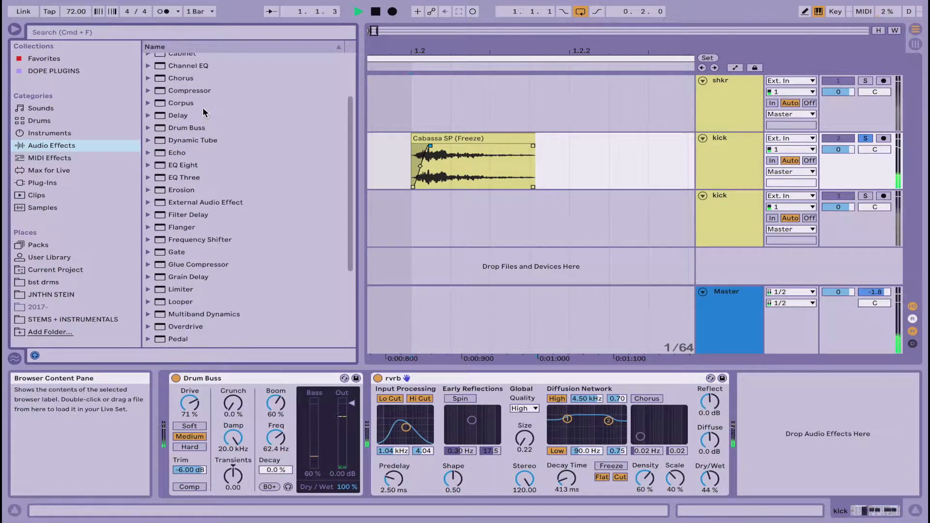
{"action": "left_click", "coordinate": [200, 108]}
{"action": "double_click", "coordinate": [200, 106]}
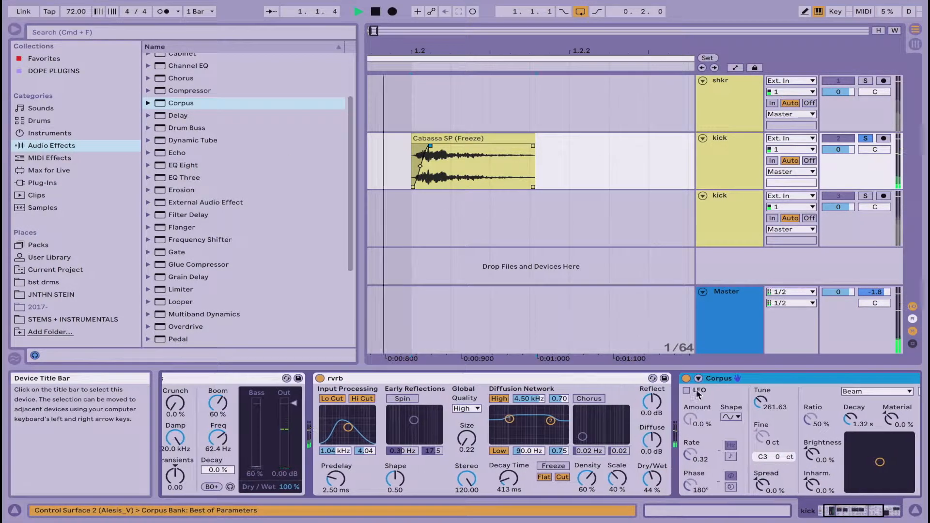
{"action": "left_click_drag", "start_coordinate": [735, 383], "coordinate": [315, 385]}
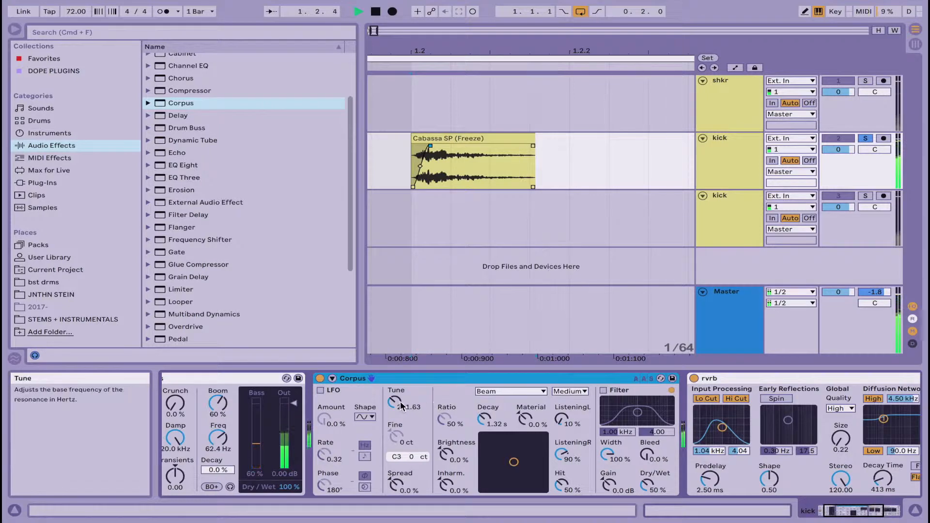
Set Corpus to Tune 36.11 Hz, Decay 216 ms, Material -1.2% and Dry/Wet 30%.
{"action": "left_click_drag", "start_coordinate": [395, 402], "coordinate": [395, 451]}
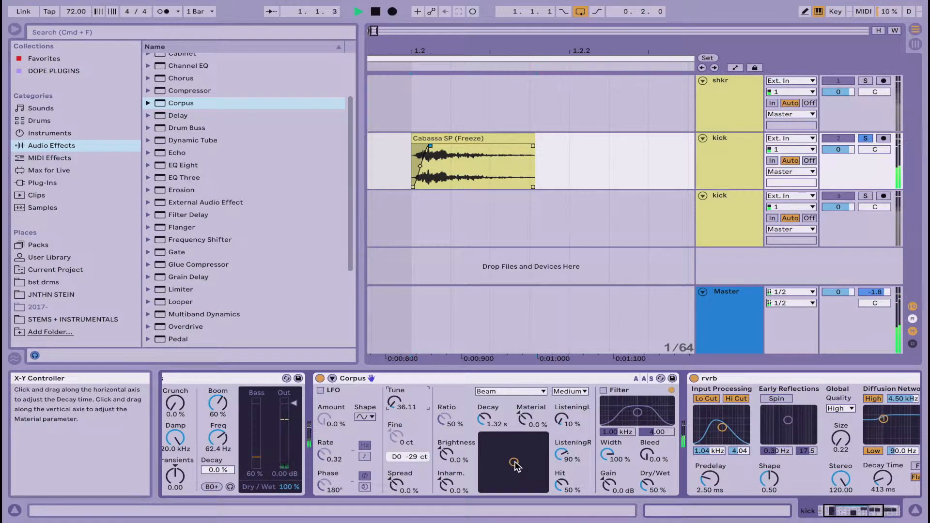
{"action": "left_click_drag", "start_coordinate": [514, 463], "coordinate": [506, 462]}
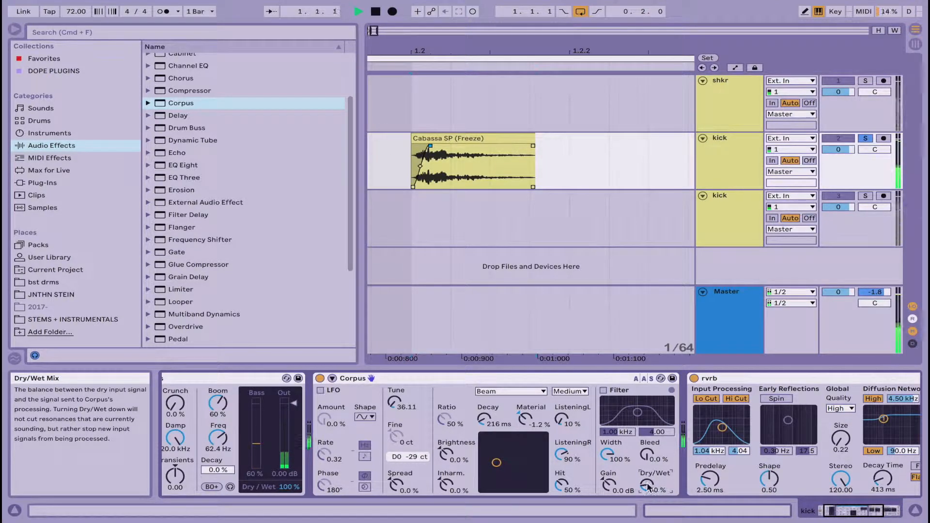
Rename the upper kick track to snr.
{"action": "left_click", "coordinate": [473, 177]}
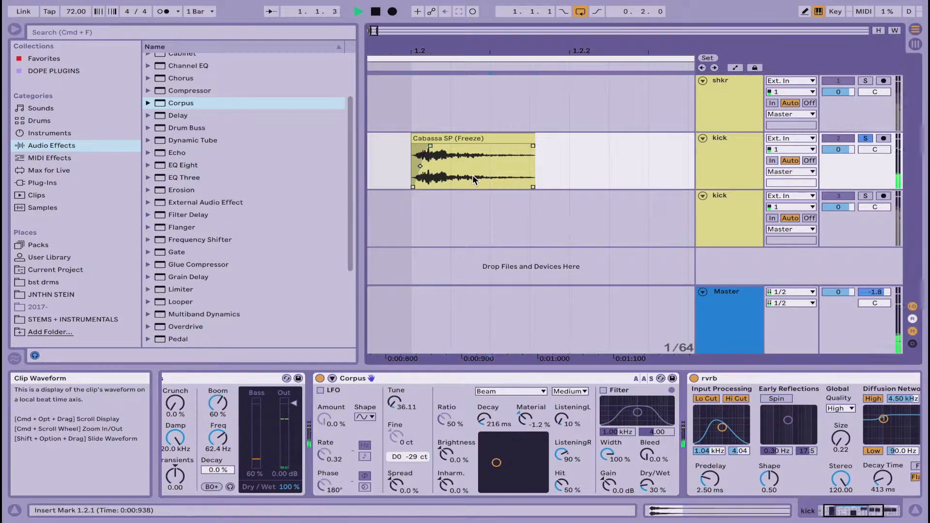
{"action": "scroll", "coordinate": [472, 175], "scroll_direction": "down", "scroll_amount": 10}
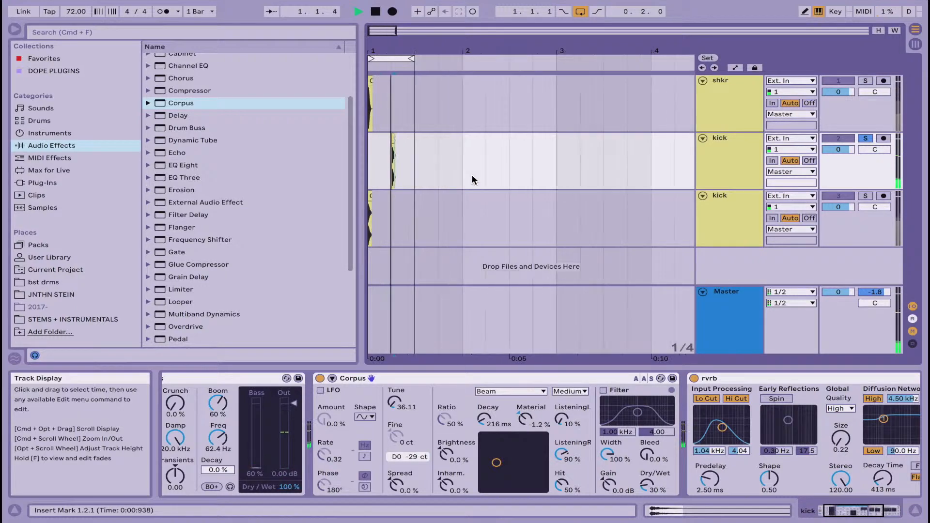
{"action": "left_click", "coordinate": [861, 139]}
{"action": "left_click", "coordinate": [743, 155]}
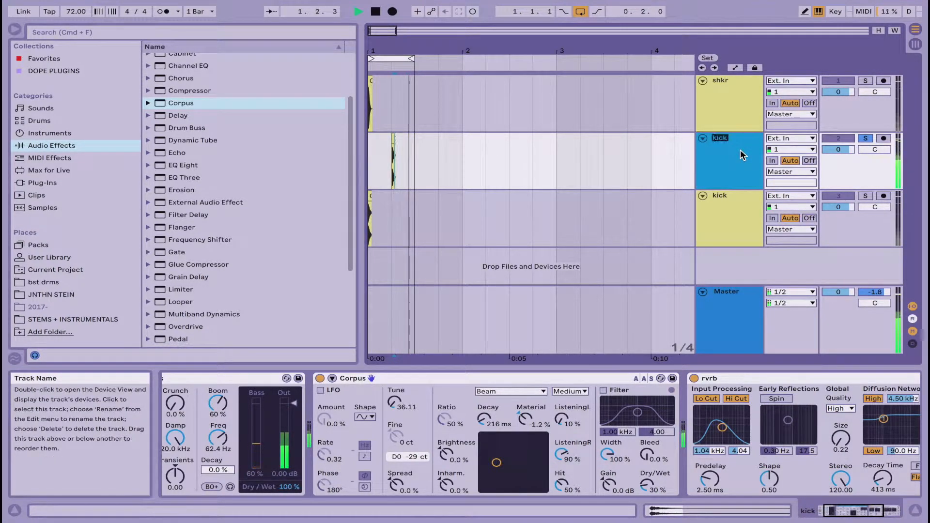
{"action": "key", "text": "super+r"}
{"action": "type", "text": "snr"}
{"action": "left_click", "coordinate": [650, 175]}
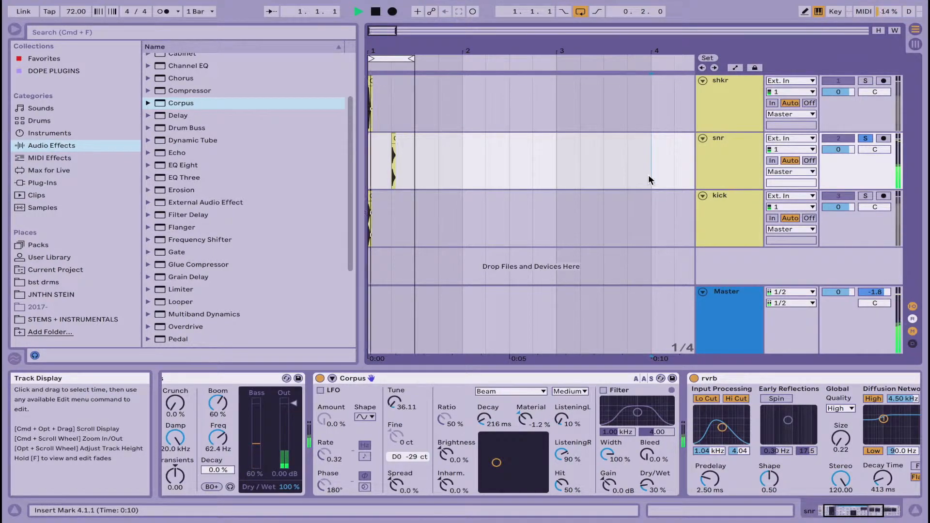
Unsolo the snr track and set its reverb to Decay Time 1.22 s, Dry/Wet 17% and Size 12.66.
{"action": "left_click", "coordinate": [865, 138]}
{"action": "scroll", "coordinate": [695, 481], "scroll_direction": "right", "scroll_amount": 5}
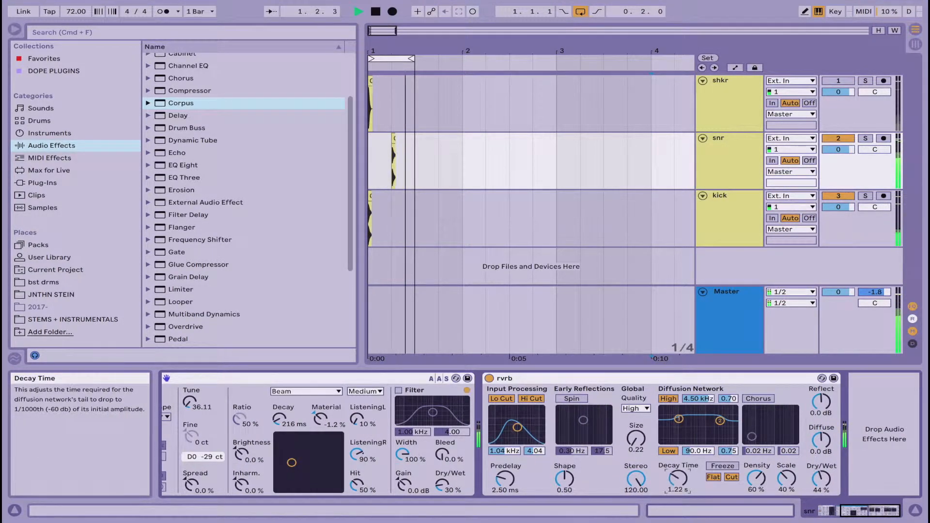
{"action": "left_click_drag", "start_coordinate": [820, 480], "coordinate": [820, 499]}
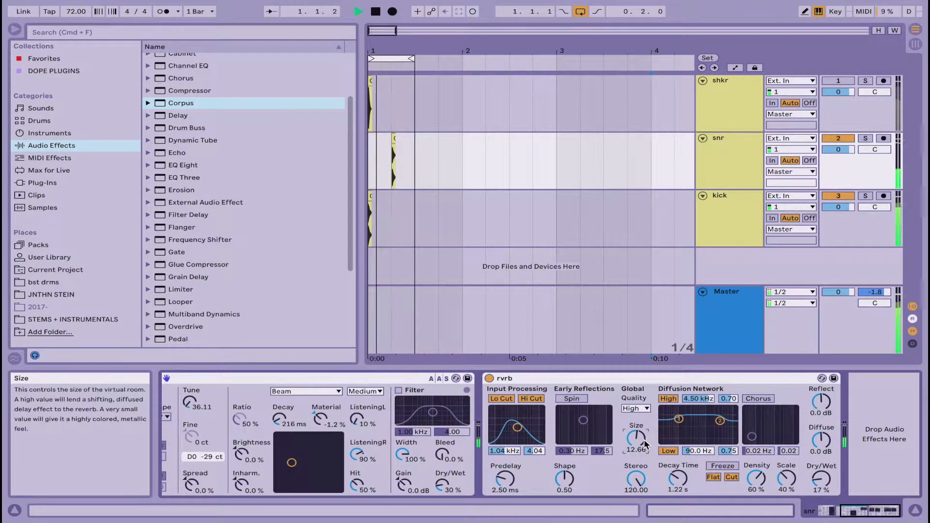
{"action": "mouse_move", "coordinate": [677, 478]}
{"action": "left_mouse_down"}
{"action": "mouse_move", "coordinate": [678, 460]}
{"action": "mouse_move", "coordinate": [679, 491]}
{"action": "left_mouse_up"}
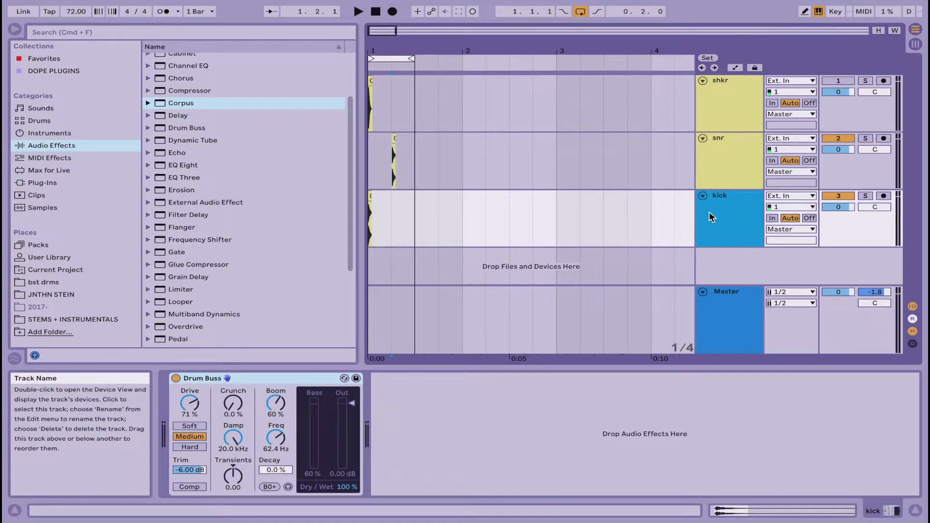
Duplicate the kick track, solo the copy and play it back.
{"action": "key", "text": "super+d"}
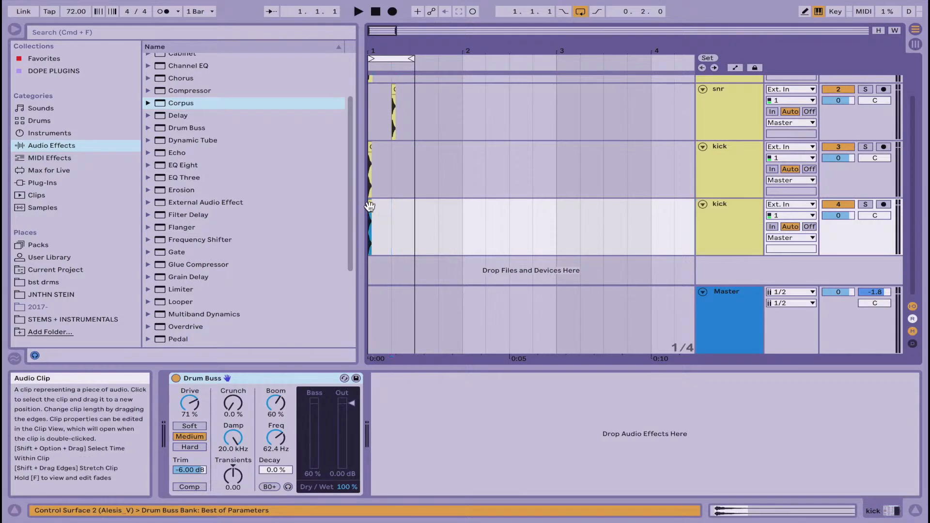
{"action": "left_click", "coordinate": [865, 205]}
{"action": "left_click", "coordinate": [739, 221]}
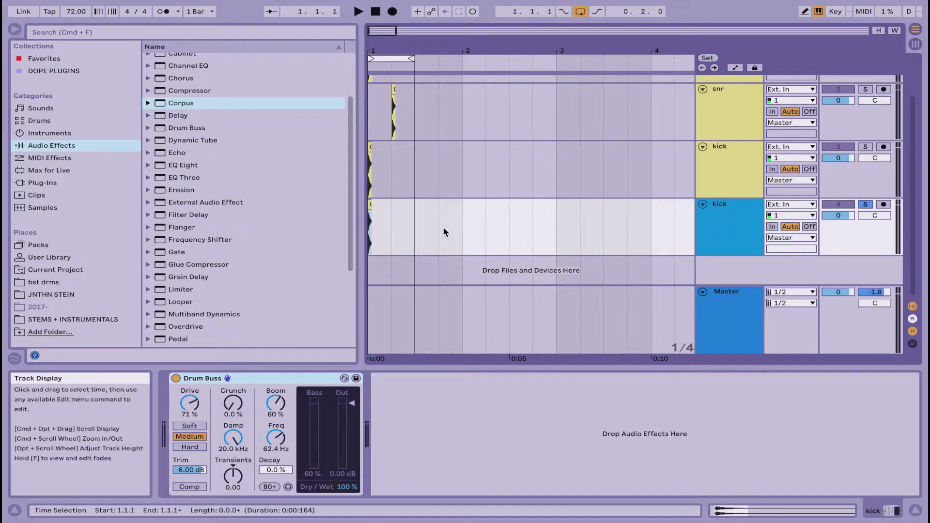
{"action": "key", "text": "space"}
{"action": "left_click", "coordinate": [369, 206]}
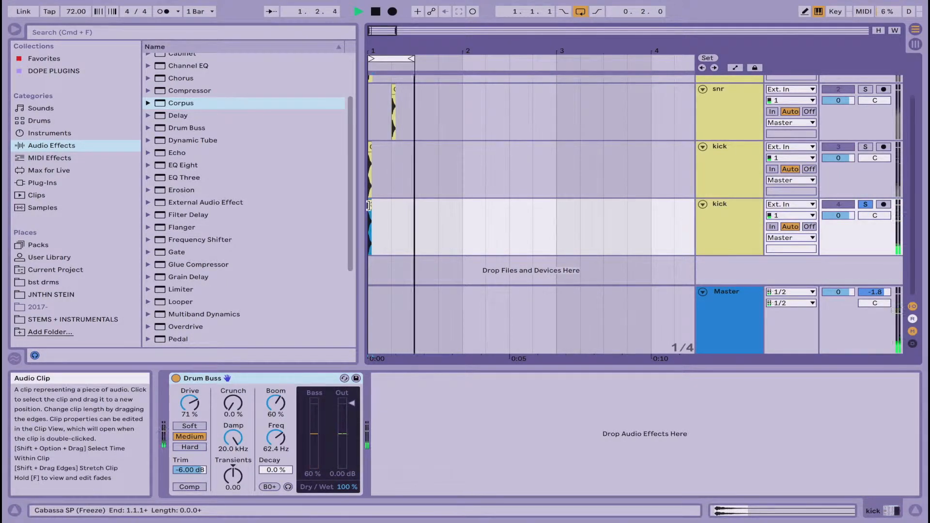
Set the duplicate kick's Drum Buss to Boom 100%, Freq 49.0 Hz and Decay 100% with boom audition on, and unsolo the track.
{"action": "left_click", "coordinate": [288, 487]}
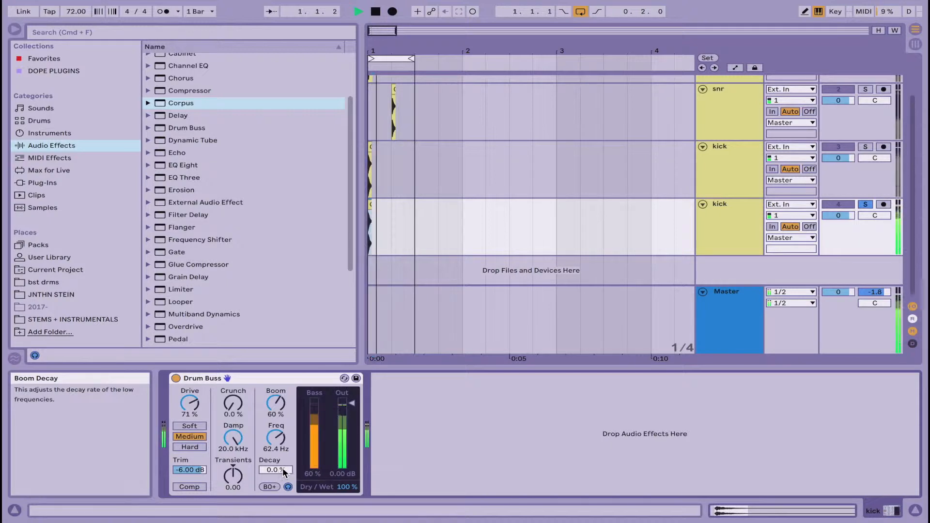
{"action": "left_click_drag", "start_coordinate": [284, 468], "coordinate": [284, 448]}
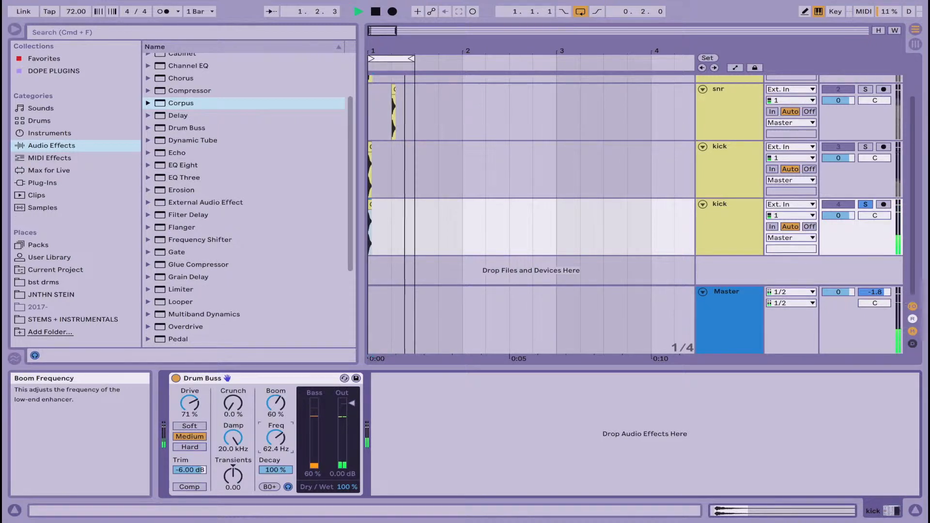
{"action": "left_click_drag", "start_coordinate": [276, 438], "coordinate": [276, 472]}
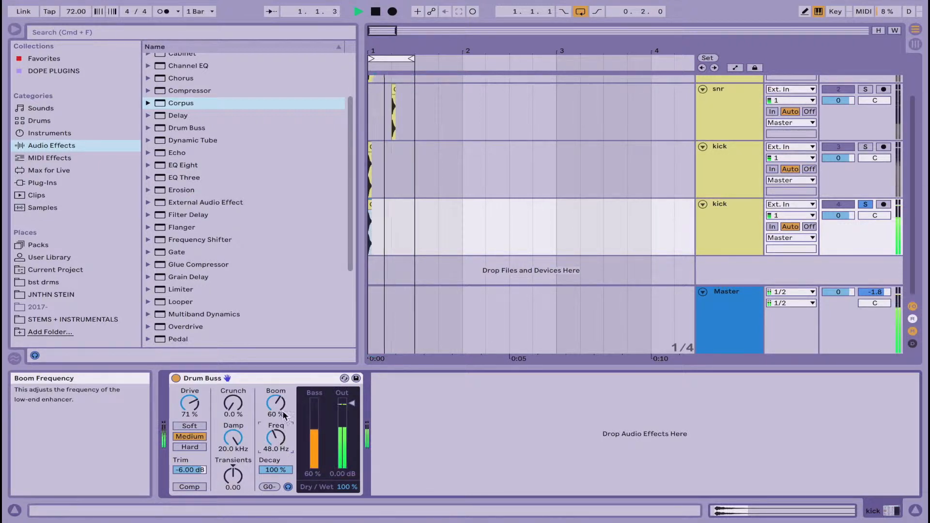
{"action": "left_click_drag", "start_coordinate": [285, 416], "coordinate": [284, 411]}
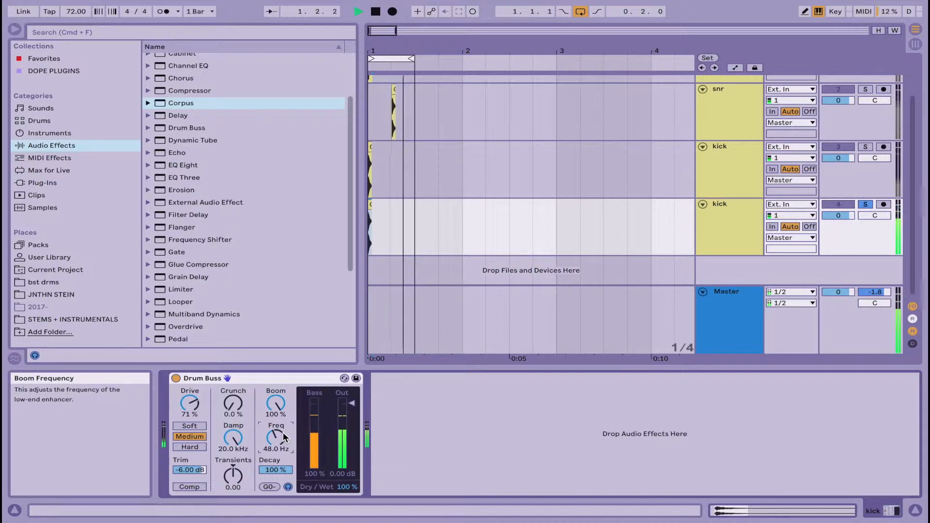
{"action": "left_click_drag", "start_coordinate": [285, 437], "coordinate": [285, 437]}
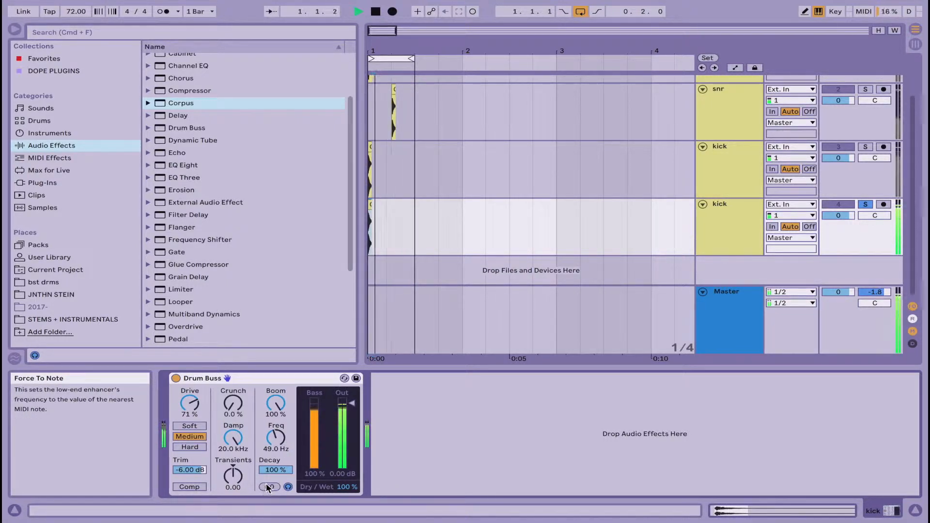
{"action": "left_click", "coordinate": [866, 204]}
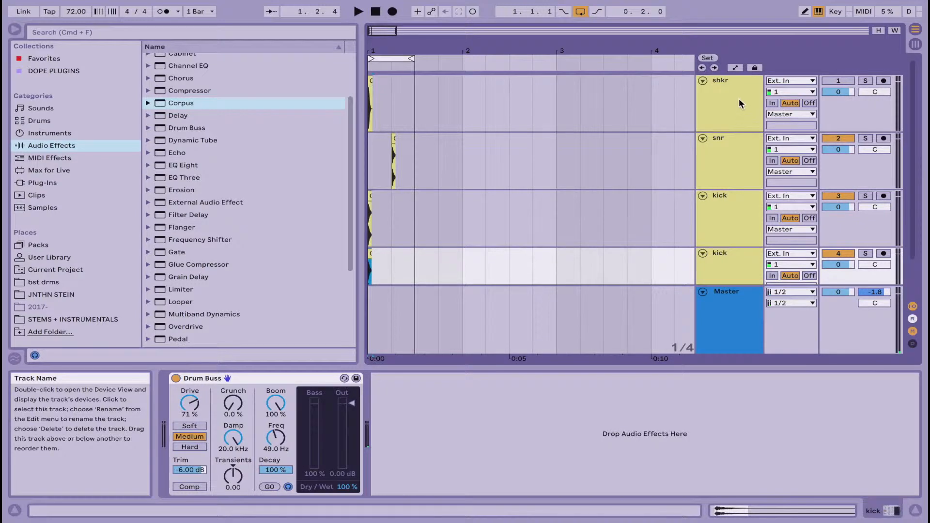
Solo the shkr track to hear it and duplicate the track.
{"action": "left_click", "coordinate": [739, 102]}
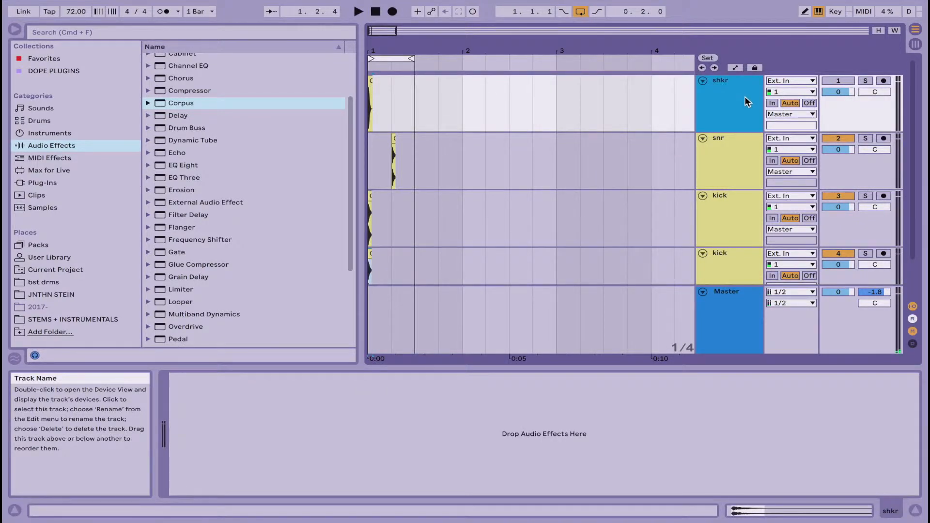
{"action": "left_click", "coordinate": [864, 80]}
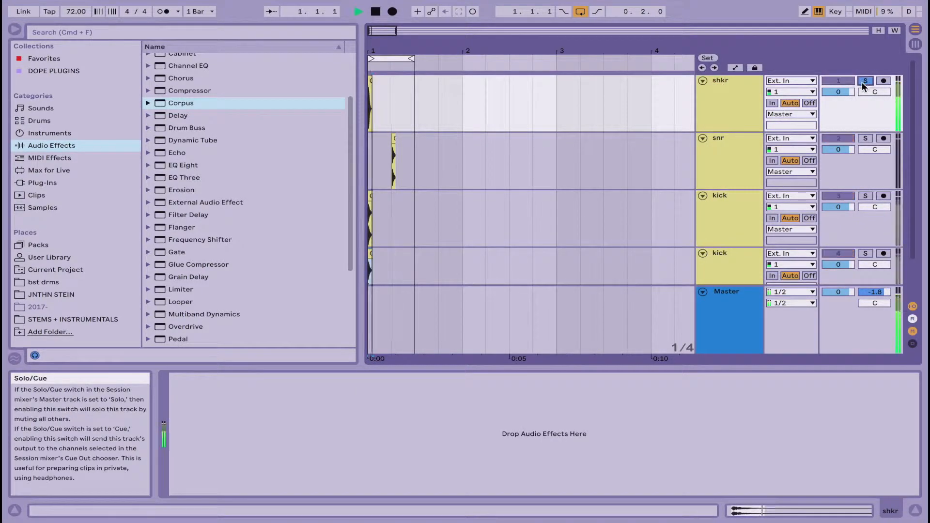
{"action": "left_click", "coordinate": [733, 116]}
{"action": "key", "text": "super+d"}
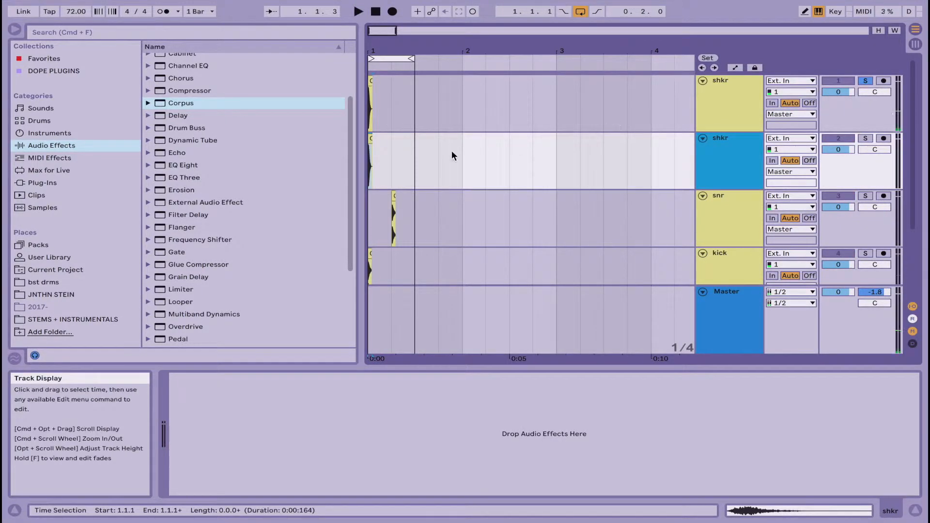
{"action": "left_click", "coordinate": [375, 175]}
Rename the lowest kick track to sb.
{"action": "scroll", "coordinate": [639, 190], "scroll_direction": "down", "scroll_amount": 5}
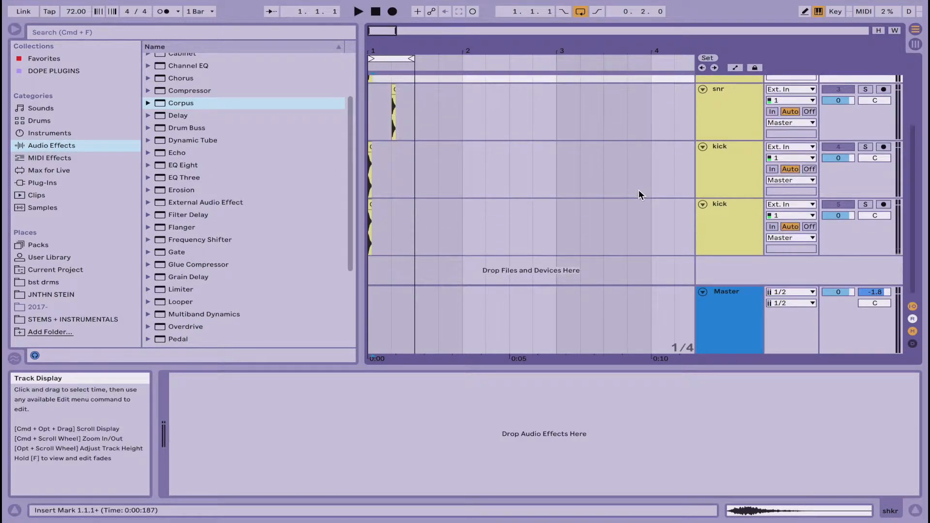
{"action": "left_click", "coordinate": [772, 227]}
{"action": "left_click", "coordinate": [722, 232]}
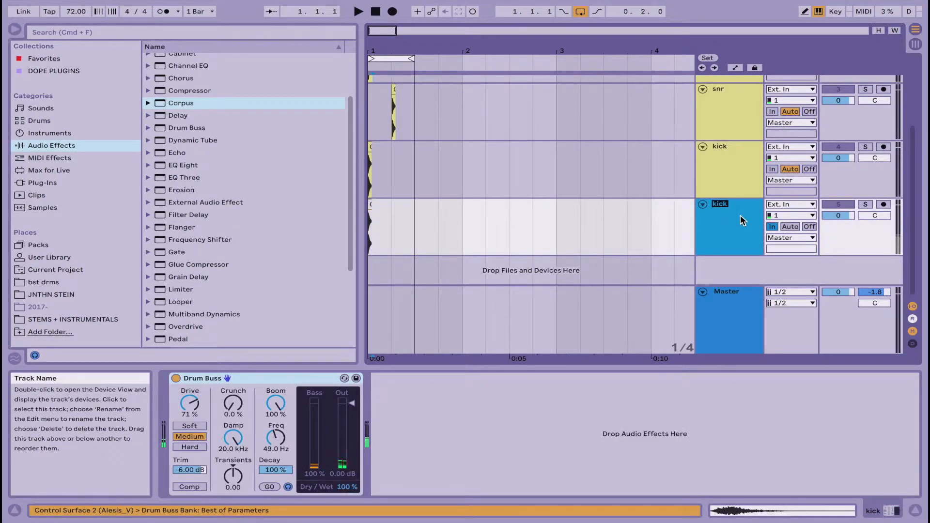
{"action": "type", "text": "sb"}
{"action": "left_click", "coordinate": [674, 224]}
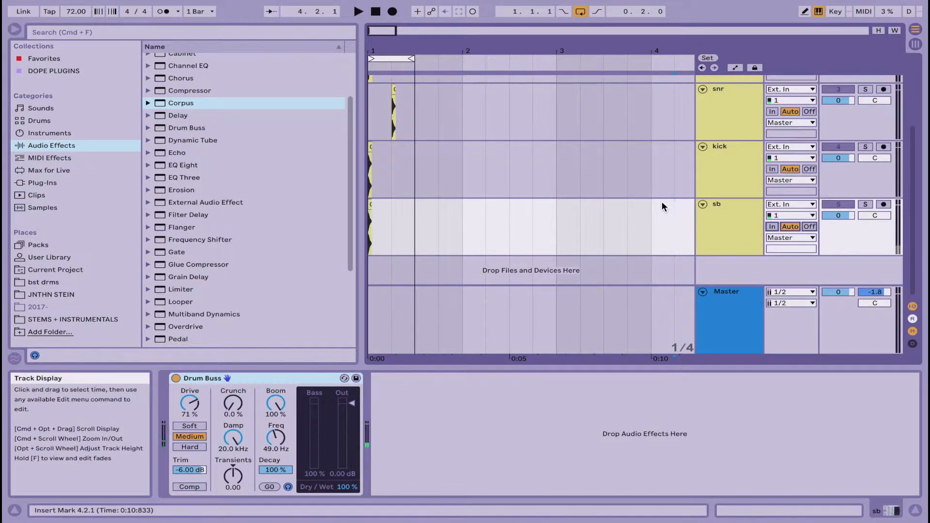
Color the duplicated shkr track brown.
{"action": "scroll", "coordinate": [663, 204], "scroll_direction": "up", "scroll_amount": 5}
{"action": "left_click", "coordinate": [647, 152]}
{"action": "left_click", "coordinate": [727, 155]}
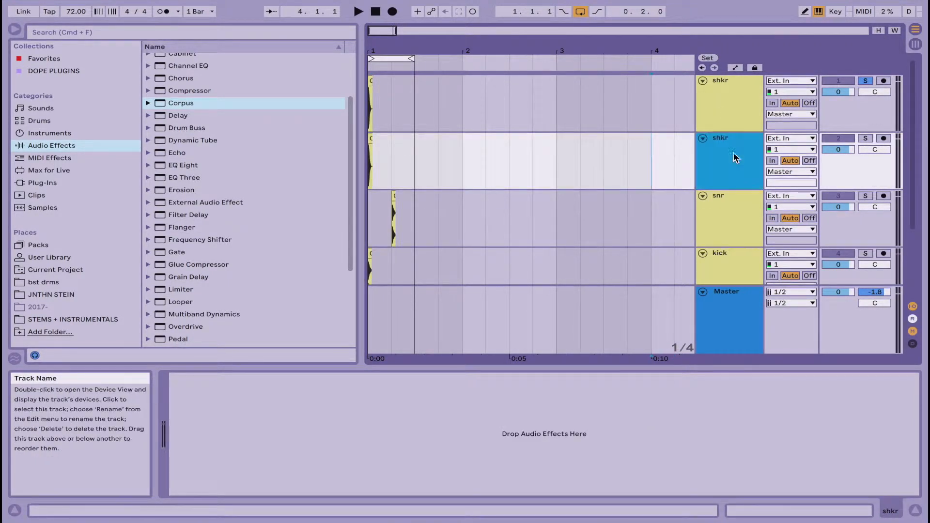
{"action": "scroll", "coordinate": [734, 152], "scroll_direction": "down", "scroll_amount": 2}
{"action": "right_click", "coordinate": [734, 140]}
{"action": "left_click", "coordinate": [776, 290]}
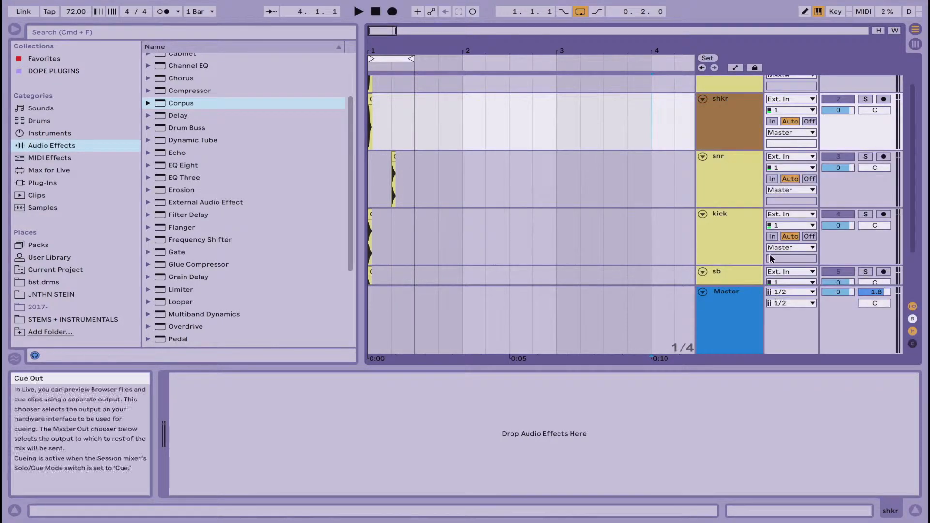
Color the snr track purple and the kick track magenta.
{"action": "left_click", "coordinate": [731, 186]}
{"action": "right_click", "coordinate": [731, 186]}
{"action": "left_click", "coordinate": [864, 350]}
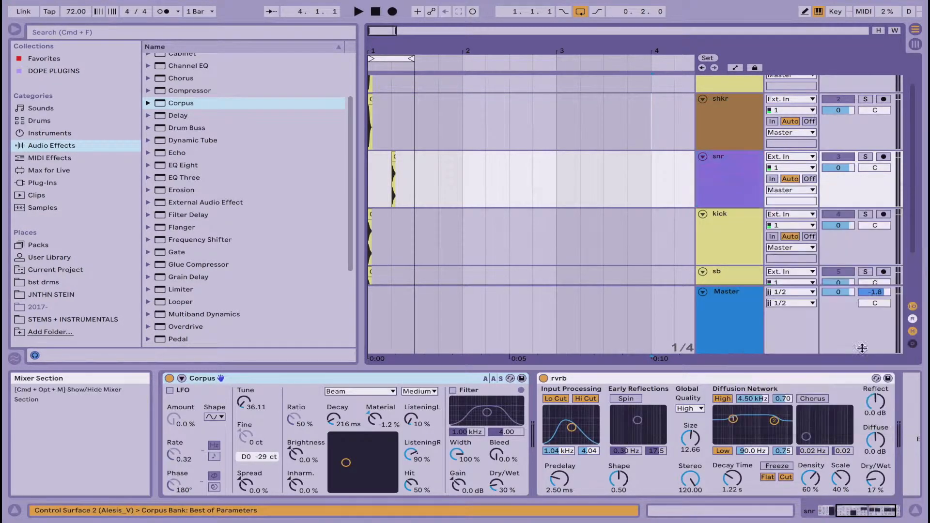
{"action": "left_click", "coordinate": [745, 257]}
{"action": "right_click", "coordinate": [745, 257]}
{"action": "left_click", "coordinate": [904, 416]}
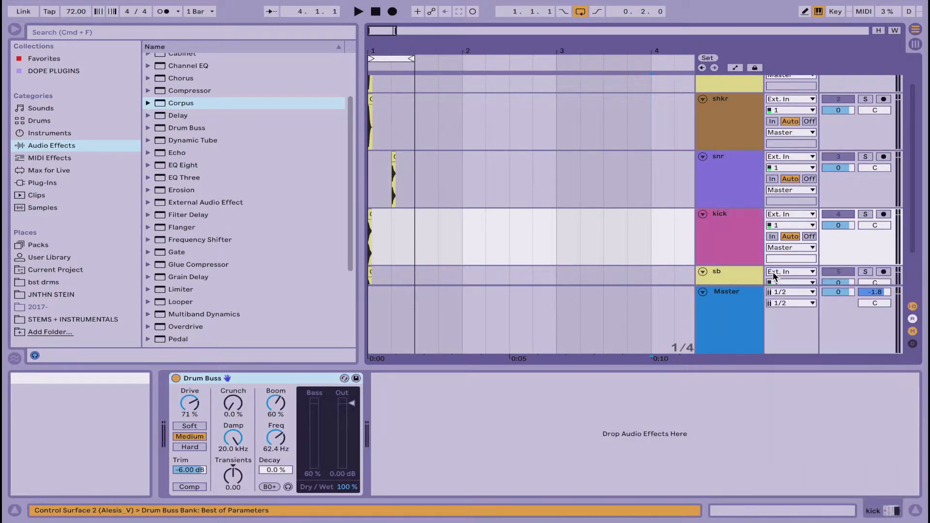
Try a muted palette color on the sb track.
{"action": "scroll", "coordinate": [731, 234], "scroll_direction": "down", "scroll_amount": 3}
{"action": "left_click", "coordinate": [732, 211]}
{"action": "right_click", "coordinate": [732, 211]}
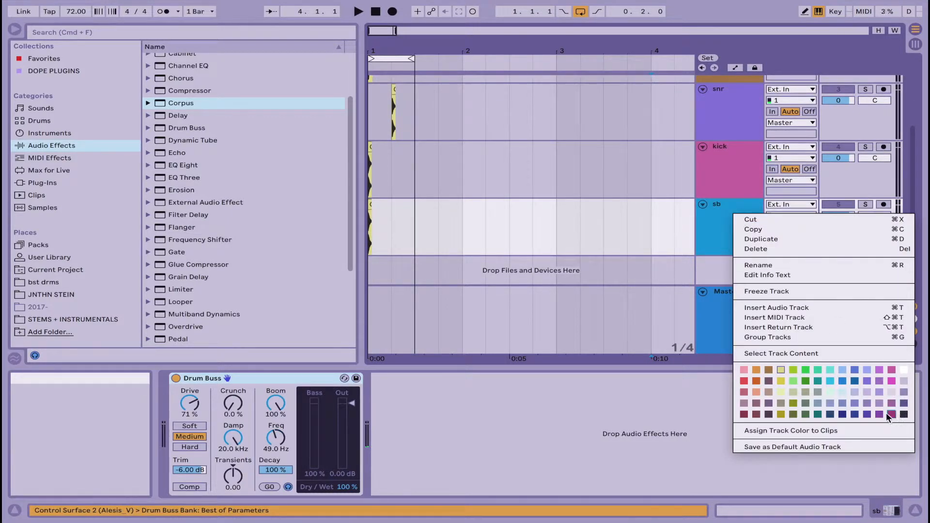
{"action": "left_click", "coordinate": [782, 403]}
{"action": "scroll", "coordinate": [623, 210], "scroll_direction": "up", "scroll_amount": 2}
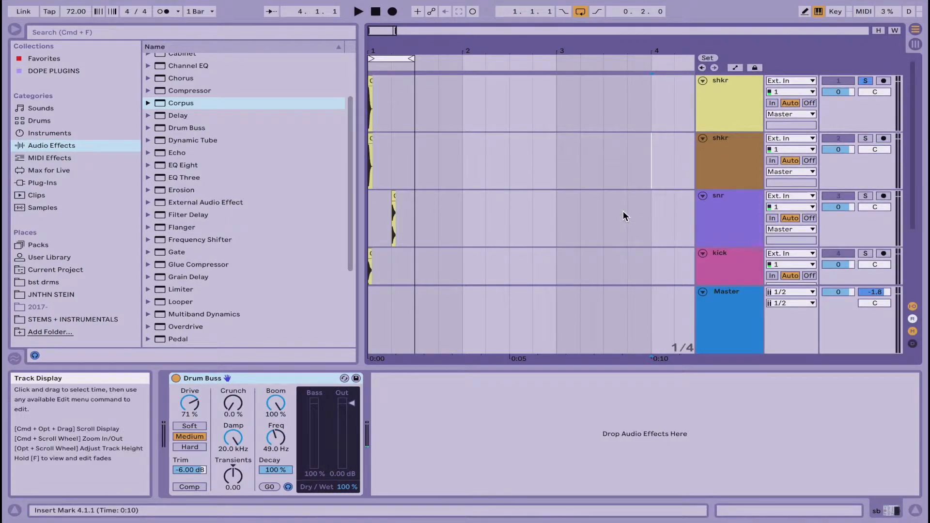
Color the sb track red.
{"action": "scroll", "coordinate": [623, 211], "scroll_direction": "down", "scroll_amount": 2}
{"action": "right_click", "coordinate": [729, 241]}
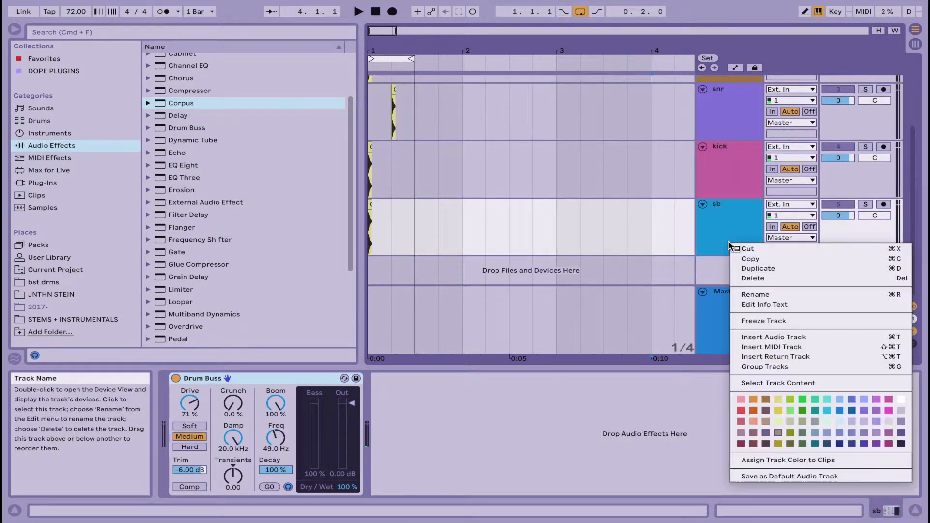
{"action": "left_click", "coordinate": [742, 410]}
{"action": "scroll", "coordinate": [612, 241], "scroll_direction": "up", "scroll_amount": 2}
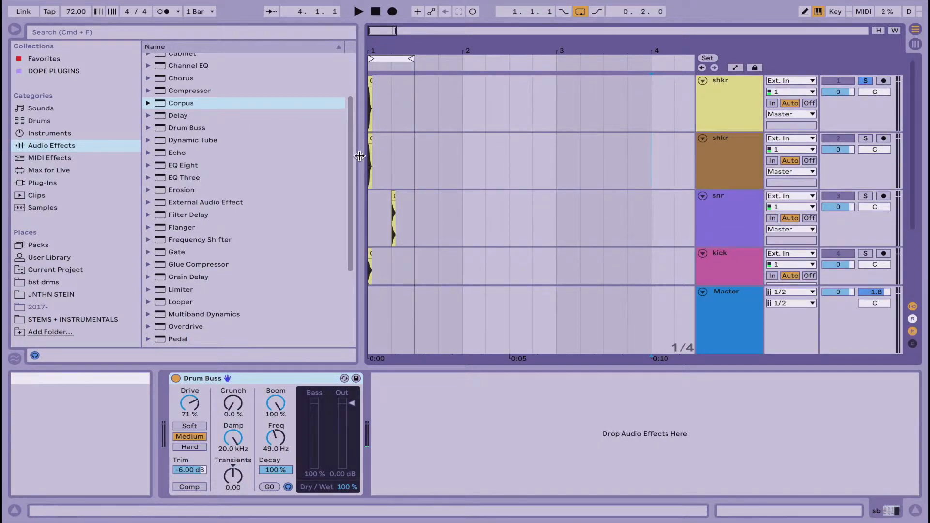
Solo the brown shkr track, play it back and reverse its Cabassa clip.
{"action": "left_click", "coordinate": [740, 147]}
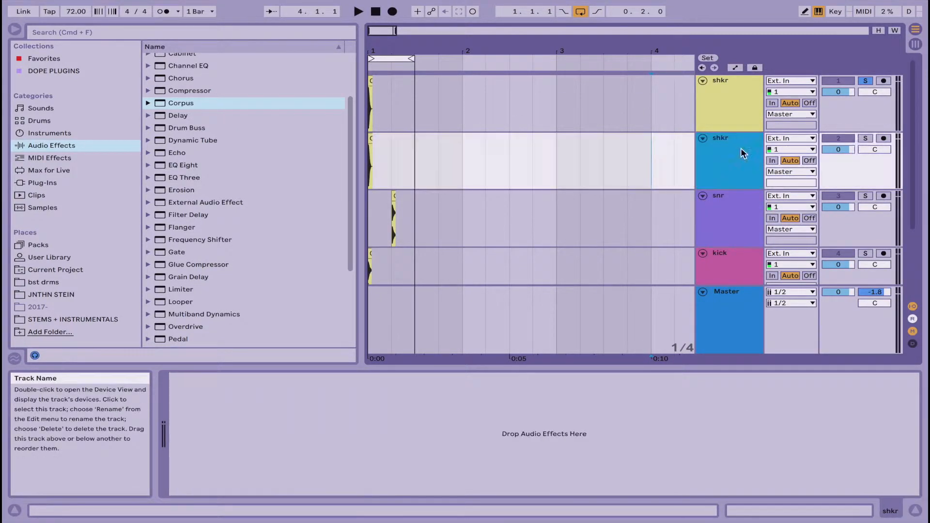
{"action": "left_click", "coordinate": [866, 138]}
{"action": "left_click", "coordinate": [370, 175]}
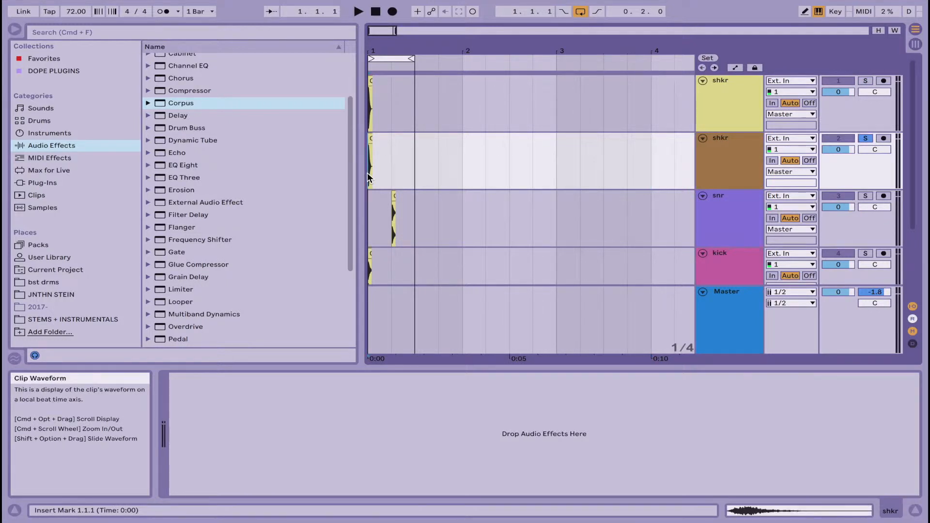
{"action": "key", "text": "plus"}
{"action": "key", "text": "plus"}
{"action": "key", "text": "space"}
{"action": "left_click", "coordinate": [385, 141]}
{"action": "key", "text": "space"}
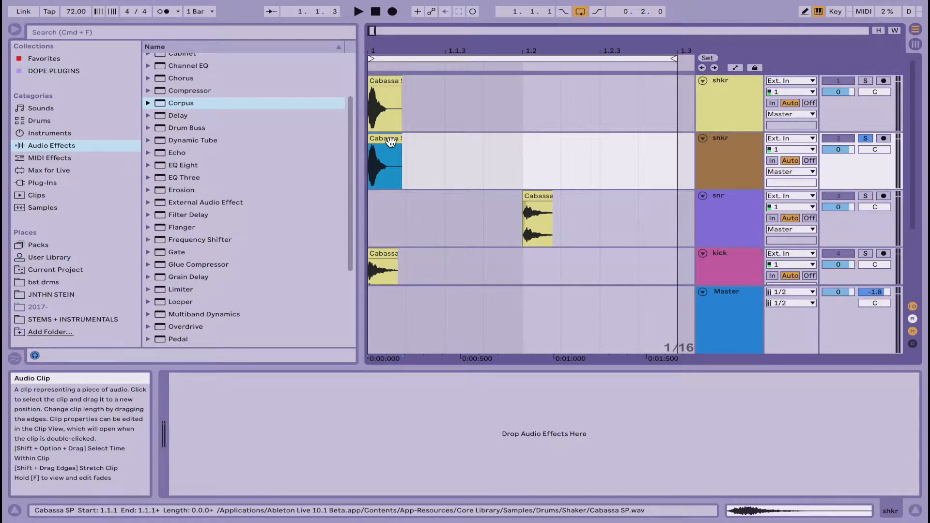
{"action": "key", "text": "r"}
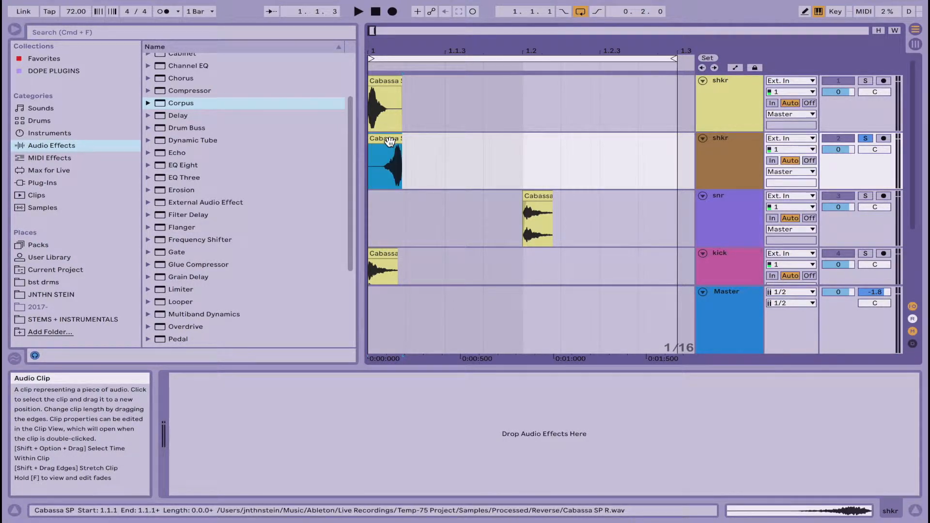
Audition the reversed Cabassa clip on the brown shkr track.
{"action": "double_click", "coordinate": [390, 141]}
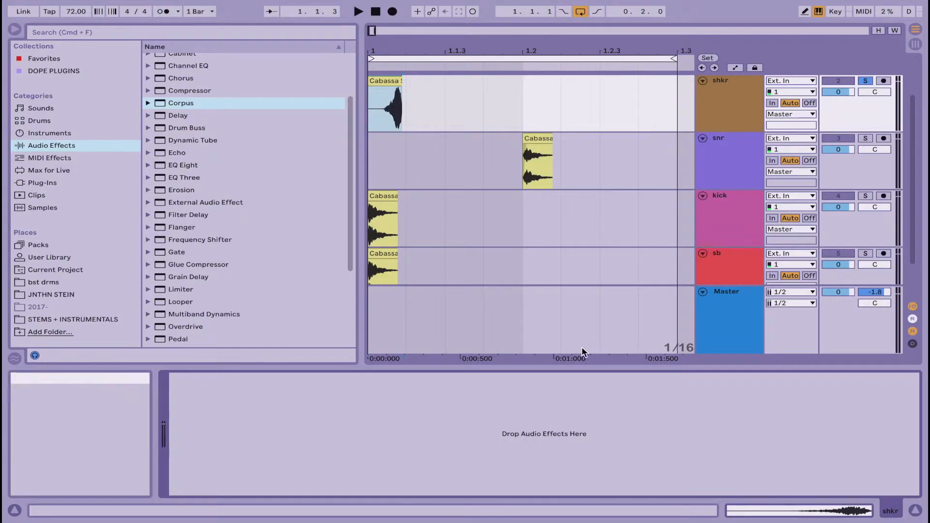
{"action": "left_click", "coordinate": [401, 120]}
{"action": "key", "text": "space"}
{"action": "key", "text": "space"}
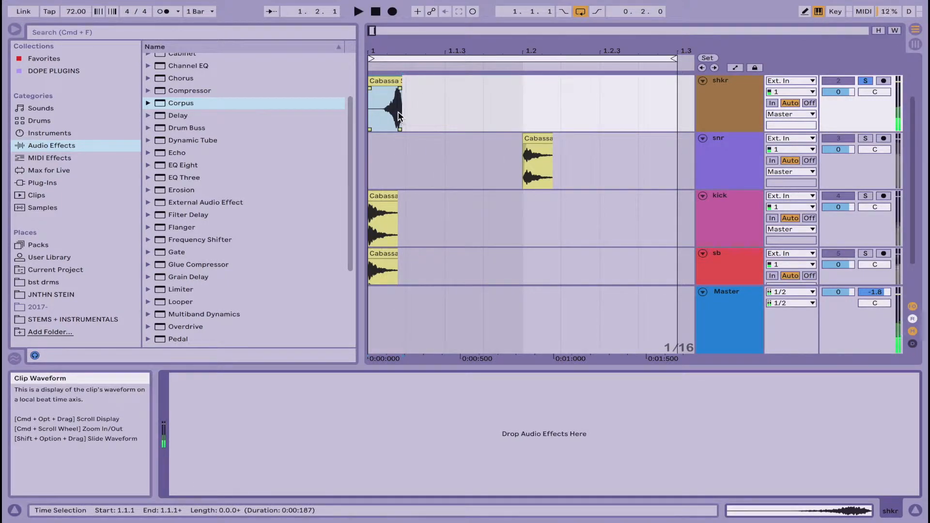
{"action": "key", "text": "super+z"}
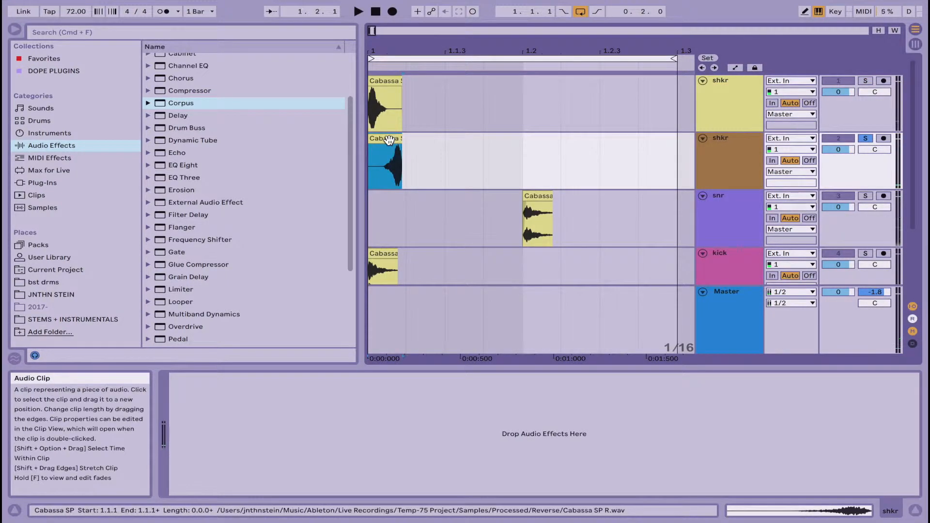
Move the reversed Cabassa clip so that it ends at 1.2.1, directly where the snare clip begins.
{"action": "left_click_drag", "start_coordinate": [388, 139], "coordinate": [507, 147]}
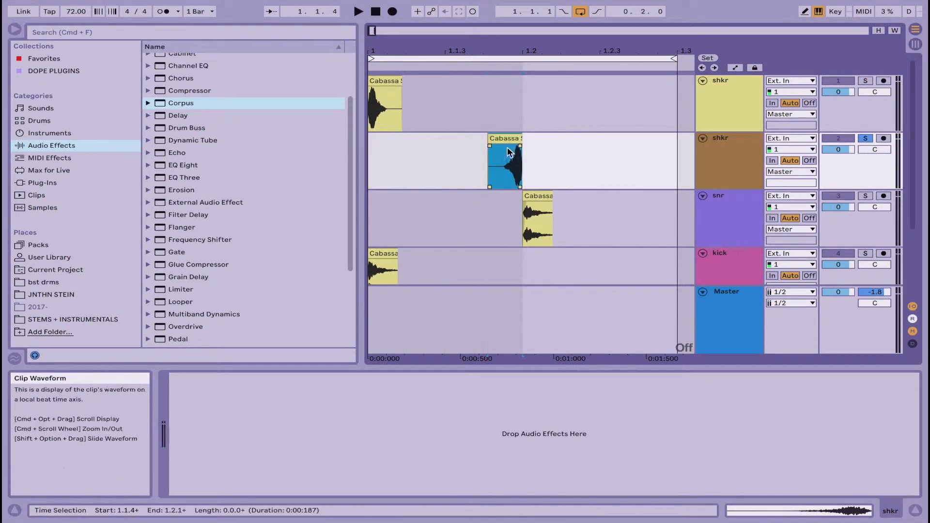
{"action": "left_click", "coordinate": [531, 152]}
{"action": "key", "text": "plus"}
{"action": "key", "text": "plus"}
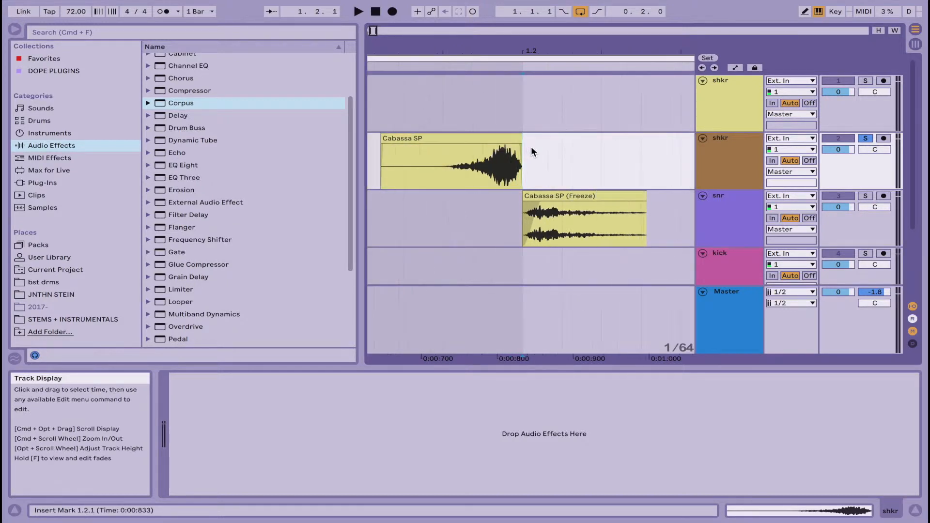
Solo the snr track together with the brown shkr track and play both back.
{"action": "left_click", "coordinate": [496, 141]}
{"action": "key", "text": "space"}
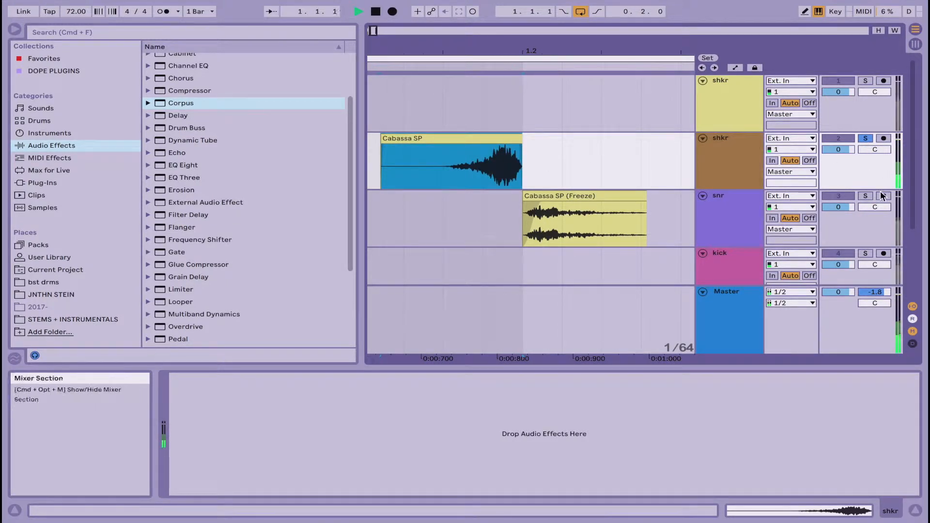
{"action": "left_click", "coordinate": [865, 196]}
{"action": "key", "text": "space"}
{"action": "key", "text": "space"}
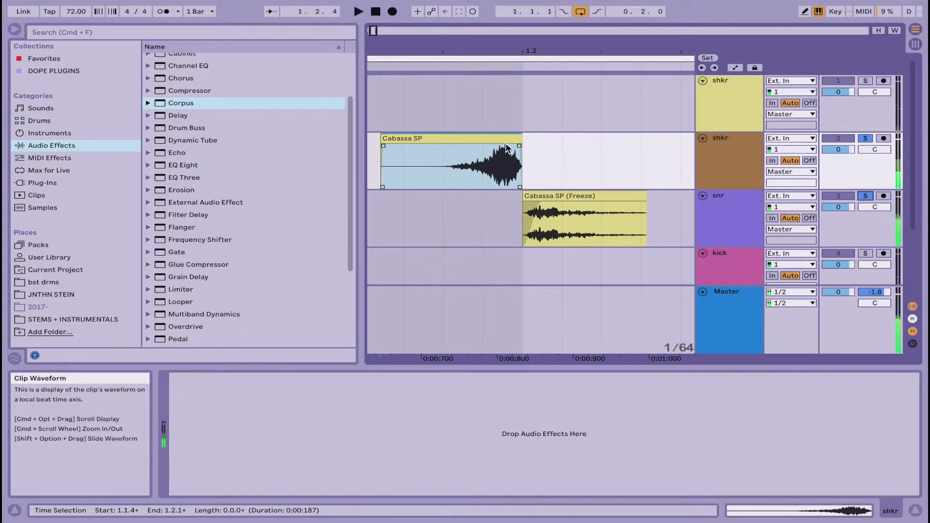
Nudge the reversed Cabassa clip slightly later, off the grid, so its end overlaps the start of the snare clip, and audition it.
{"action": "left_click", "coordinate": [510, 138]}
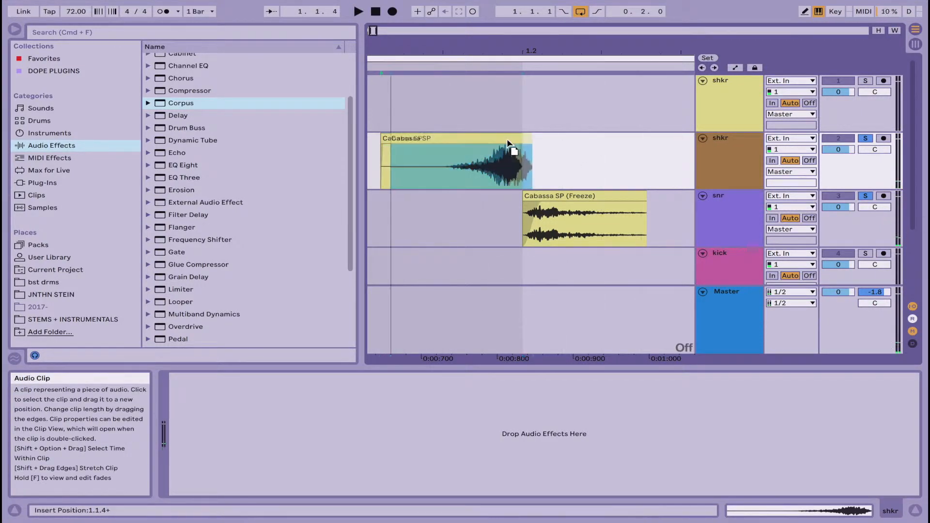
{"action": "left_click_drag", "start_coordinate": [498, 137], "coordinate": [507, 139]}
{"action": "key", "text": "space"}
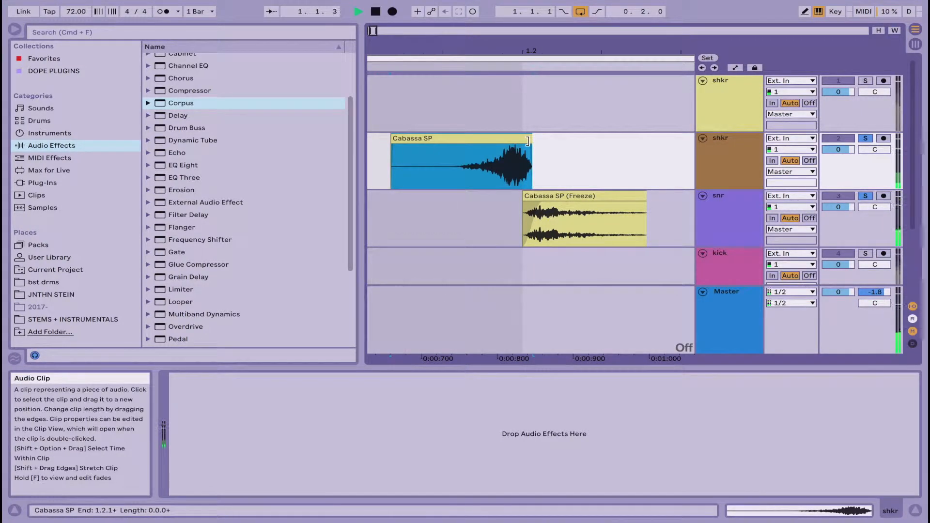
{"action": "left_click", "coordinate": [539, 154]}
{"action": "key", "text": "space"}
{"action": "left_click", "coordinate": [519, 149]}
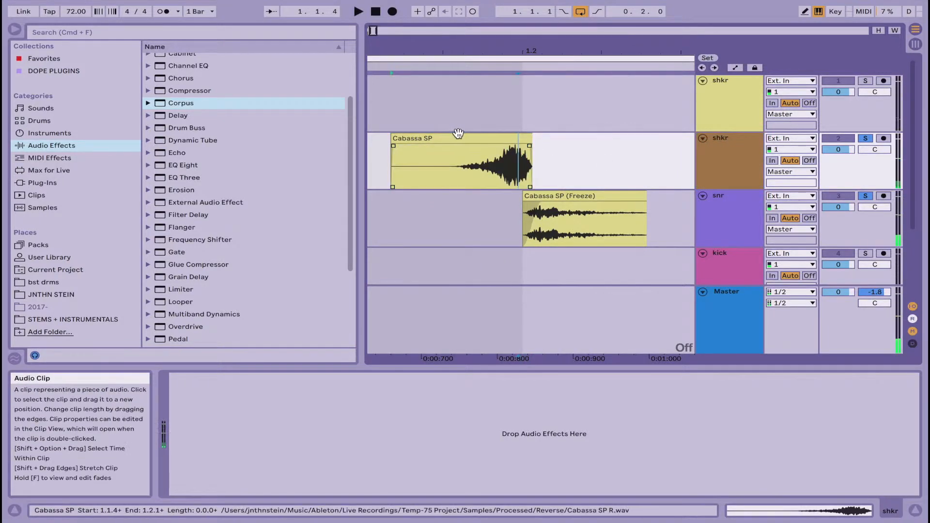
Transpose the reversed Cabassa clip to -5 semitones and return to the arrangement.
{"action": "double_click", "coordinate": [461, 137]}
{"action": "left_click", "coordinate": [239, 160]}
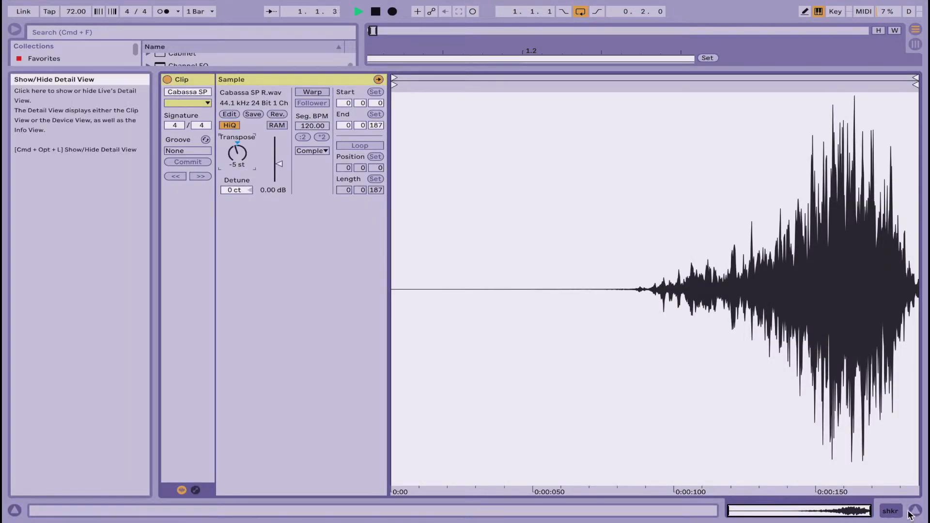
{"action": "left_click", "coordinate": [891, 512]}
{"action": "left_click", "coordinate": [727, 103]}
{"action": "key", "text": "space"}
Clear the existing solos, solo only the brown shkr track and play it back.
{"action": "left_click", "coordinate": [869, 137]}
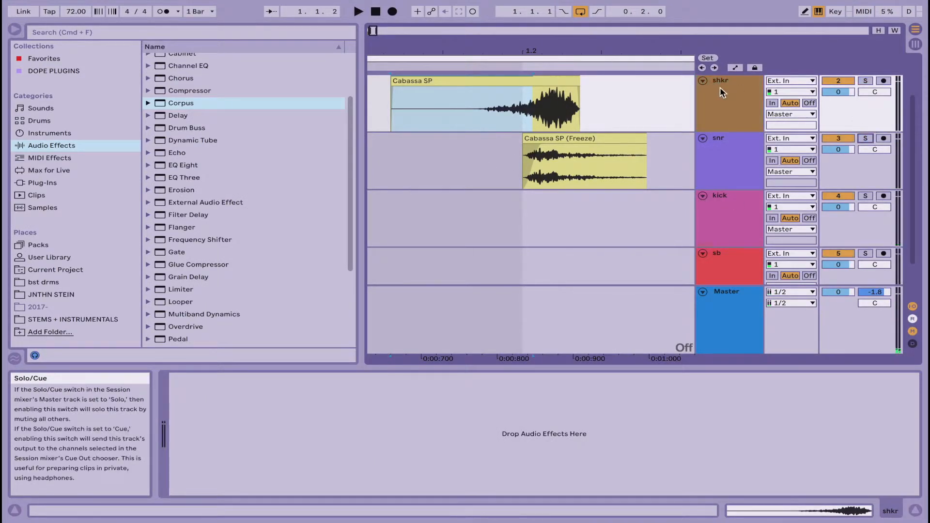
{"action": "left_click", "coordinate": [722, 87]}
{"action": "left_click", "coordinate": [864, 80]}
{"action": "key", "text": "space"}
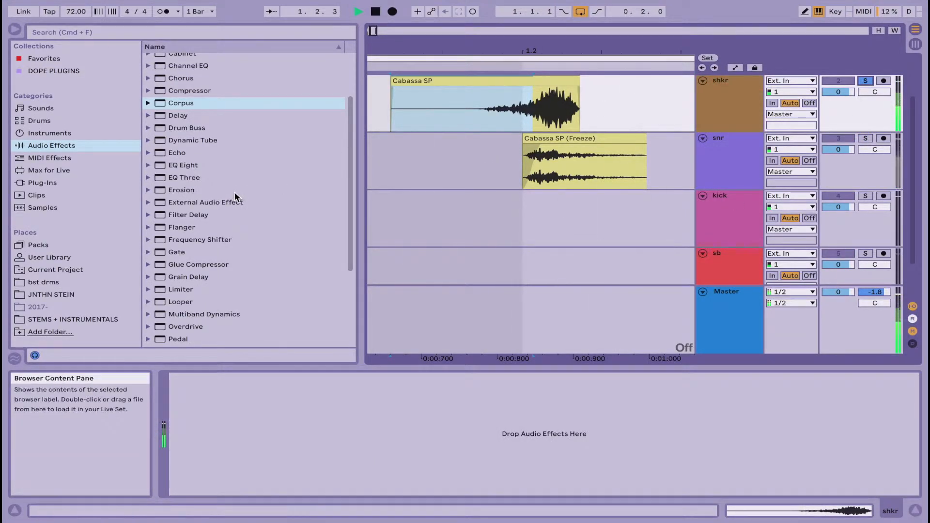
Add a Chorus effect to the brown shkr track and listen to it.
{"action": "left_click_drag", "start_coordinate": [180, 78], "coordinate": [285, 446]}
{"action": "key", "text": "space"}
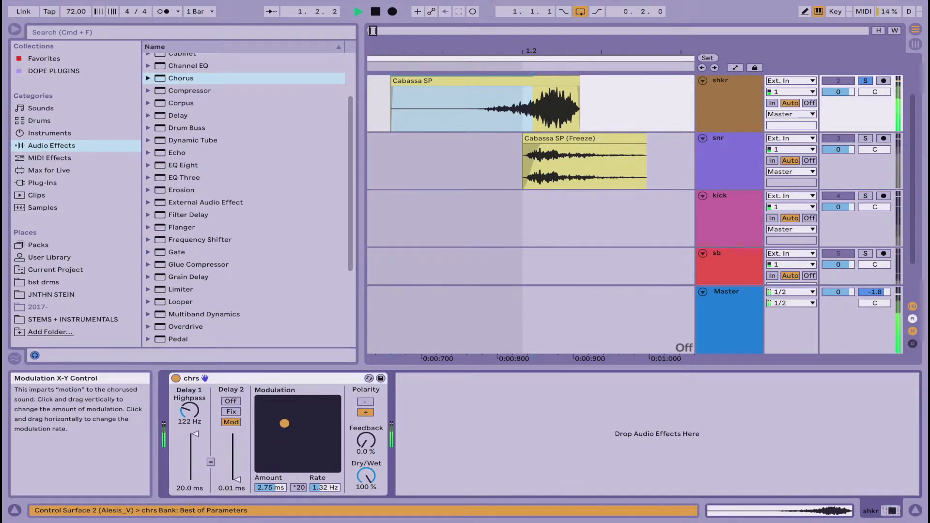
{"action": "scroll", "coordinate": [272, 250], "scroll_direction": "down", "scroll_amount": 5}
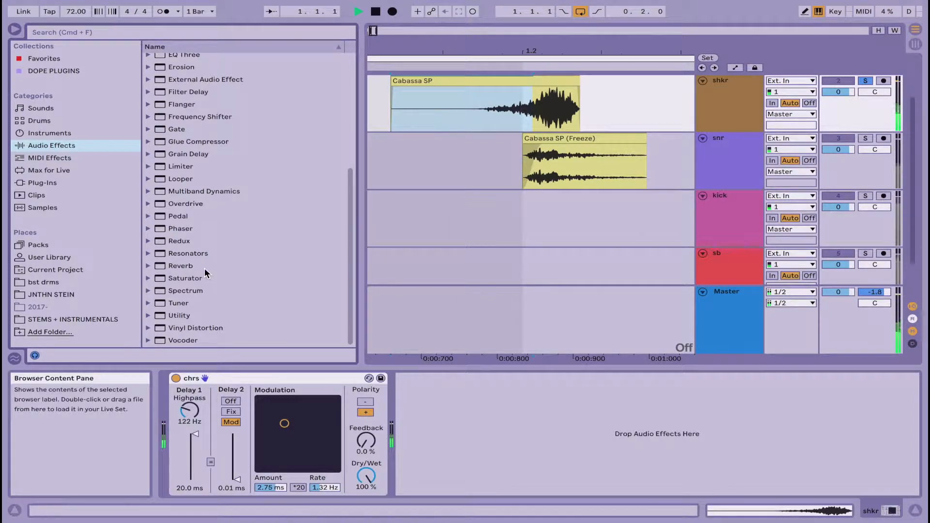
{"action": "key", "text": "space"}
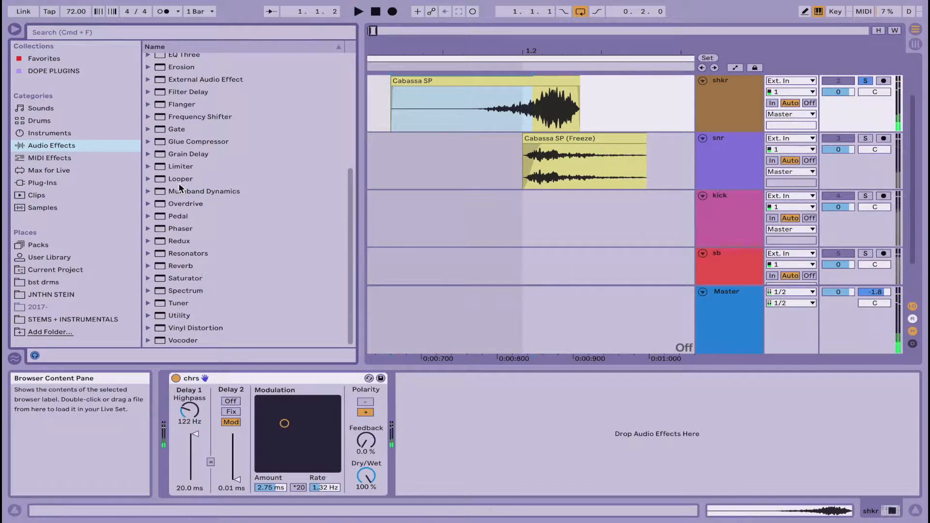
Add an Overdrive ahead of the Chorus on the brown shkr track and set its Tone to 28%.
{"action": "double_click", "coordinate": [174, 204]}
{"action": "left_click_drag", "start_coordinate": [428, 380], "coordinate": [213, 411]}
{"action": "key", "text": "space"}
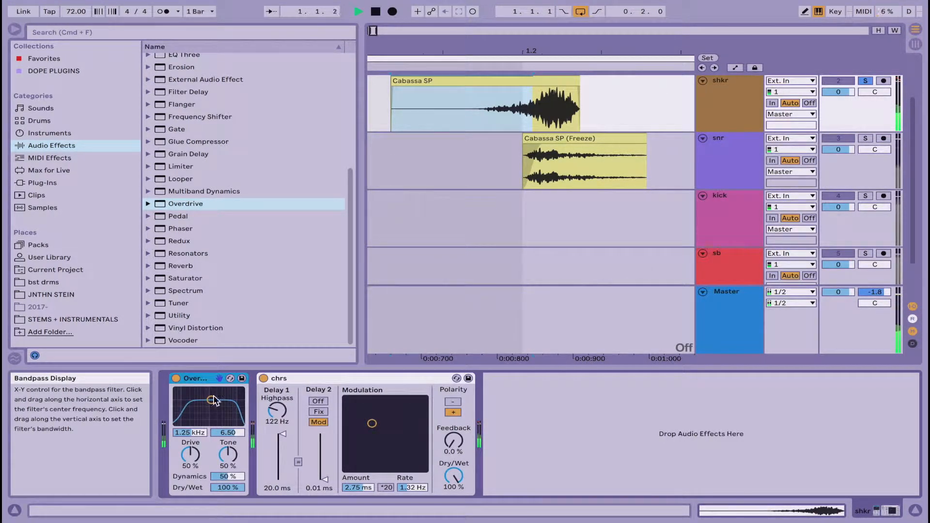
{"action": "left_click_drag", "start_coordinate": [226, 447], "coordinate": [226, 453]}
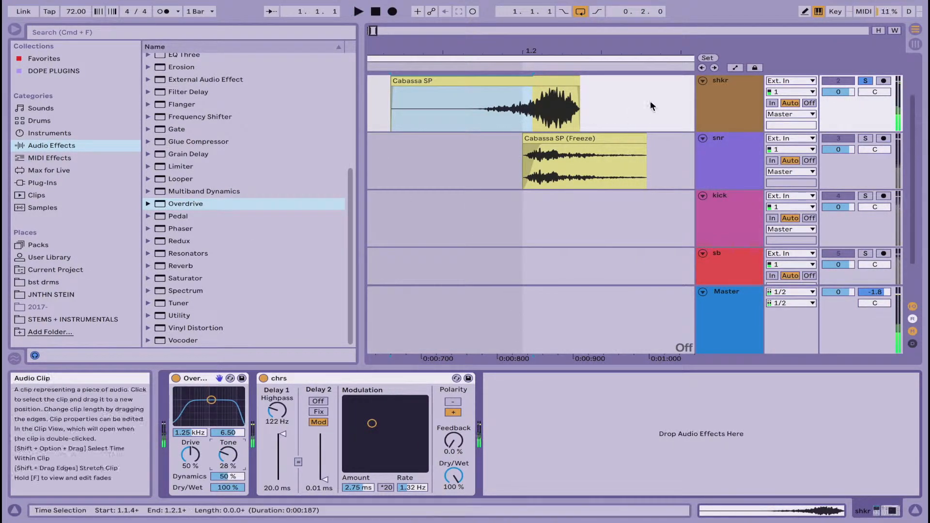
{"action": "key", "text": "space"}
{"action": "left_click", "coordinate": [655, 119]}
Add a Reverb after the Chorus on the brown shkr track with a 263 ms decay time and 85% dry/wet.
{"action": "left_click", "coordinate": [271, 219]}
{"action": "scroll", "coordinate": [271, 219], "scroll_direction": "up", "scroll_amount": 8}
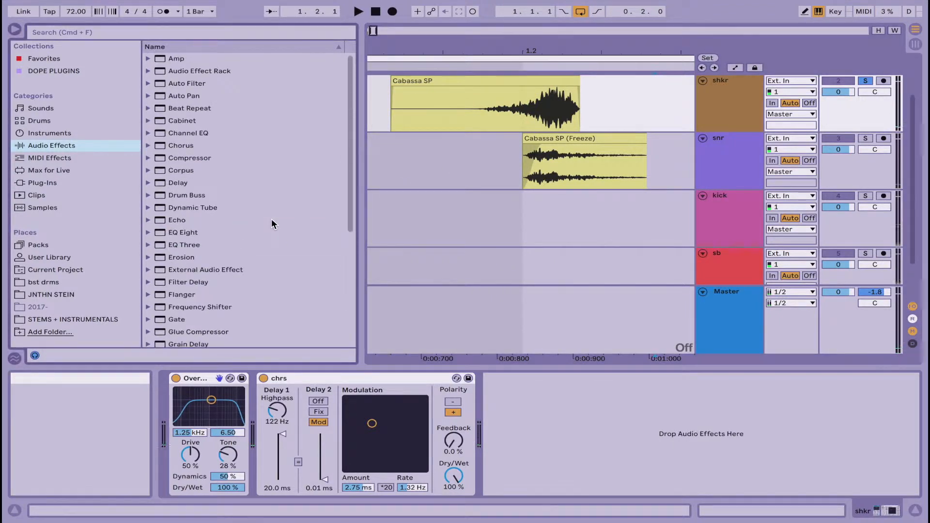
{"action": "scroll", "coordinate": [271, 219], "scroll_direction": "down", "scroll_amount": 8}
{"action": "double_click", "coordinate": [204, 266]}
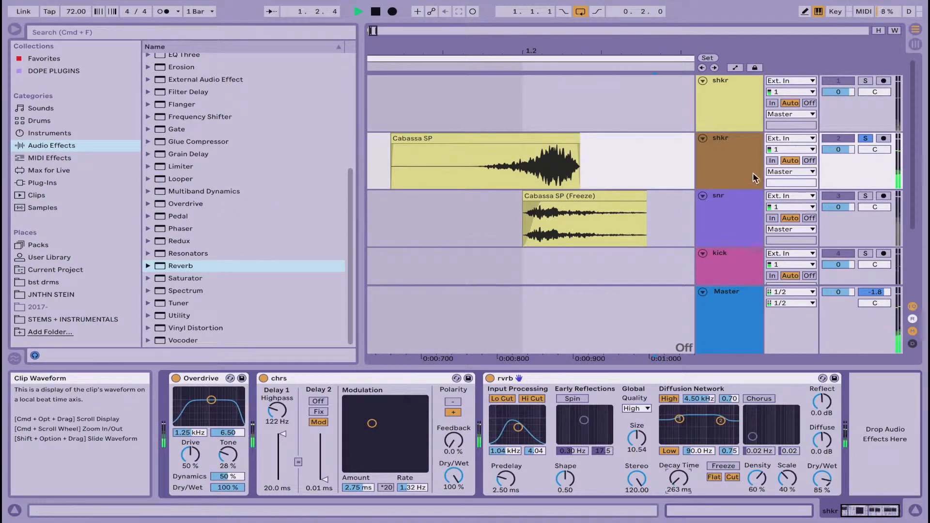
{"action": "left_click", "coordinate": [753, 173]}
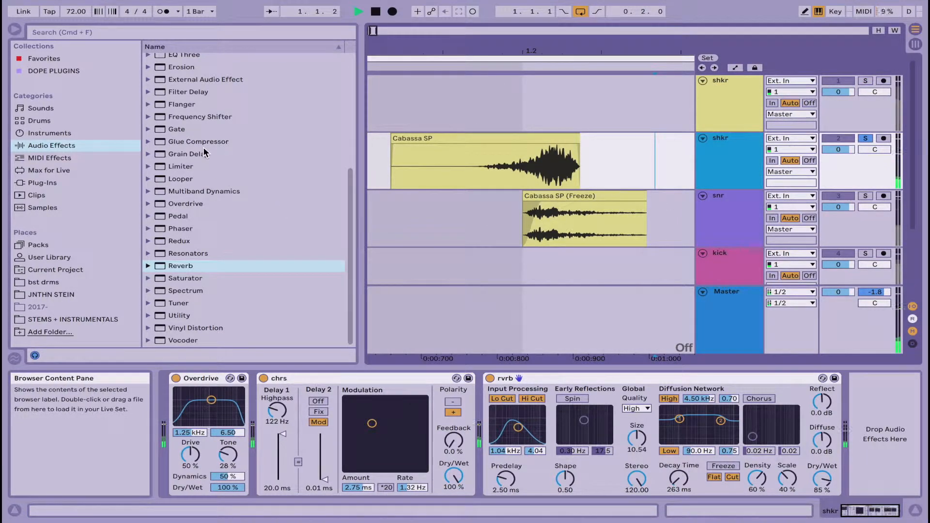
Add an EQ Eight with 6.94 dB output gain to the brown shkr track and rename the track "rvrs whsh".
{"action": "scroll", "coordinate": [204, 153], "scroll_direction": "up", "scroll_amount": 3}
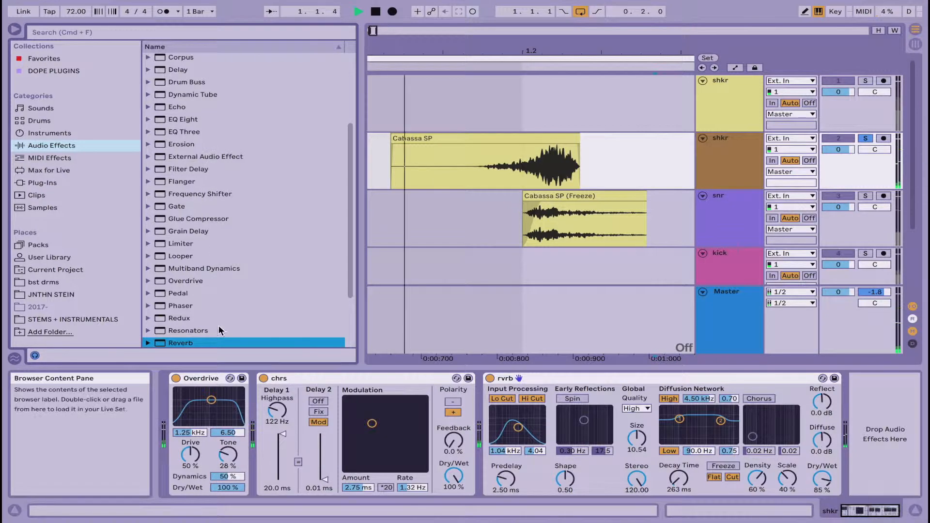
{"action": "double_click", "coordinate": [187, 118]}
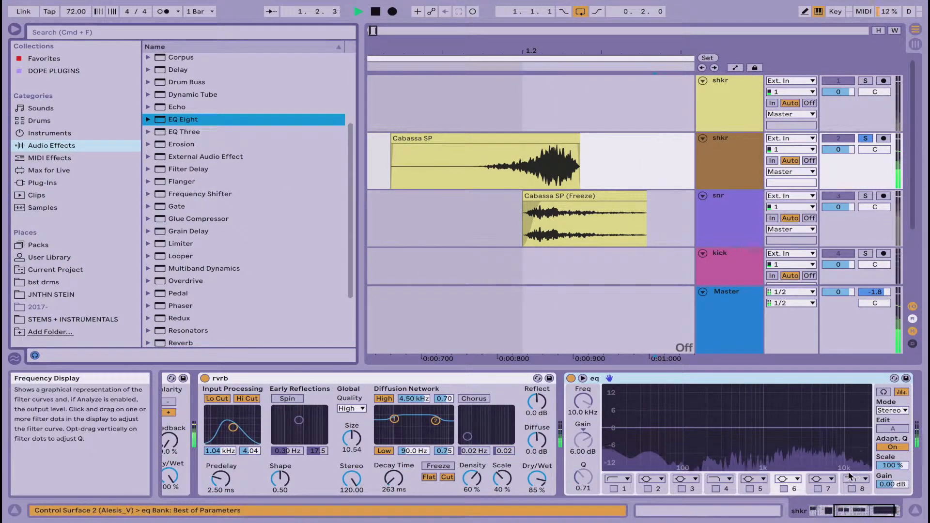
{"action": "left_click", "coordinate": [892, 484]}
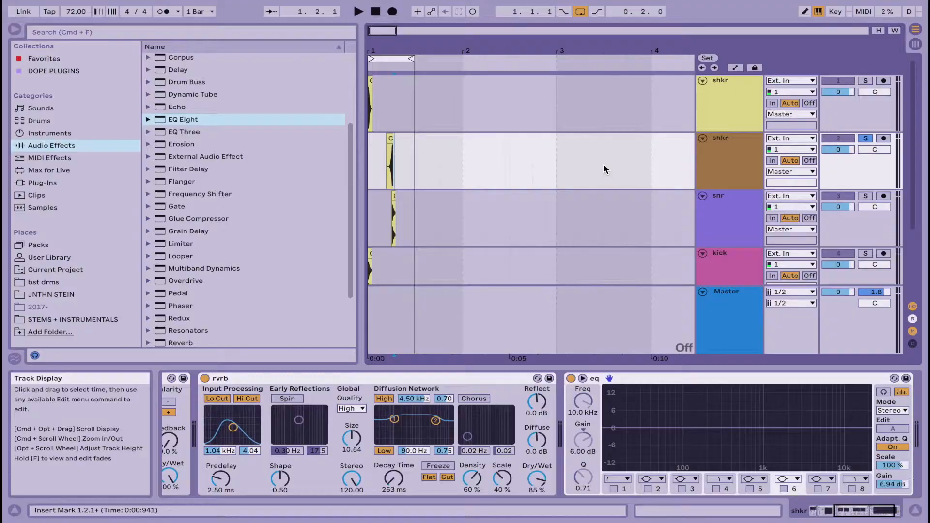
{"action": "left_click", "coordinate": [704, 87]}
{"action": "left_click", "coordinate": [747, 155]}
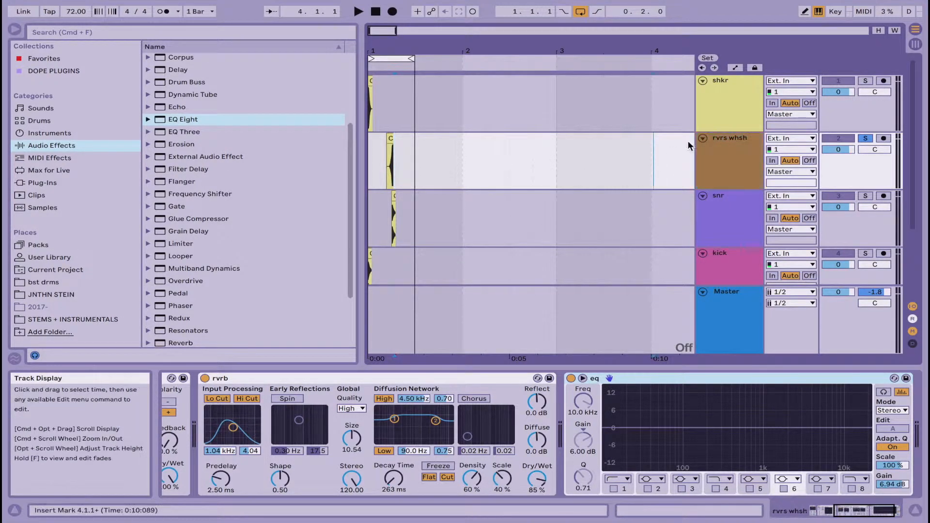
Duplicate the yellow shkr track and solo the copy.
{"action": "left_click", "coordinate": [732, 112]}
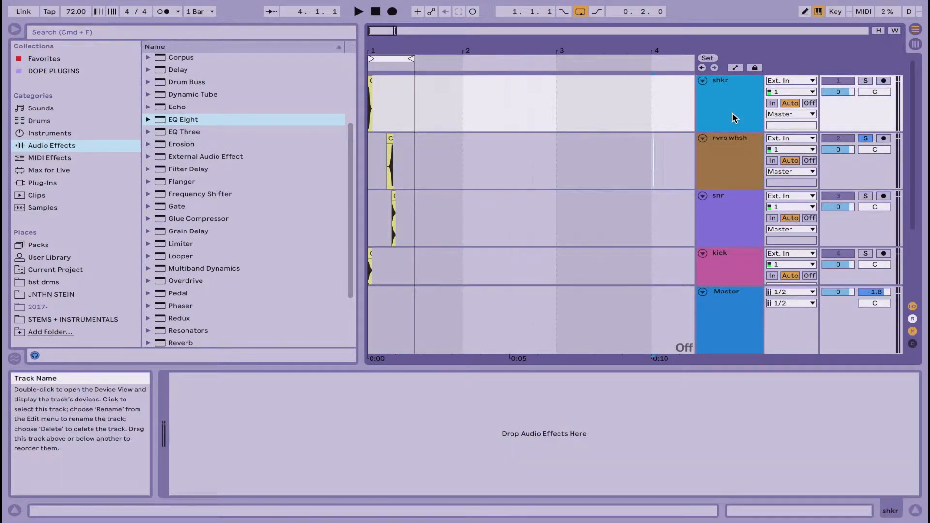
{"action": "key", "text": "super+d"}
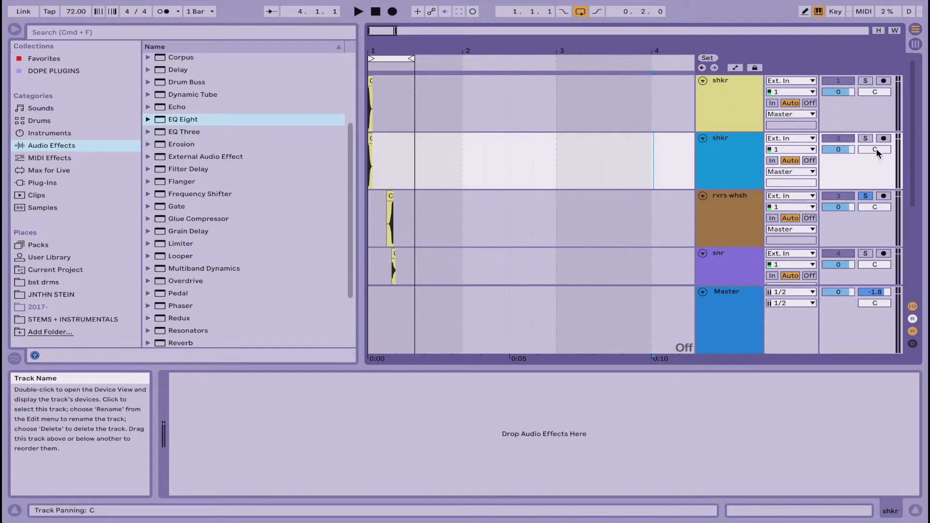
{"action": "left_click", "coordinate": [865, 140]}
Add a Reverb to the duplicated shkr track with 100% dry/wet, 10.7 s decay time and a size of 45.84, and audition it.
{"action": "scroll", "coordinate": [243, 155], "scroll_direction": "down", "scroll_amount": 3}
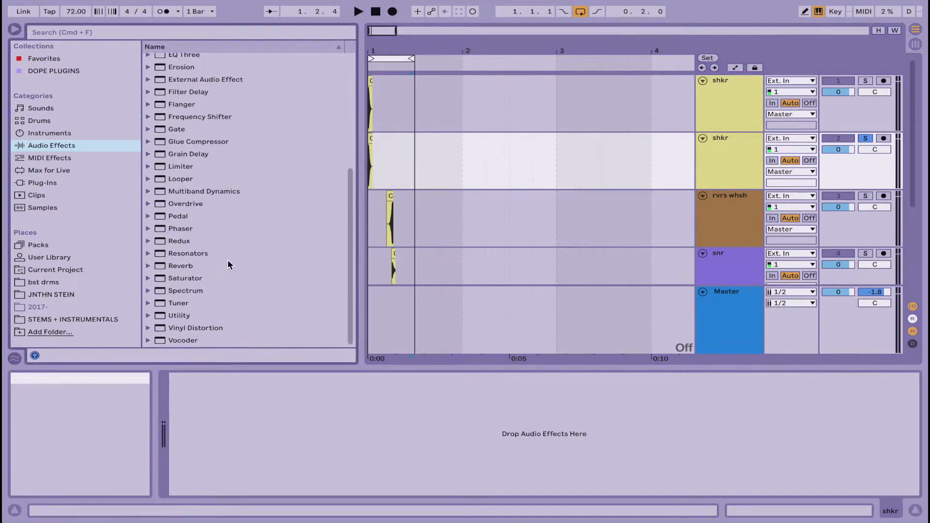
{"action": "double_click", "coordinate": [197, 266]}
{"action": "left_click_drag", "start_coordinate": [513, 481], "coordinate": [513, 455]}
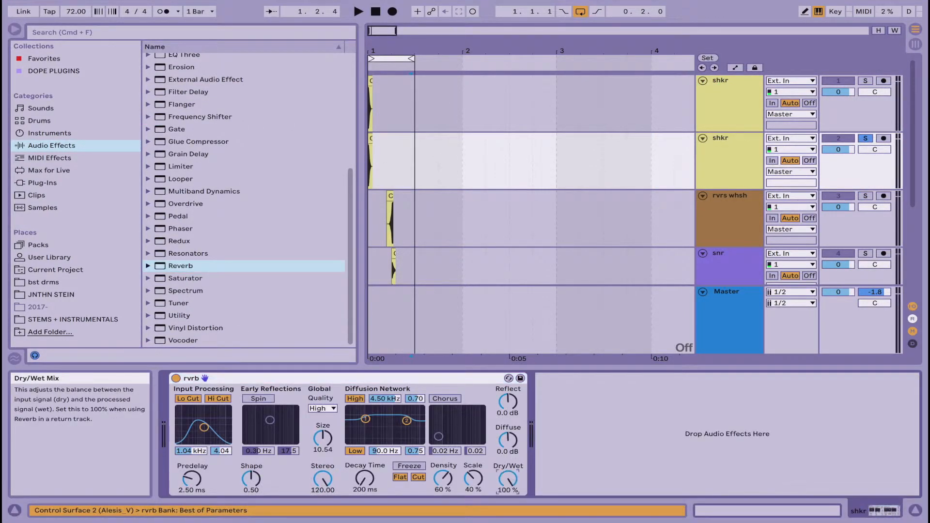
{"action": "left_click_drag", "start_coordinate": [365, 479], "coordinate": [364, 466]}
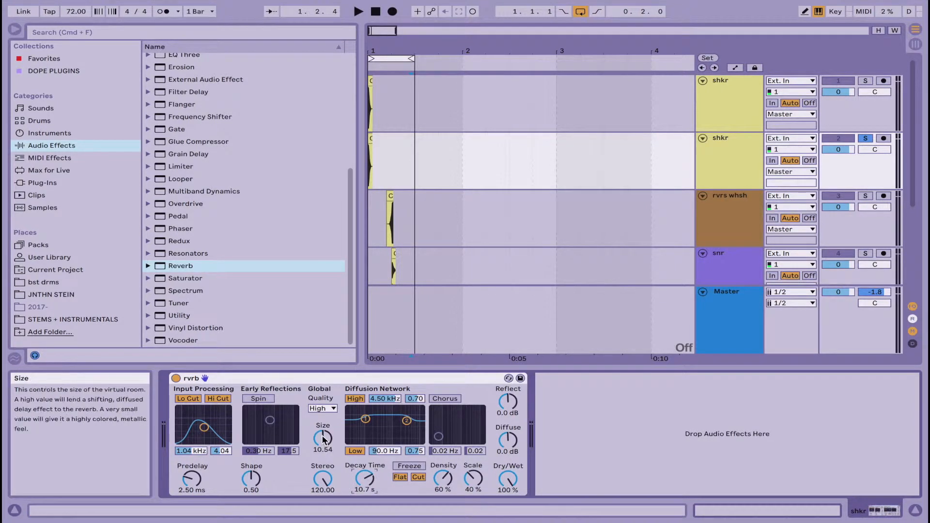
{"action": "left_click", "coordinate": [372, 146]}
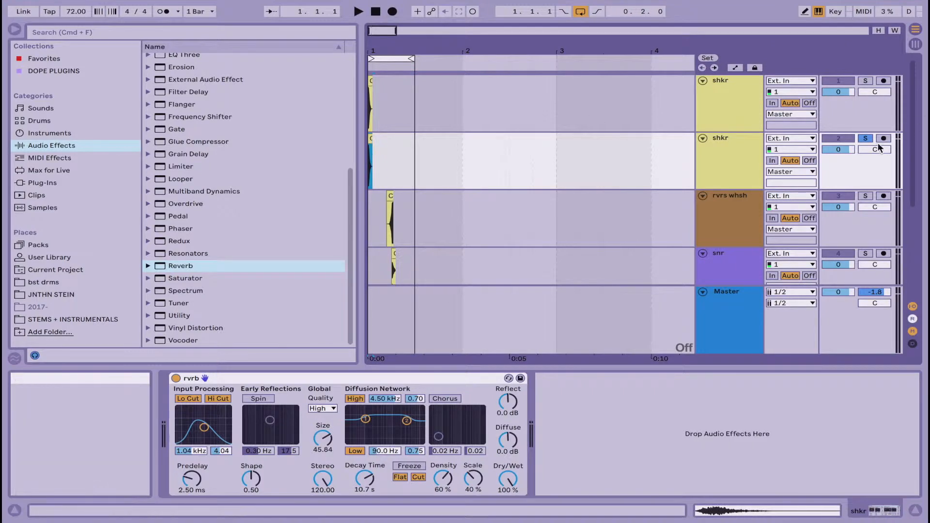
{"action": "key", "text": "space"}
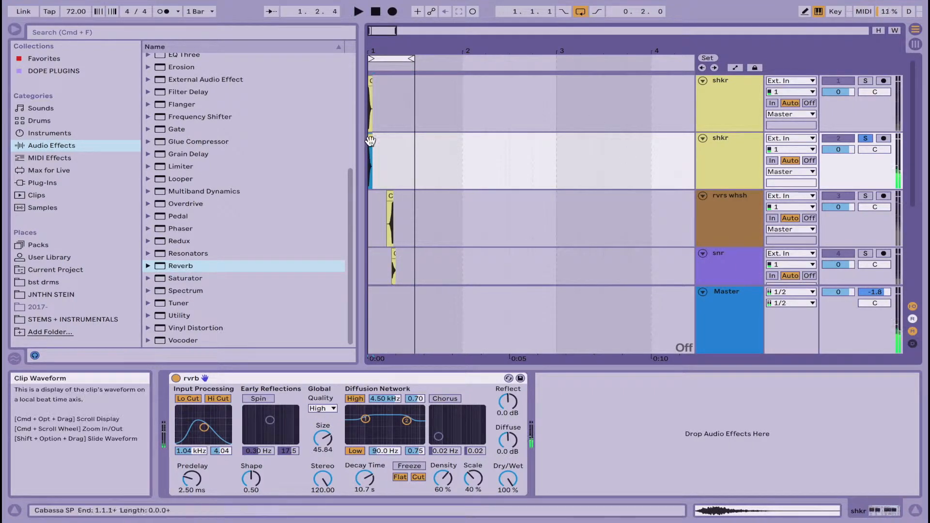
Turn on Warp for the duplicated shkr track's Cabassa clip and transpose it to -24 semitones.
{"action": "double_click", "coordinate": [371, 145]}
{"action": "left_click", "coordinate": [311, 91]}
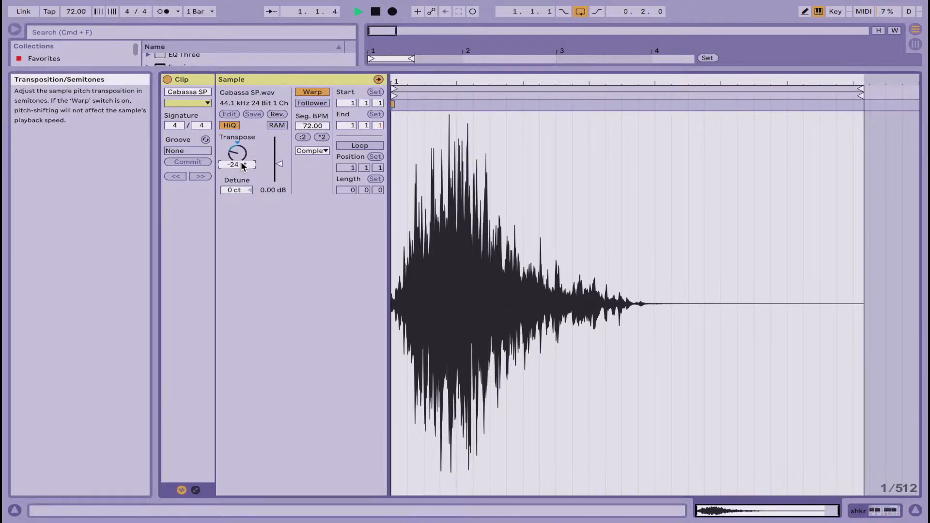
{"action": "left_click", "coordinate": [195, 490]}
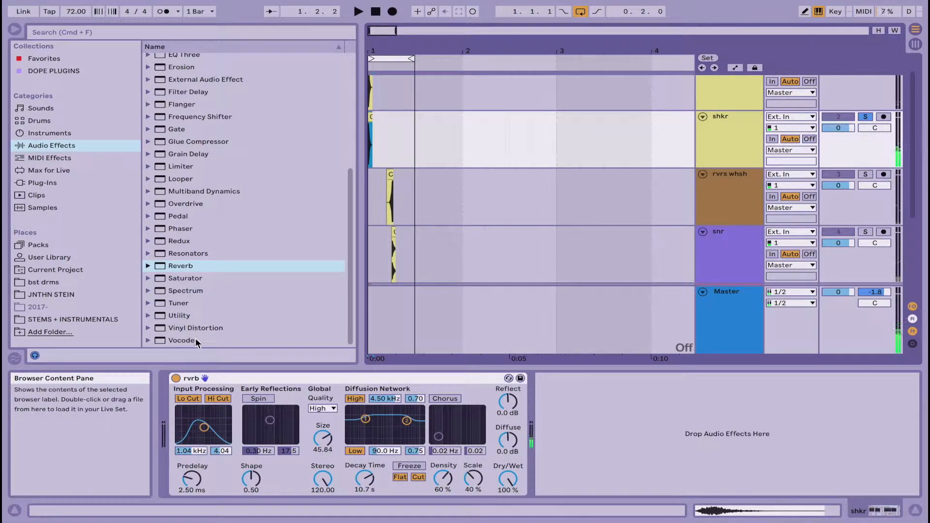
Add a Vocoder with the Pitch Tracking carrier ahead of the Reverb, play it back and deactivate the Reverb.
{"action": "left_click", "coordinate": [172, 341]}
{"action": "left_click_drag", "start_coordinate": [161, 364], "coordinate": [184, 388]}
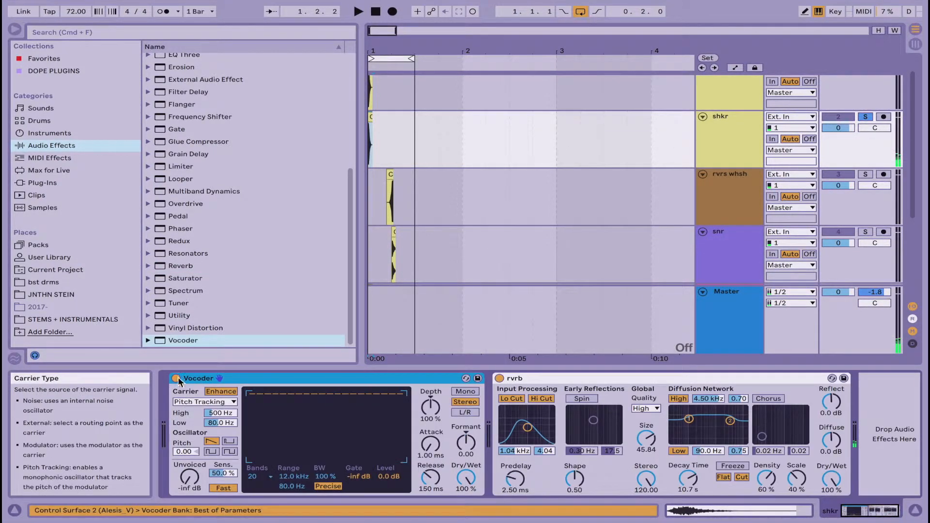
{"action": "left_click", "coordinate": [204, 401]}
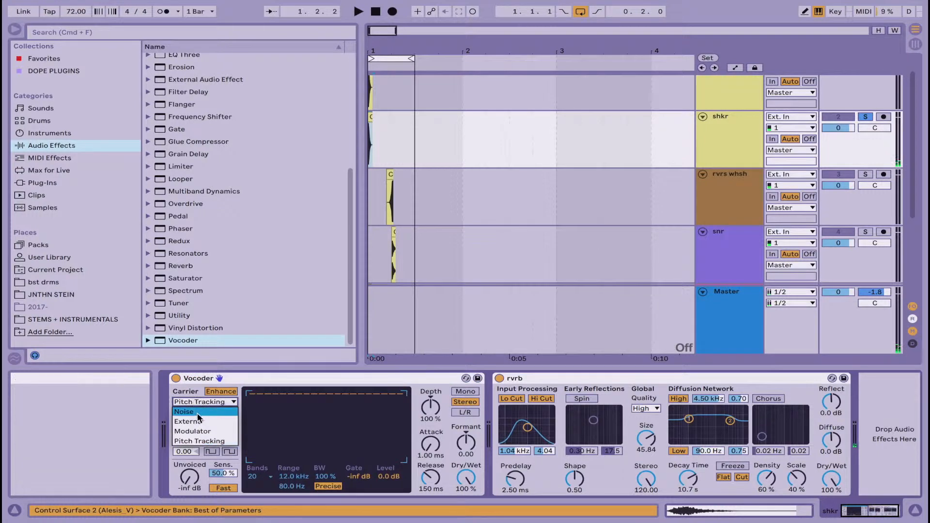
{"action": "left_click", "coordinate": [209, 442]}
{"action": "key", "text": "space"}
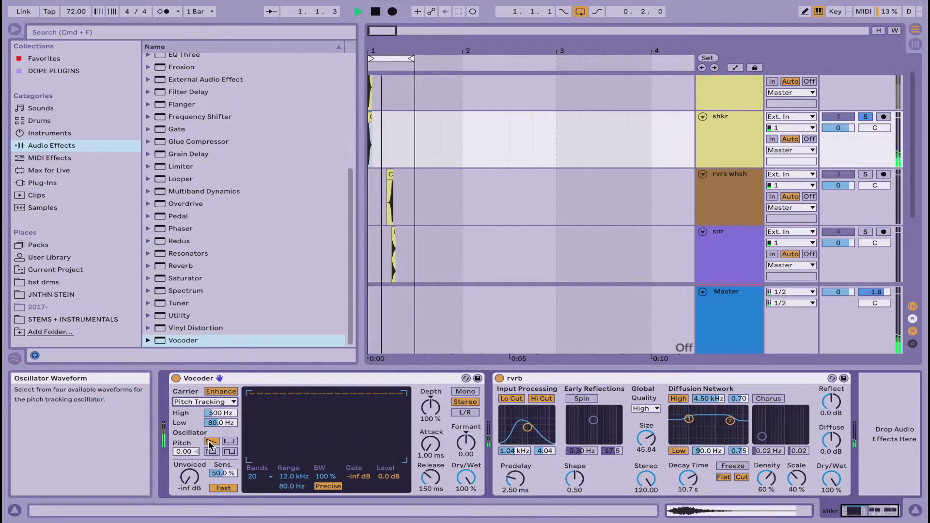
{"action": "left_click", "coordinate": [500, 378]}
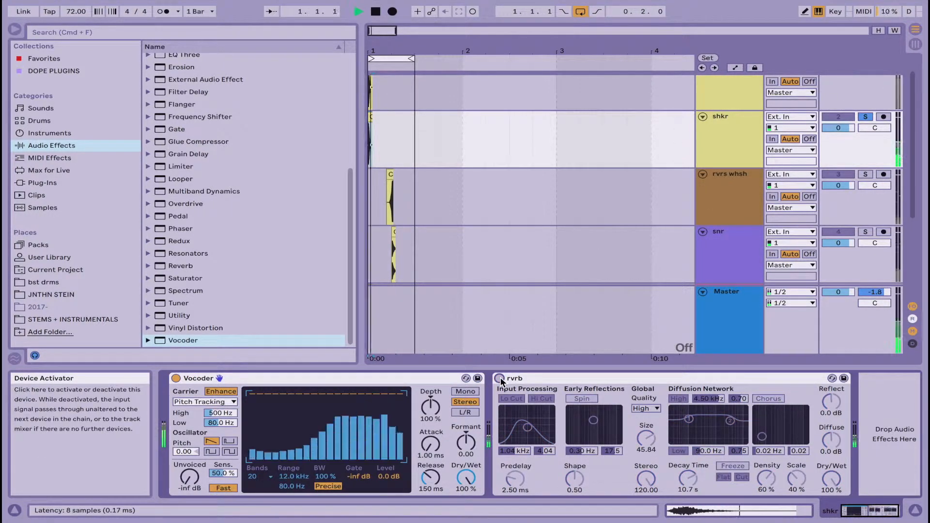
Set the duplicated Cabassa clip's transposition to -12 semitones and stretch the sample by moving a new warp marker at its tail later.
{"action": "double_click", "coordinate": [374, 117]}
{"action": "key", "text": "space"}
{"action": "left_click", "coordinate": [454, 212]}
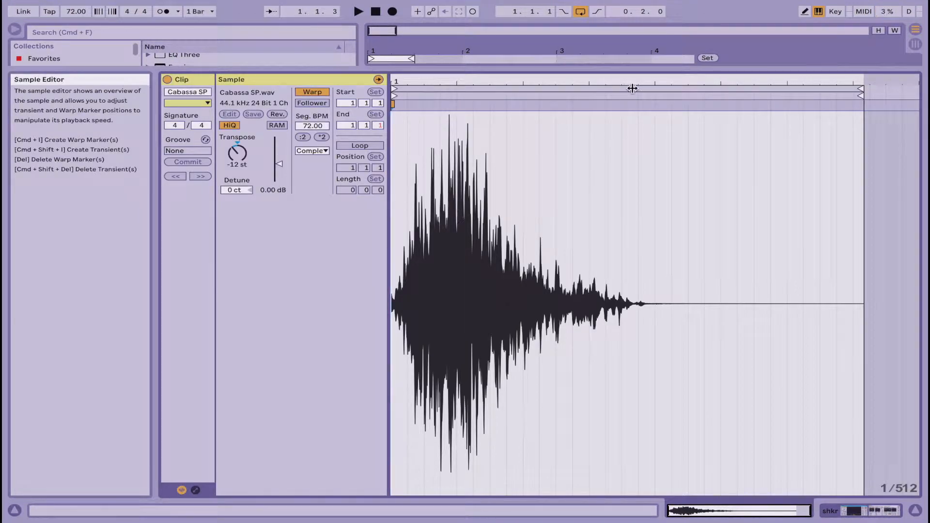
{"action": "double_click", "coordinate": [644, 103]}
{"action": "left_click_drag", "start_coordinate": [644, 104], "coordinate": [704, 103]}
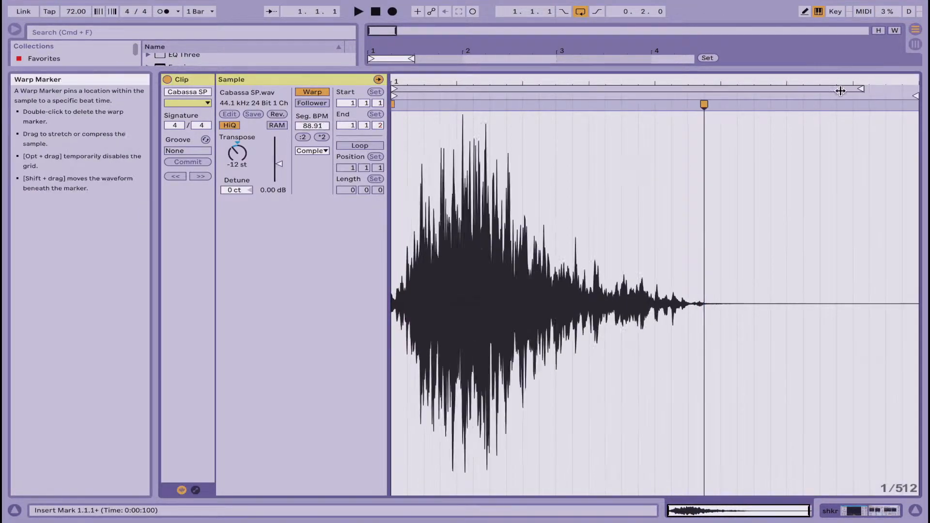
Play back the duplicated shkr track and insert an Overdrive between its Vocoder and Reverb.
{"action": "mouse_move", "coordinate": [840, 91]}
{"action": "left_mouse_down"}
{"action": "mouse_move", "coordinate": [867, 243]}
{"action": "mouse_move", "coordinate": [858, 475]}
{"action": "left_mouse_up"}
{"action": "key", "text": "space"}
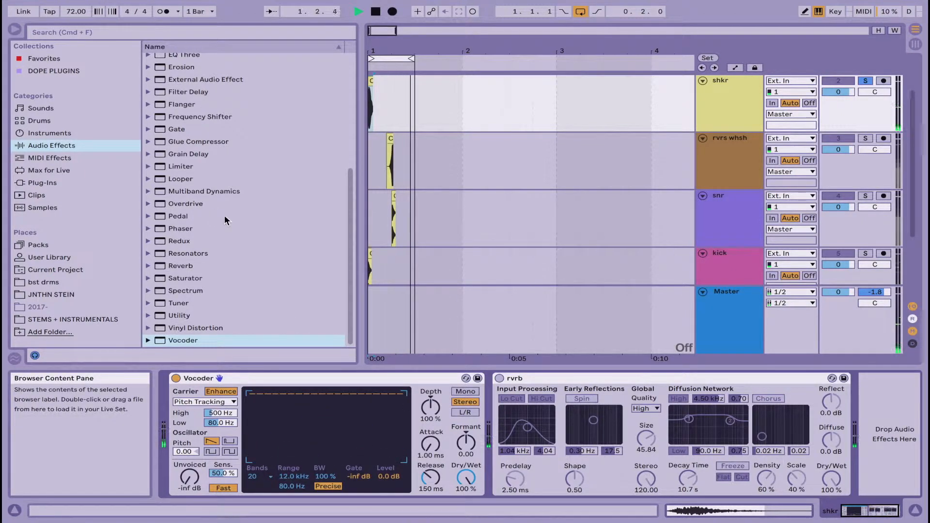
{"action": "left_click", "coordinate": [201, 204]}
{"action": "left_click_drag", "start_coordinate": [163, 208], "coordinate": [571, 383]}
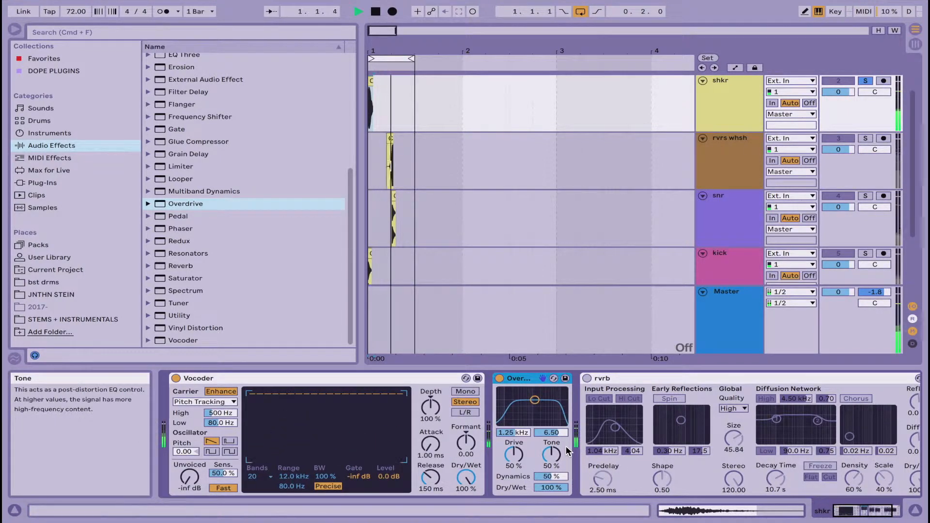
Add an EQ Eight to the duplicated shkr track and place it between the Overdrive and the Reverb.
{"action": "scroll", "coordinate": [566, 445], "scroll_direction": "right", "scroll_amount": 4}
{"action": "scroll", "coordinate": [566, 445], "scroll_direction": "left", "scroll_amount": 4}
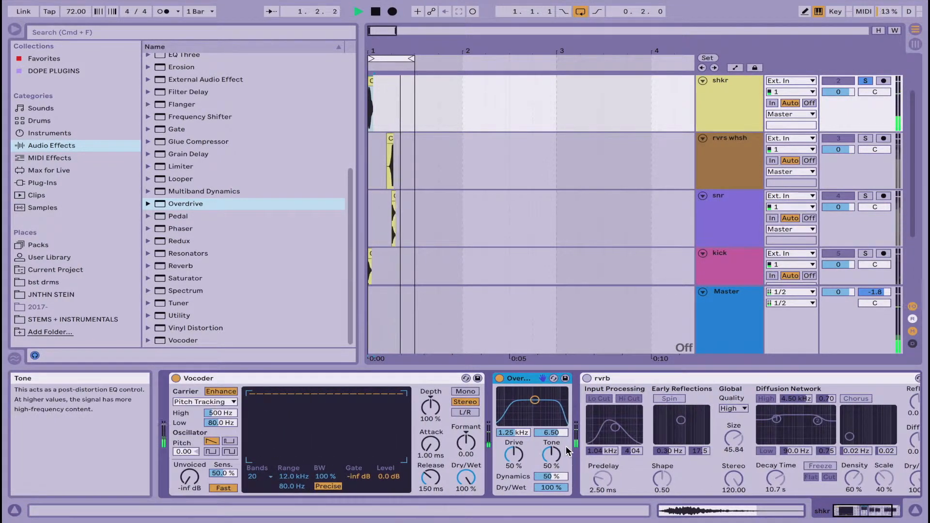
{"action": "scroll", "coordinate": [566, 445], "scroll_direction": "right", "scroll_amount": 4}
{"action": "scroll", "coordinate": [204, 288], "scroll_direction": "up", "scroll_amount": 3}
{"action": "left_click", "coordinate": [204, 288]}
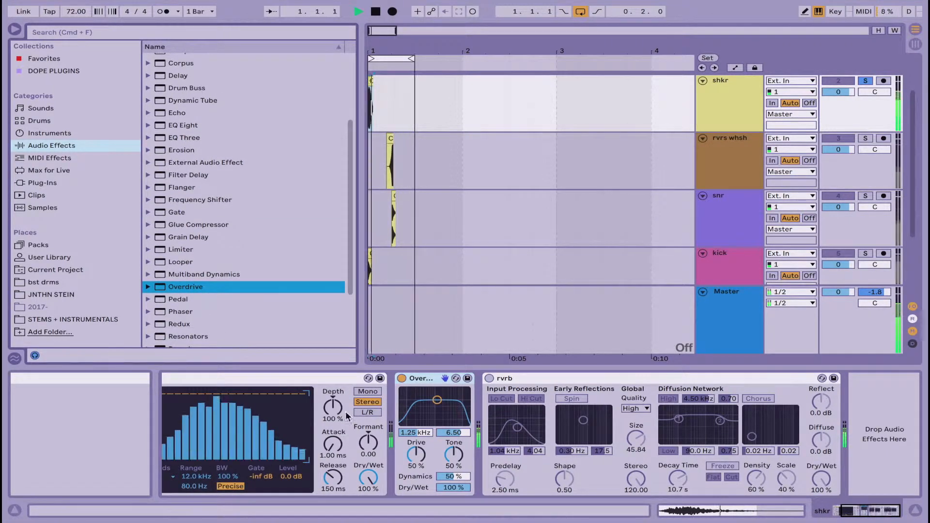
{"action": "left_click", "coordinate": [198, 127]}
{"action": "double_click", "coordinate": [196, 130]}
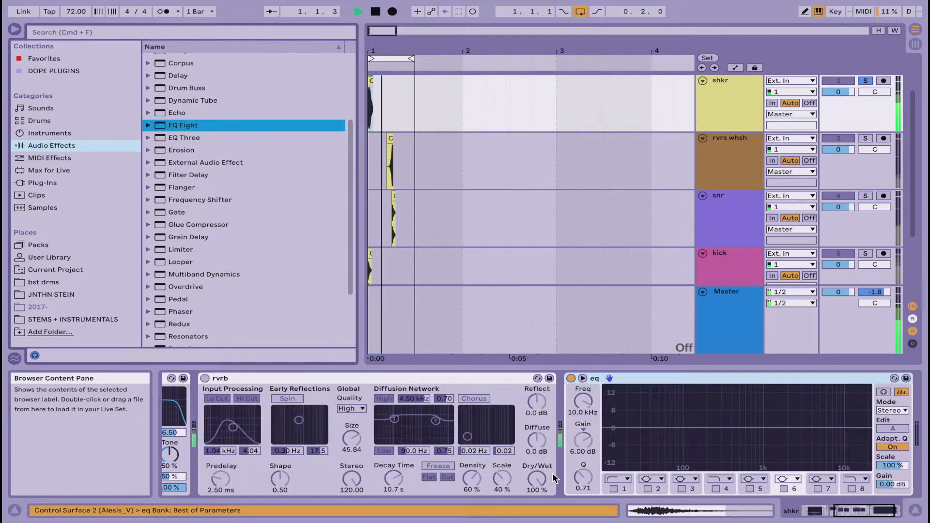
{"action": "left_click_drag", "start_coordinate": [636, 379], "coordinate": [317, 430]}
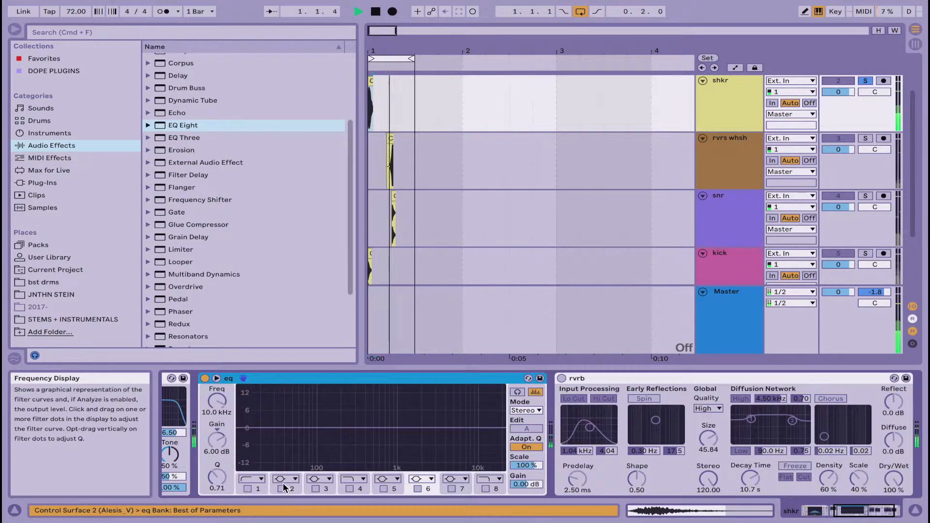
Turn on EQ band 1 as a low shelf and boost it to about 10.3 dB at about 94 Hz.
{"action": "left_click", "coordinate": [251, 480]}
{"action": "left_click", "coordinate": [252, 420]}
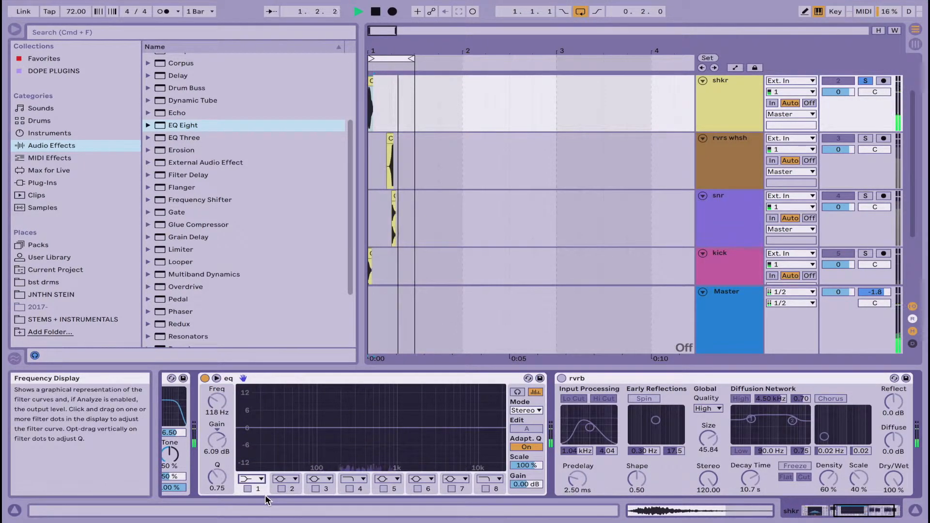
{"action": "left_click", "coordinate": [247, 489]}
{"action": "mouse_move", "coordinate": [324, 412]}
{"action": "left_mouse_down"}
{"action": "mouse_move", "coordinate": [305, 394]}
{"action": "mouse_move", "coordinate": [316, 401]}
{"action": "left_mouse_up"}
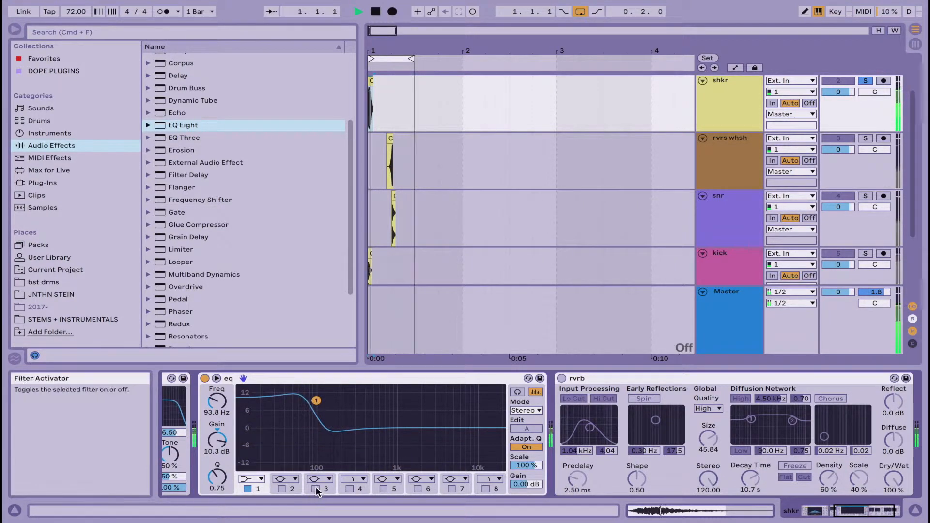
Raise EQ band 1 to about 13 dB at 138 Hz and try a band 3 cut of -6.57 dB at 1.09 kHz, leaving band 3 off.
{"action": "left_click", "coordinate": [316, 488]}
{"action": "left_click_drag", "start_coordinate": [367, 428], "coordinate": [379, 444]}
{"action": "left_click_drag", "start_coordinate": [316, 401], "coordinate": [329, 395]}
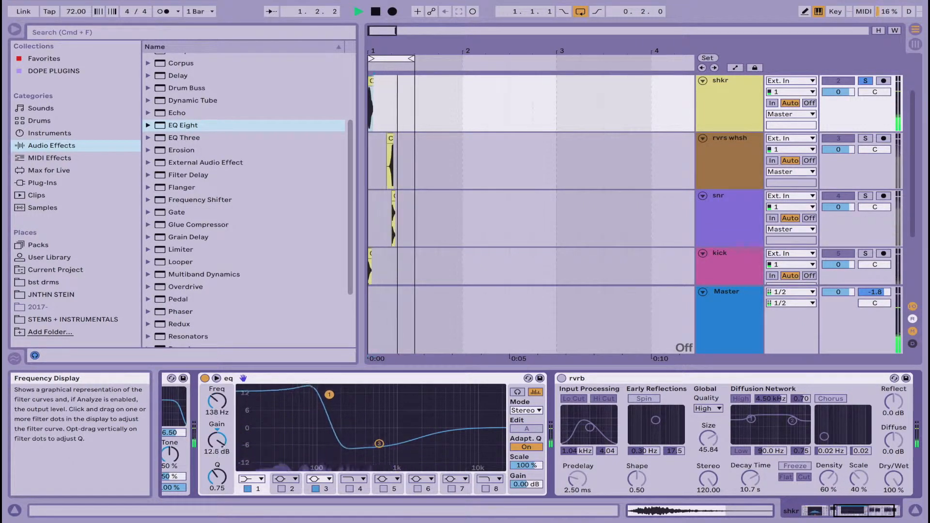
{"action": "left_click_drag", "start_coordinate": [379, 444], "coordinate": [400, 444]}
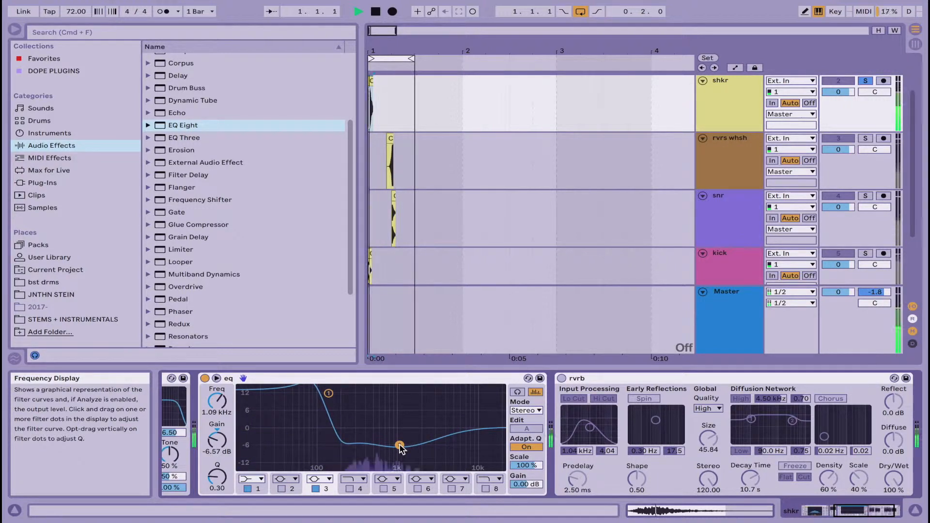
{"action": "left_click", "coordinate": [316, 489]}
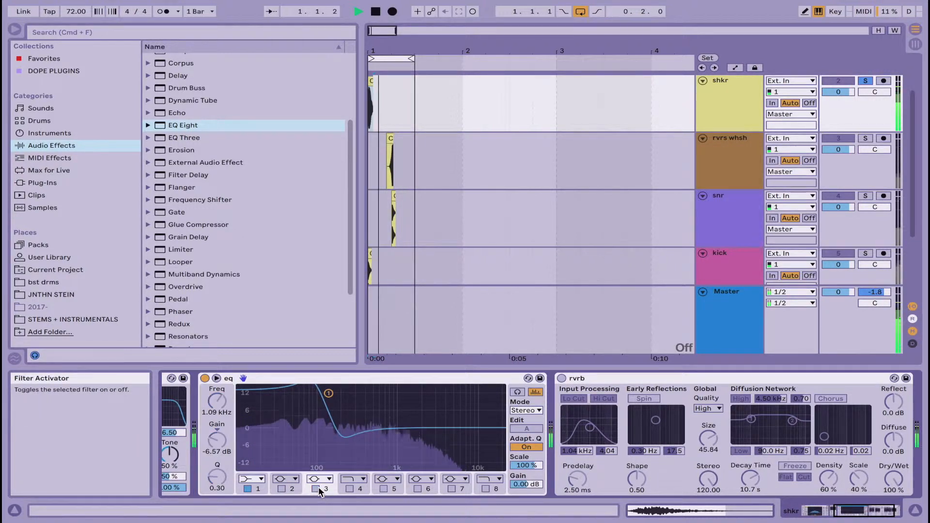
Reactivate the Reverb with a dry/wet of 8.7% and a decay time of 649 ms.
{"action": "left_click", "coordinate": [561, 379]}
{"action": "scroll", "coordinate": [564, 382], "scroll_direction": "right", "scroll_amount": 3}
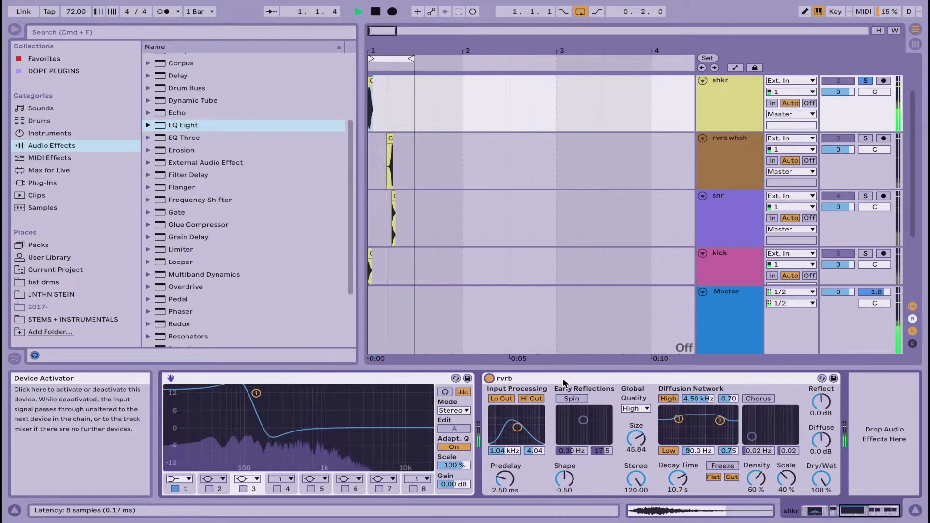
{"action": "left_click_drag", "start_coordinate": [821, 480], "coordinate": [821, 491]}
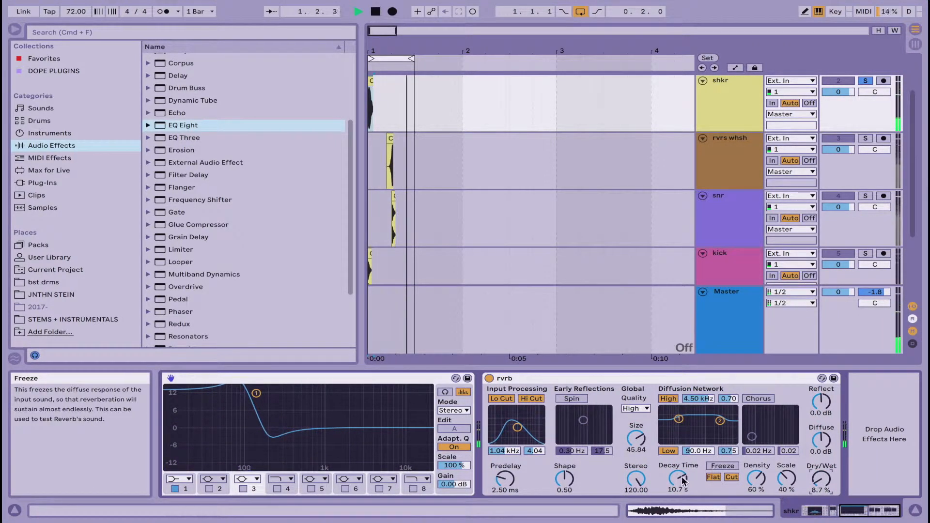
{"action": "left_click_drag", "start_coordinate": [678, 479], "coordinate": [679, 499]}
Add a Delay after the Reverb and deactivate the Reverb.
{"action": "scroll", "coordinate": [245, 254], "scroll_direction": "up", "scroll_amount": 5}
{"action": "scroll", "coordinate": [246, 254], "scroll_direction": "down", "scroll_amount": 8}
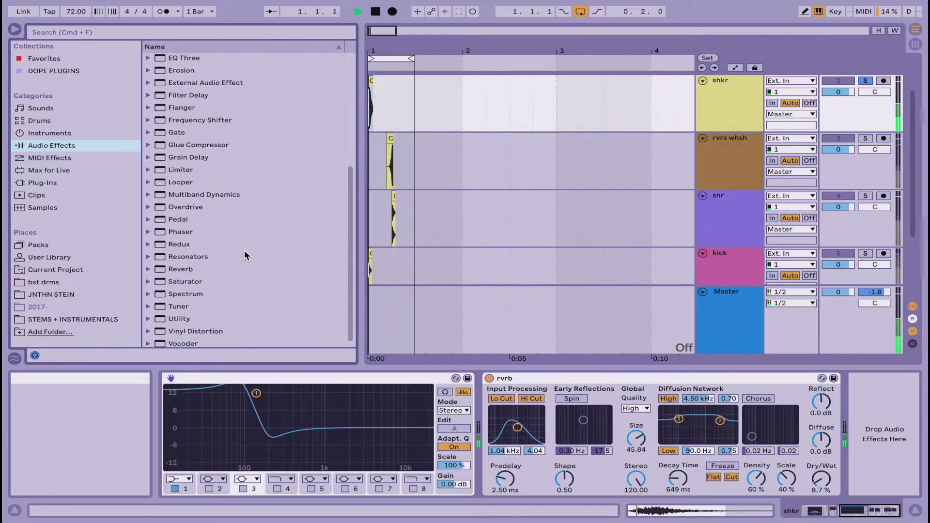
{"action": "scroll", "coordinate": [244, 254], "scroll_direction": "up", "scroll_amount": 1}
{"action": "scroll", "coordinate": [245, 255], "scroll_direction": "down", "scroll_amount": 1}
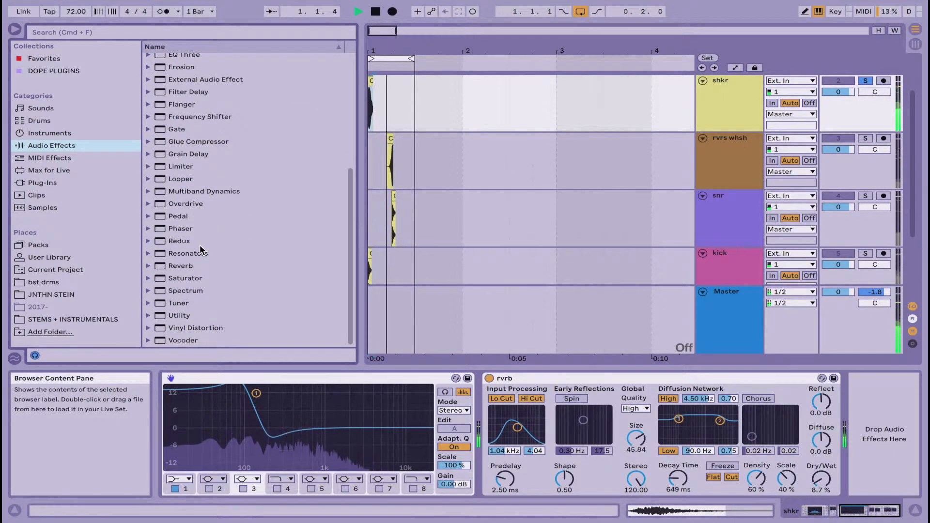
{"action": "scroll", "coordinate": [202, 242], "scroll_direction": "up", "scroll_amount": 5}
{"action": "scroll", "coordinate": [202, 252], "scroll_direction": "up", "scroll_amount": 3}
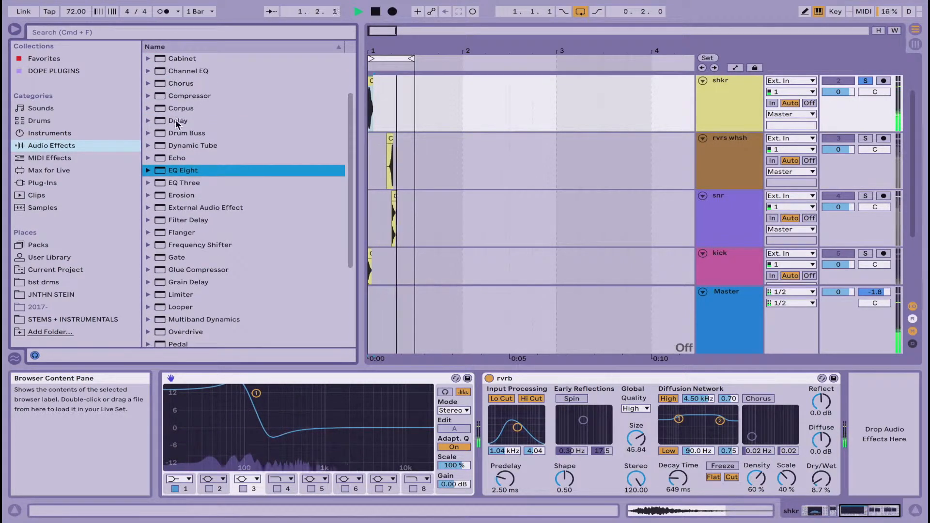
{"action": "double_click", "coordinate": [178, 121]}
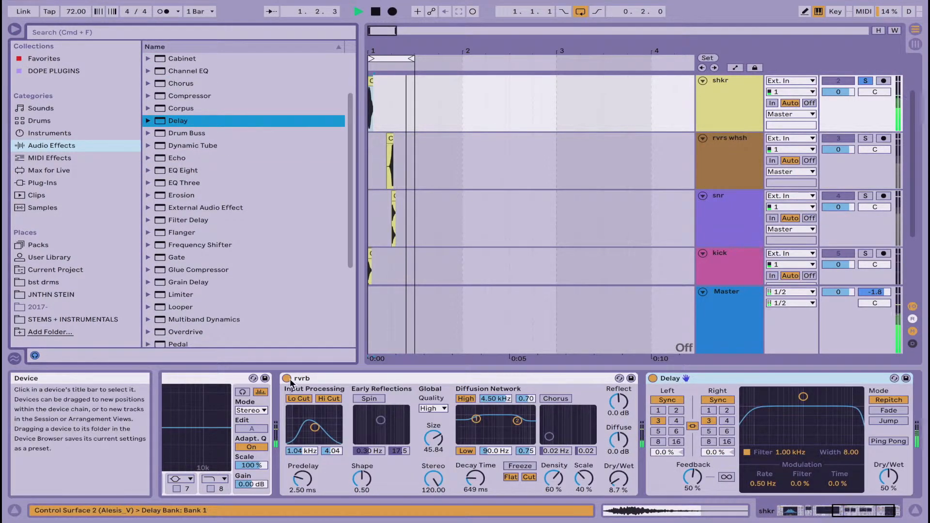
Set the Delay to unsynced 24.1 ms times with Ping Pong on, filter width 6.43, feedback 32% and dry/wet 30%.
{"action": "left_click", "coordinate": [668, 400]}
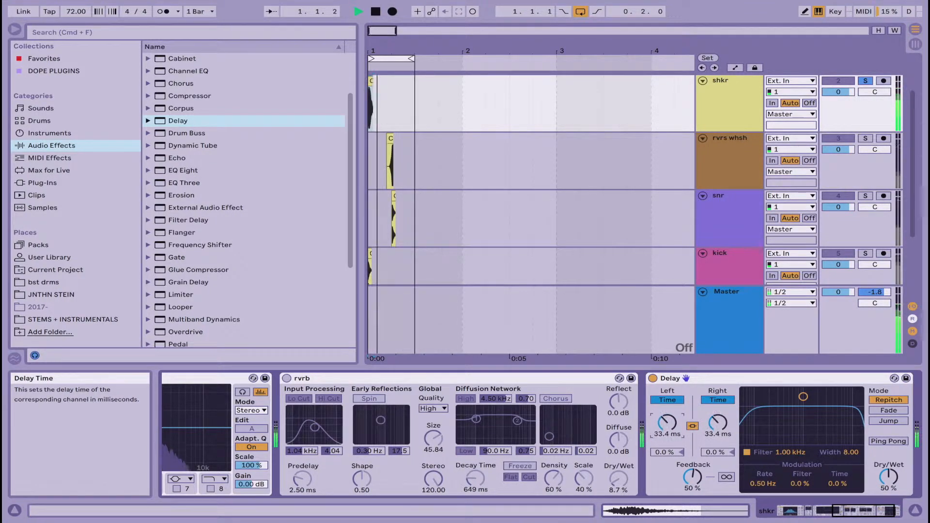
{"action": "scroll", "coordinate": [695, 435], "scroll_direction": "right", "scroll_amount": 3}
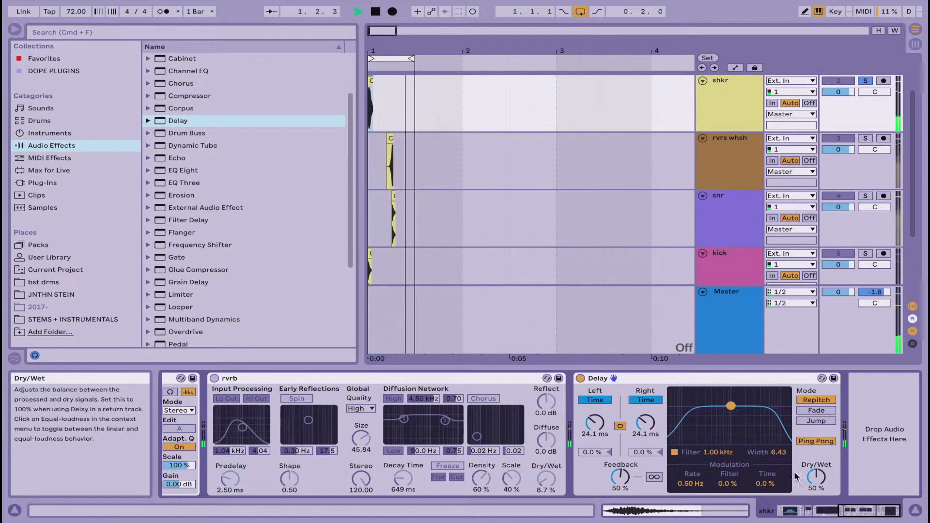
{"action": "left_click_drag", "start_coordinate": [620, 477], "coordinate": [621, 487]}
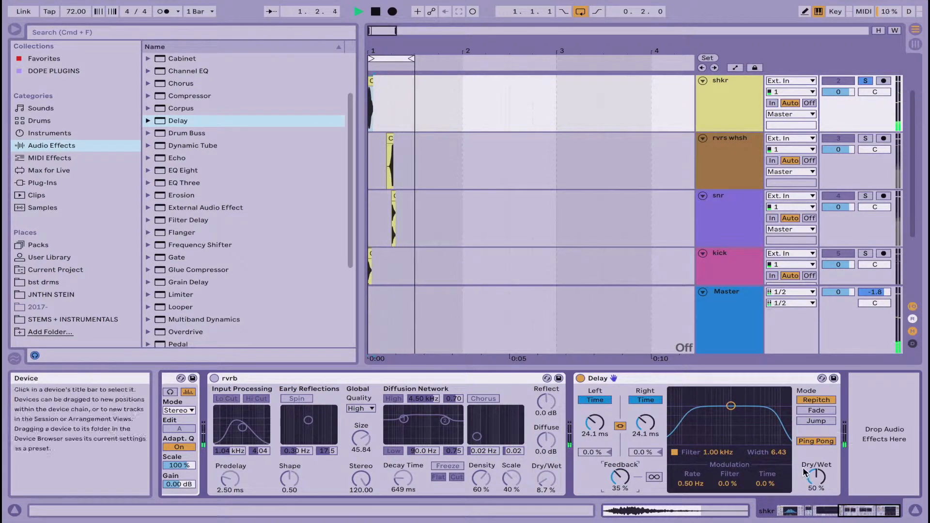
{"action": "mouse_move", "coordinate": [817, 477]}
{"action": "left_mouse_down"}
{"action": "mouse_move", "coordinate": [816, 486]}
{"action": "mouse_move", "coordinate": [805, 481]}
{"action": "left_mouse_up"}
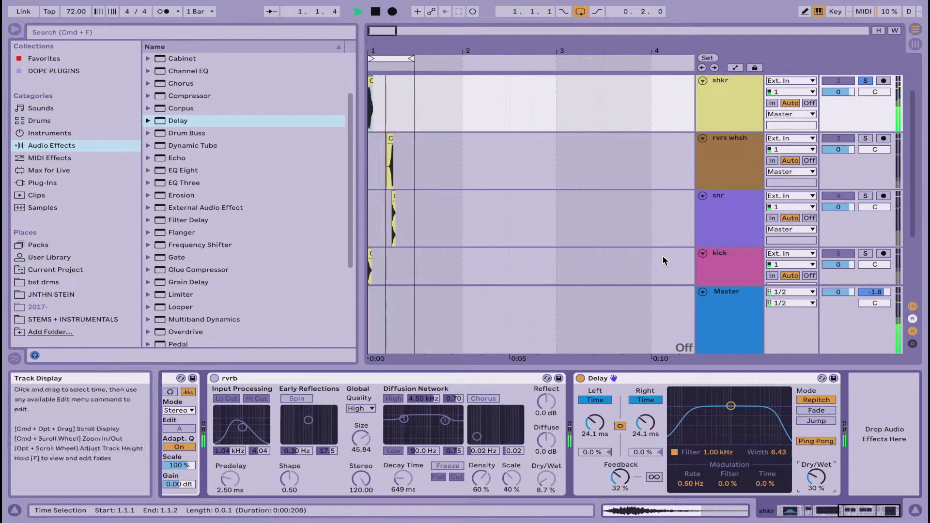
Rename the duplicated shkr track as blmp and turn off its solo.
{"action": "left_click", "coordinate": [718, 101]}
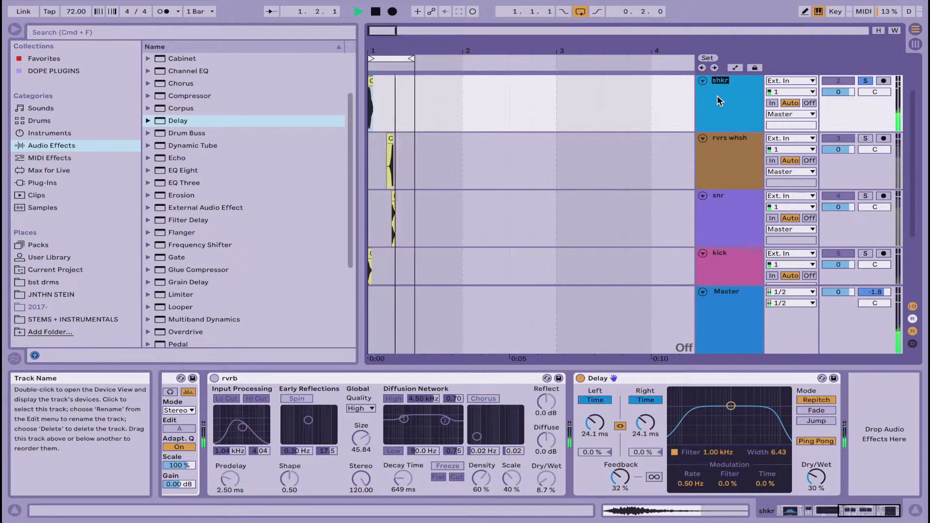
{"action": "left_click", "coordinate": [603, 115]}
{"action": "key", "text": "Up"}
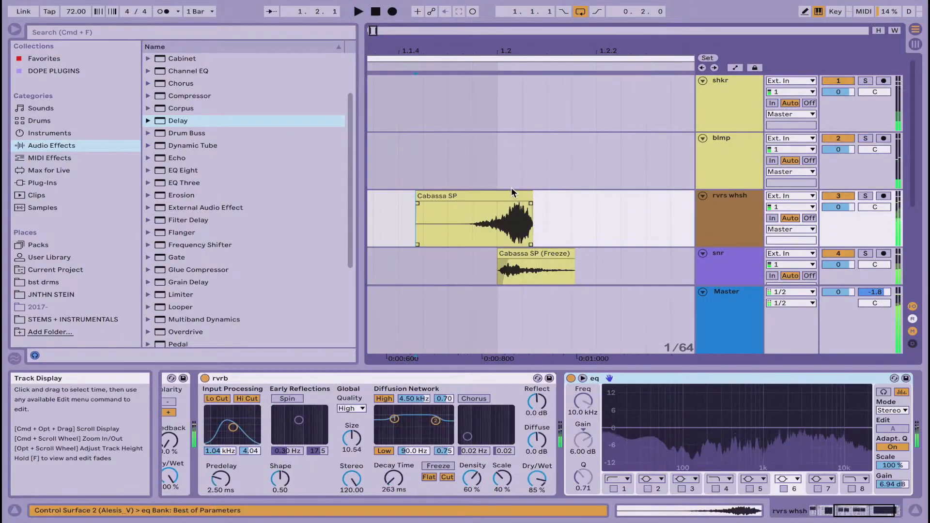
Move the clip on the rvrs whsh track slightly earlier so it ends just after 1.2, and play the arrangement back.
{"action": "left_click", "coordinate": [492, 196]}
{"action": "left_click_drag", "start_coordinate": [492, 196], "coordinate": [467, 196]}
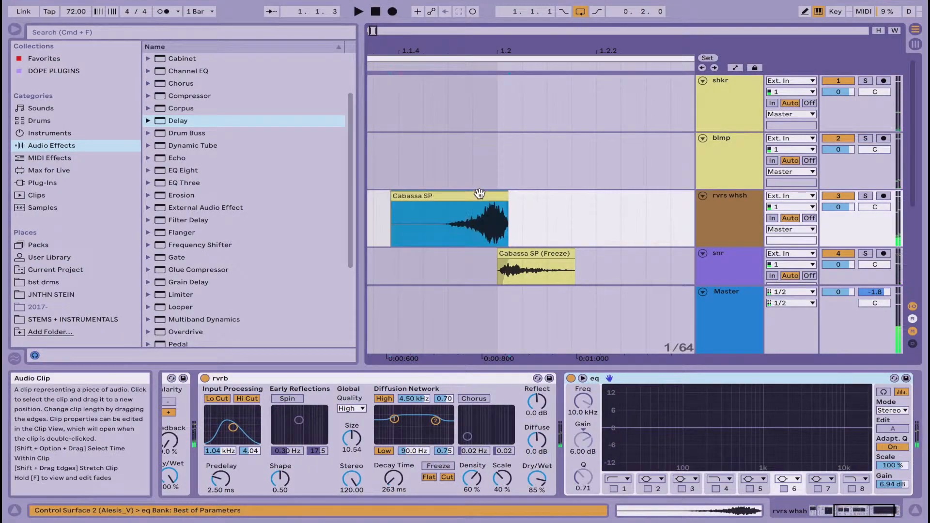
{"action": "key", "text": "space"}
{"action": "left_click", "coordinate": [523, 225]}
{"action": "scroll", "coordinate": [530, 225], "scroll_direction": "down", "scroll_amount": 10}
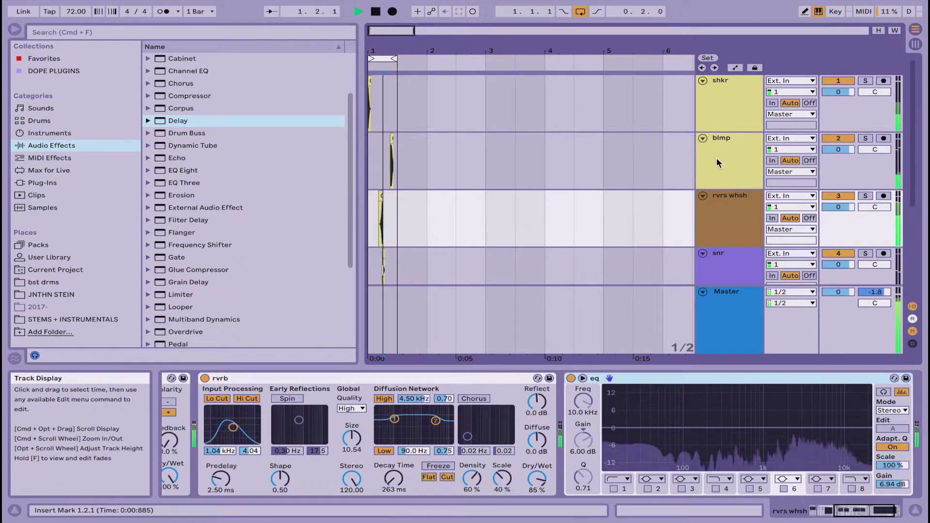
Change the blmp track's color to light green.
{"action": "left_click", "coordinate": [739, 153]}
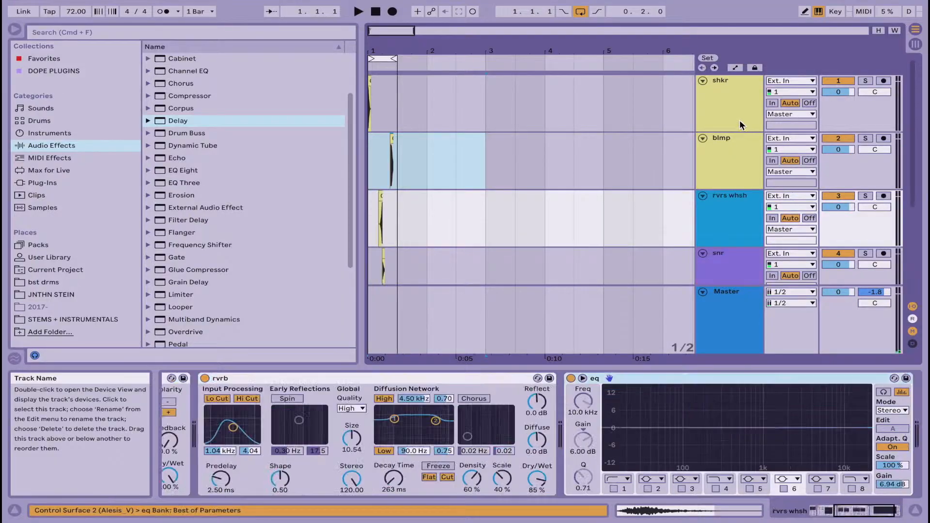
{"action": "left_click", "coordinate": [735, 114]}
{"action": "left_click", "coordinate": [730, 158]}
{"action": "right_click", "coordinate": [730, 158]}
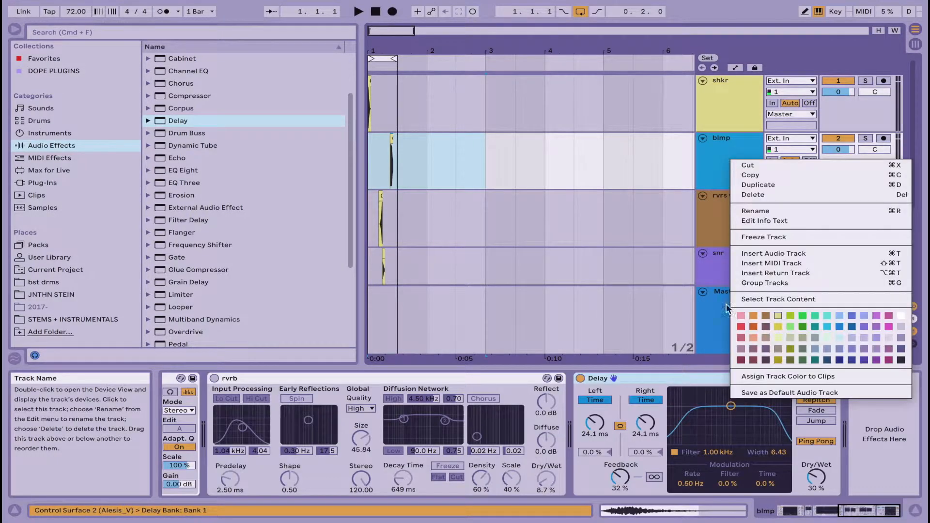
{"action": "left_click", "coordinate": [789, 327]}
Duplicate the blmp track and deactivate the Overdrive and EQ on the copy.
{"action": "left_click", "coordinate": [736, 107]}
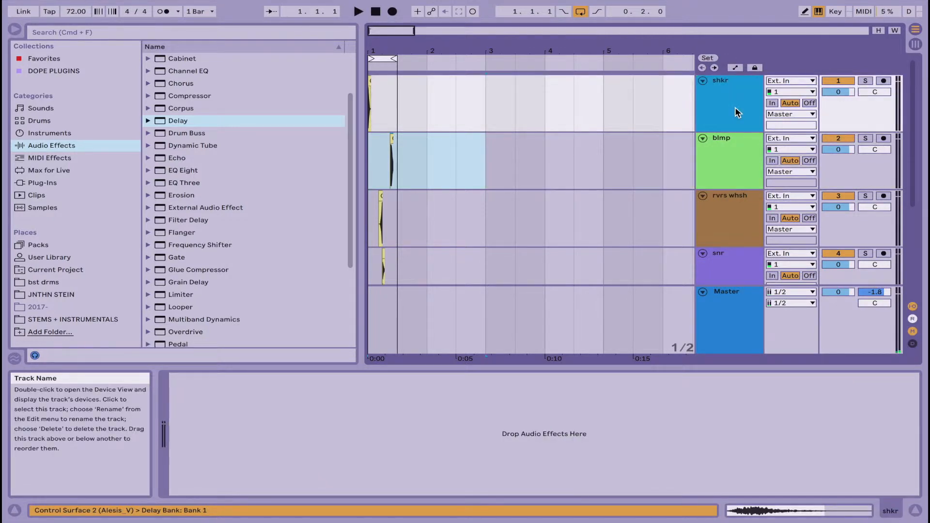
{"action": "key", "text": "super+d"}
{"action": "left_click", "coordinate": [418, 164]}
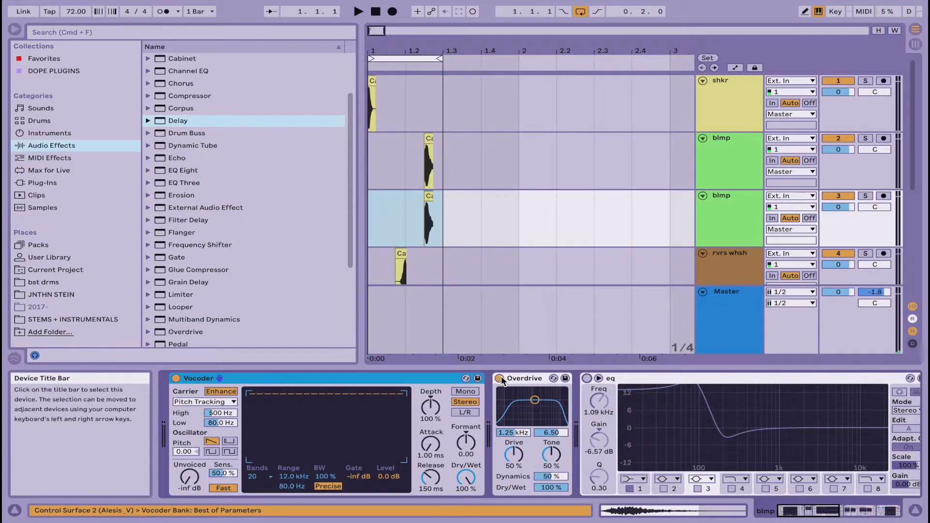
{"action": "left_click", "coordinate": [501, 377]}
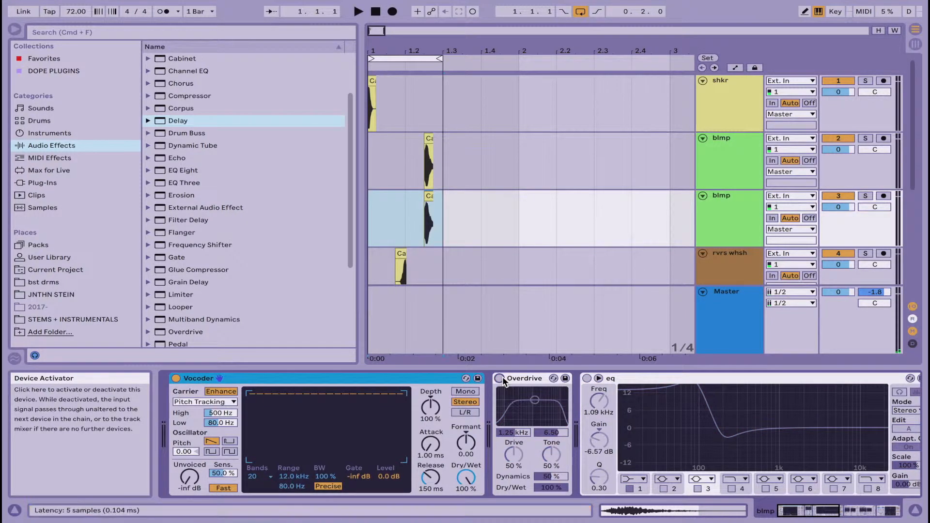
Activate the blmp copy's Reverb with 100% dry/wet and a 14.1 s decay time, and audition the track soloed.
{"action": "scroll", "coordinate": [502, 377], "scroll_direction": "right", "scroll_amount": 12}
{"action": "left_click", "coordinate": [213, 378]}
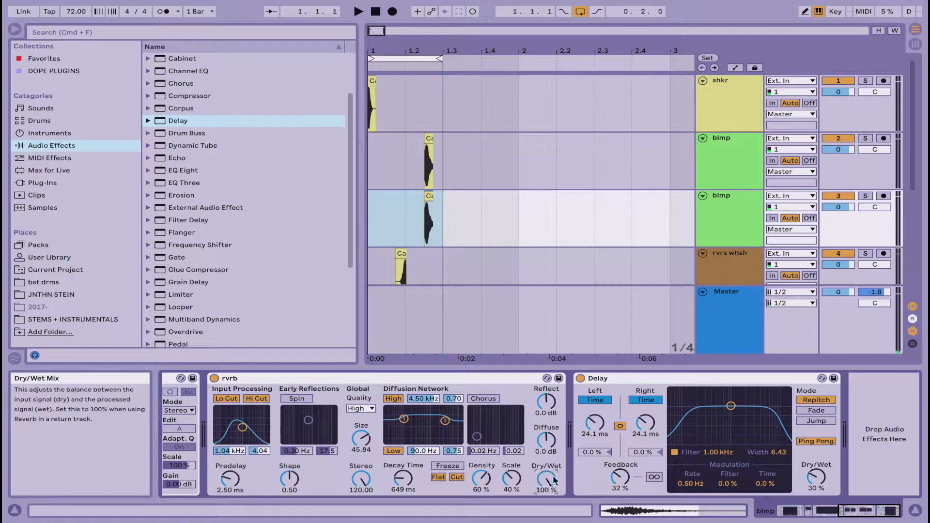
{"action": "left_click_drag", "start_coordinate": [403, 478], "coordinate": [403, 463]}
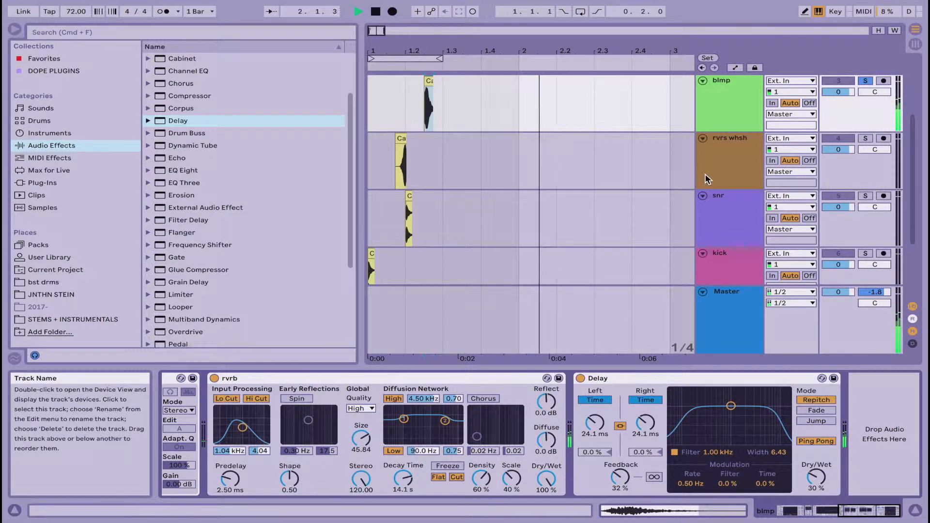
{"action": "key", "text": "space"}
Try inserting a new audio track below the blmp copy, and select the blmp copy again.
{"action": "left_click", "coordinate": [727, 117]}
{"action": "key", "text": "super+t"}
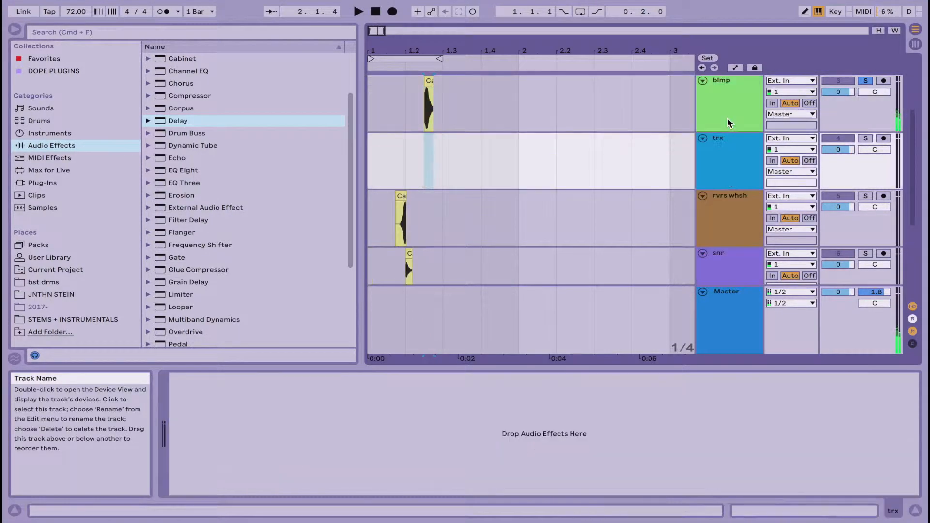
{"action": "left_click", "coordinate": [740, 106]}
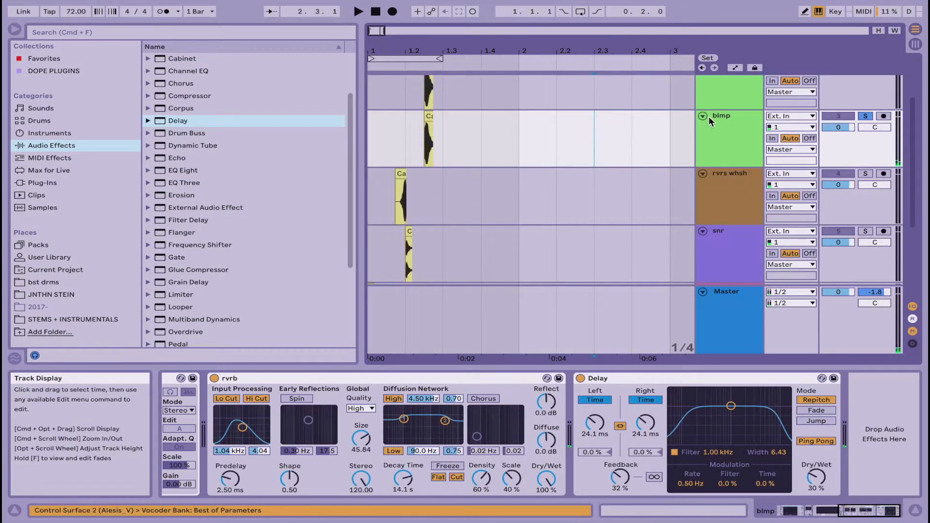
{"action": "left_click", "coordinate": [726, 129]}
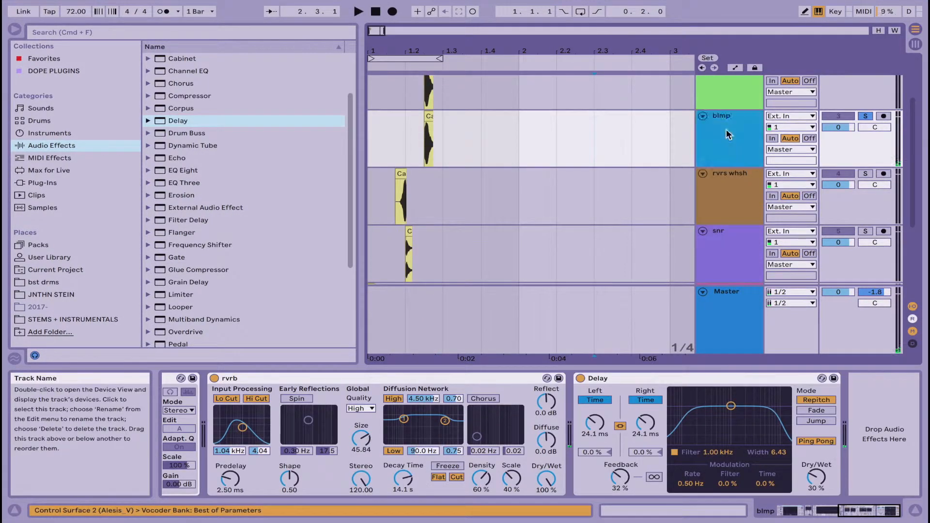
Freeze and flatten the blmp copy track to render its reverb into audio.
{"action": "scroll", "coordinate": [726, 128], "scroll_direction": "up", "scroll_amount": 3}
{"action": "scroll", "coordinate": [726, 129], "scroll_direction": "up", "scroll_amount": 1}
{"action": "right_click", "coordinate": [732, 202]}
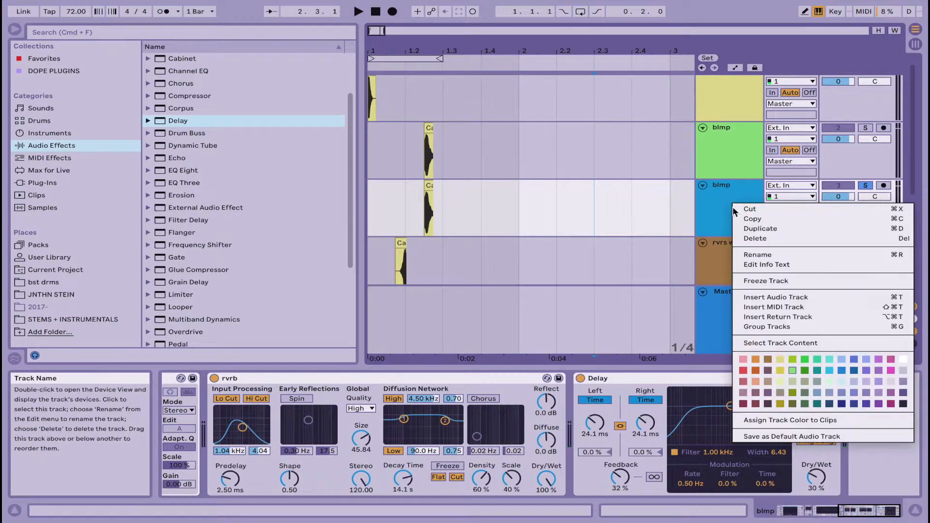
{"action": "left_click", "coordinate": [773, 278]}
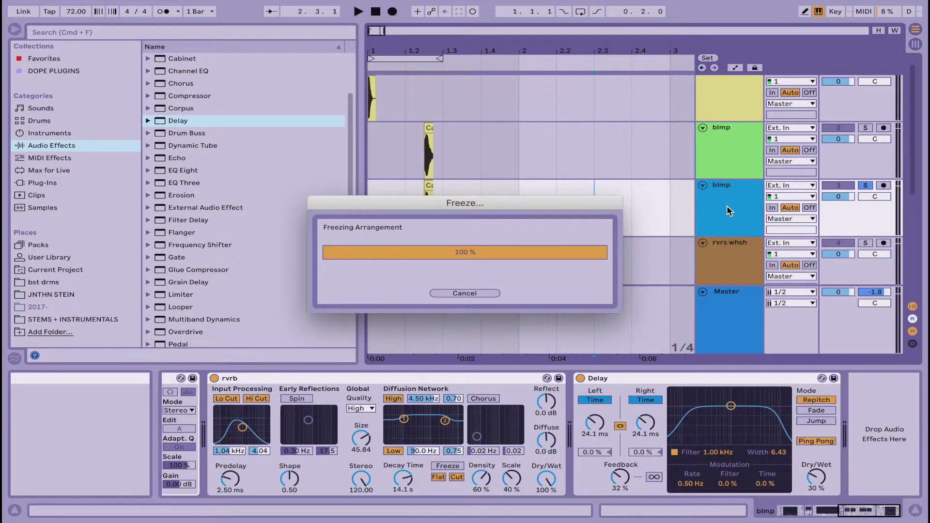
{"action": "right_click", "coordinate": [732, 208]}
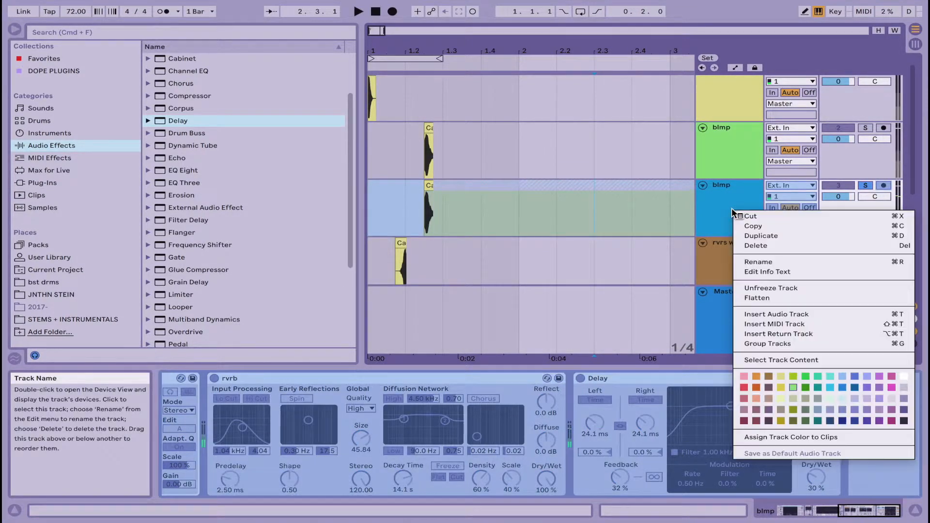
{"action": "left_click", "coordinate": [758, 295]}
{"action": "scroll", "coordinate": [514, 243], "scroll_direction": "down", "scroll_amount": 2}
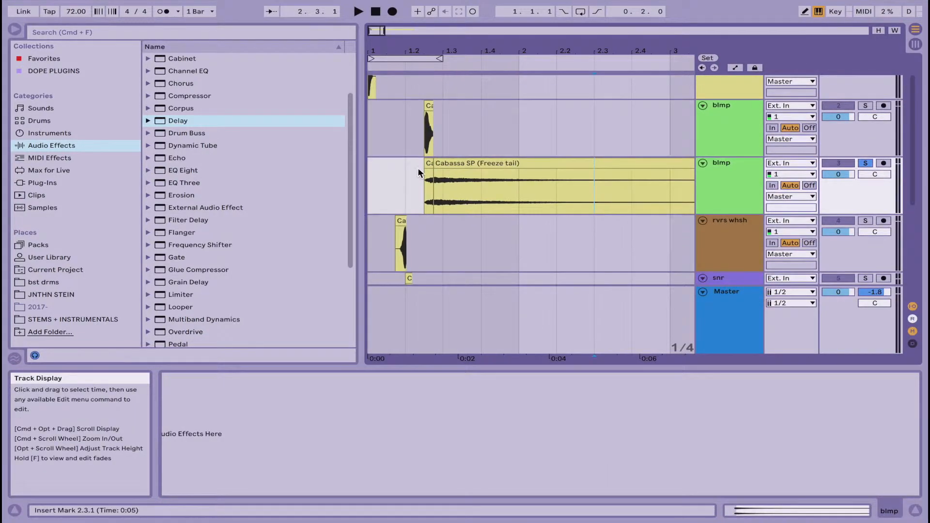
Extend the flattened freeze-tail clip back to start at 1.2.3 and move it to 1.1.1.
{"action": "left_click", "coordinate": [439, 168]}
{"action": "scroll", "coordinate": [582, 194], "scroll_direction": "down", "scroll_amount": 2}
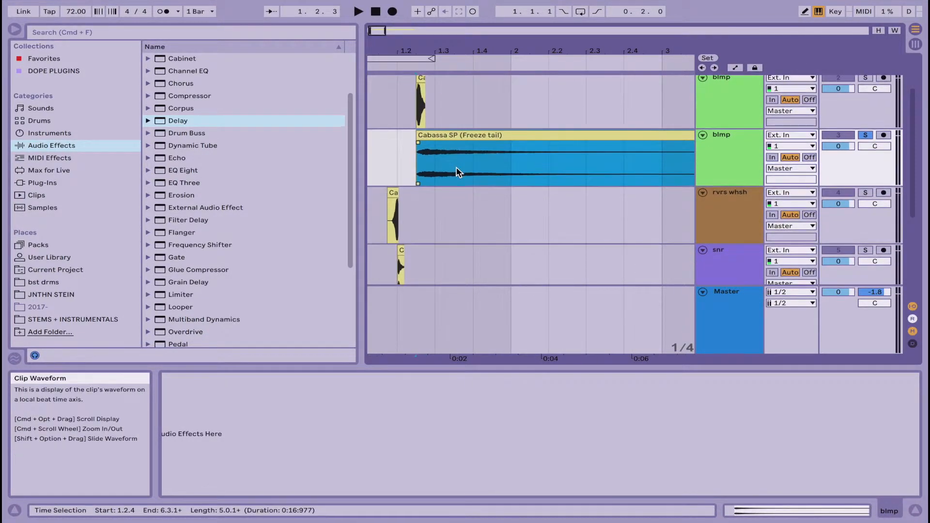
{"action": "left_click", "coordinate": [757, 149]}
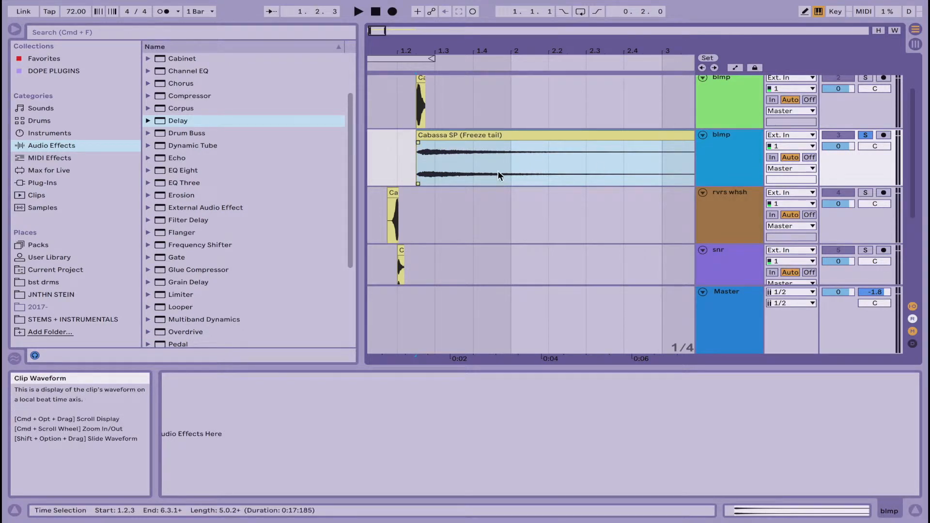
{"action": "left_click_drag", "start_coordinate": [486, 139], "coordinate": [415, 142]}
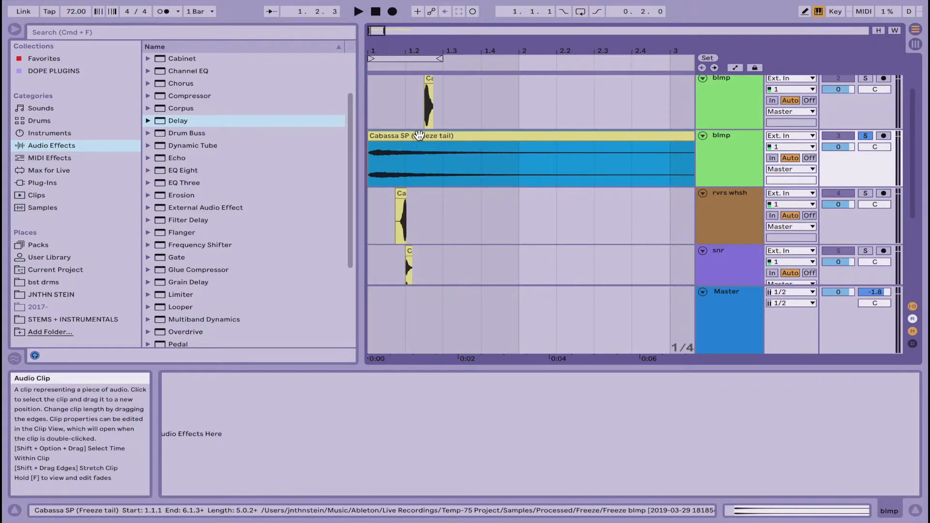
Reverse the freeze-tail clip, cut off its quiet beginning and place the remaining part at 1.1.1 for playback.
{"action": "key", "text": "r"}
{"action": "left_click", "coordinate": [525, 165]}
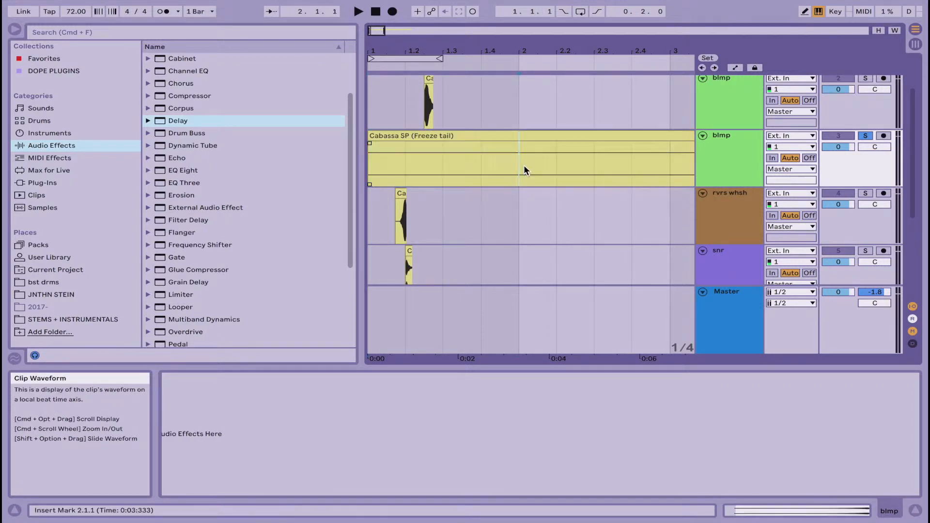
{"action": "key", "text": "minus"}
{"action": "key", "text": "minus"}
{"action": "key", "text": "minus"}
{"action": "mouse_move", "coordinate": [372, 139]}
{"action": "left_mouse_down"}
{"action": "mouse_move", "coordinate": [442, 138]}
{"action": "mouse_move", "coordinate": [385, 138]}
{"action": "left_mouse_up"}
{"action": "left_click", "coordinate": [392, 138]}
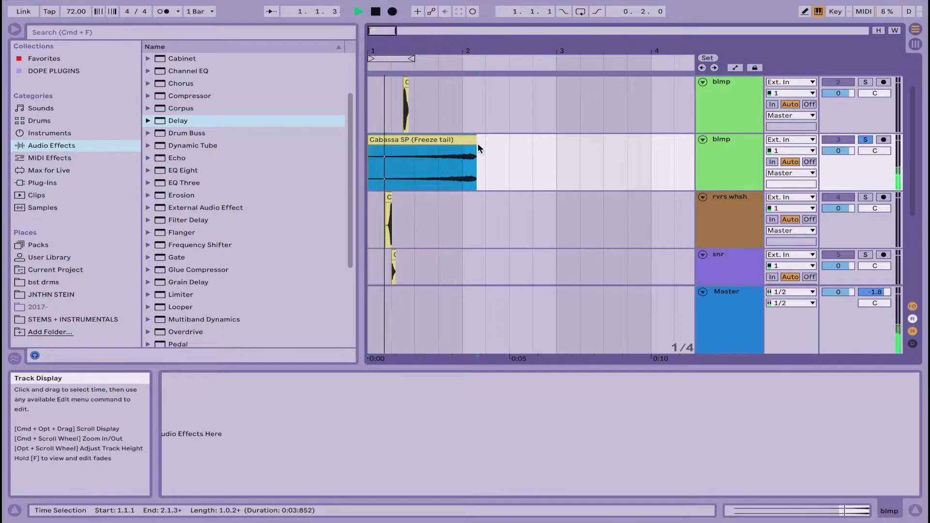
Fit the reversed freeze-tail clip to exactly one bar from 1.1.1 to 2.1.1 and loop that range.
{"action": "left_click", "coordinate": [468, 175]}
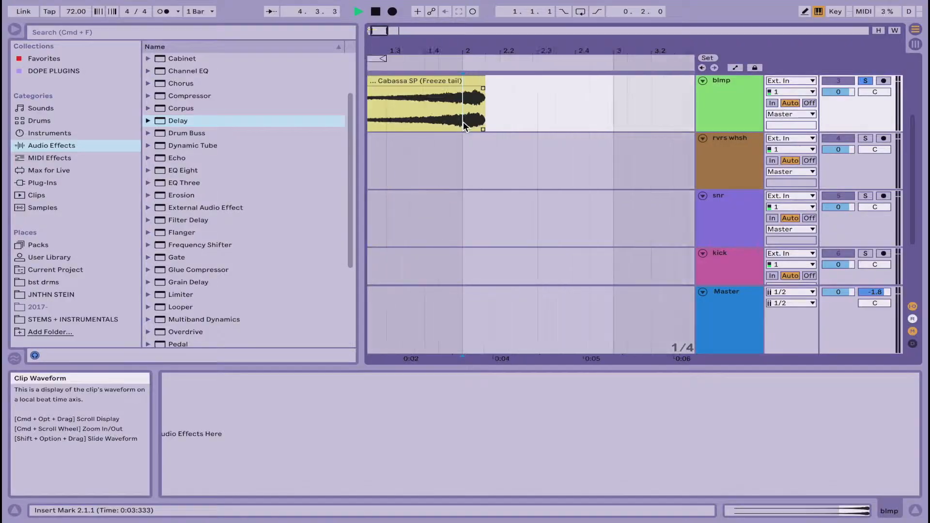
{"action": "scroll", "coordinate": [463, 121], "scroll_direction": "up", "scroll_amount": 3}
{"action": "left_click", "coordinate": [552, 81]}
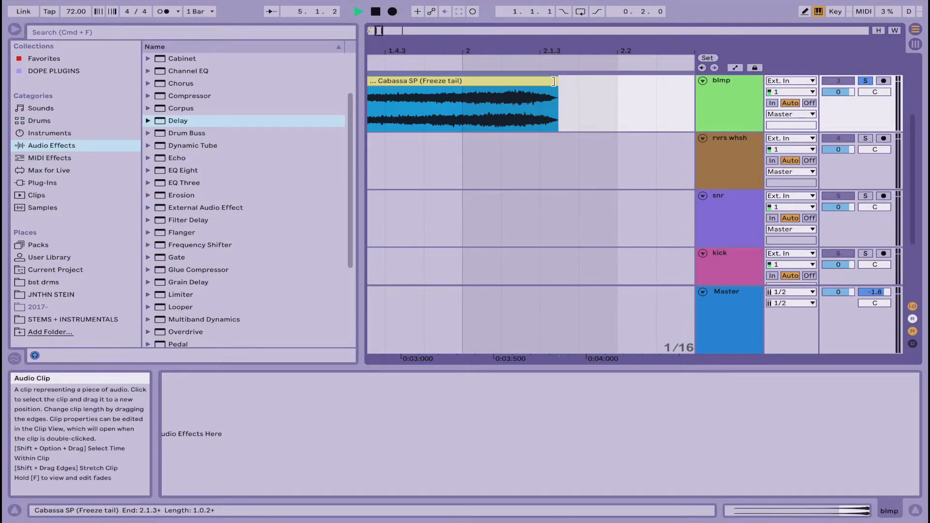
{"action": "key", "text": "super+1"}
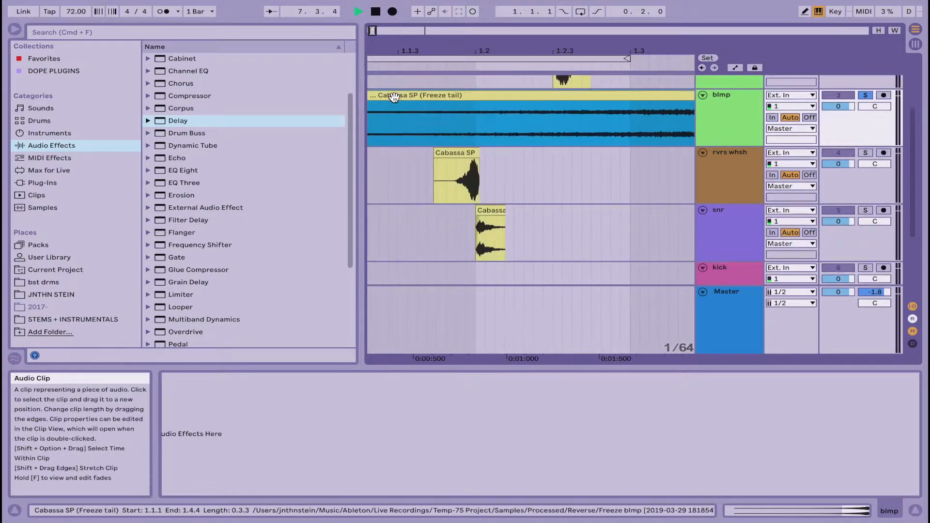
{"action": "scroll", "coordinate": [529, 111], "scroll_direction": "right", "scroll_amount": 3}
{"action": "scroll", "coordinate": [530, 110], "scroll_direction": "right", "scroll_amount": 5}
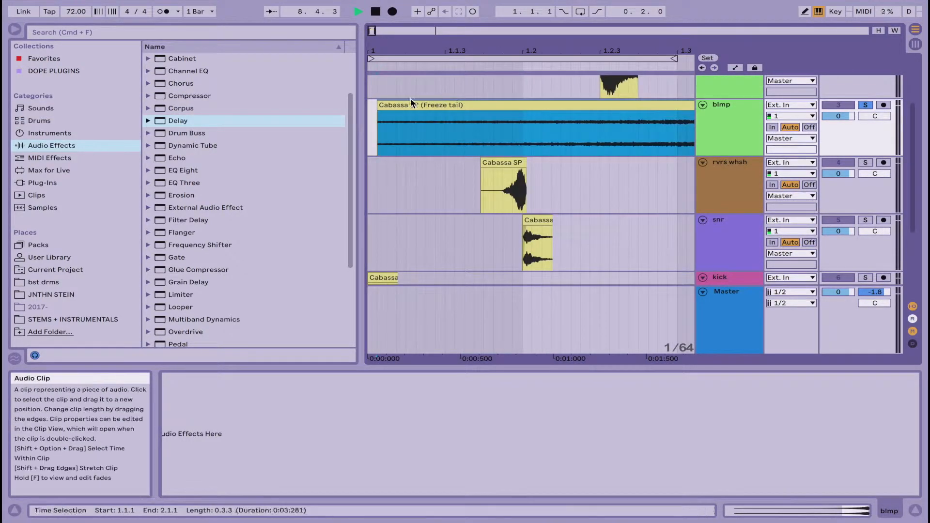
{"action": "scroll", "coordinate": [444, 103], "scroll_direction": "right", "scroll_amount": 6}
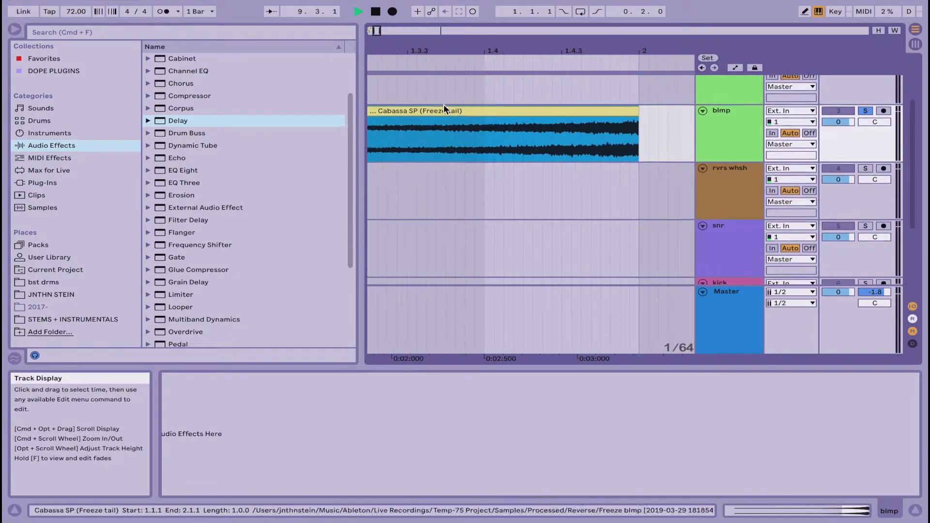
{"action": "key", "text": "super+l"}
{"action": "key", "text": "space"}
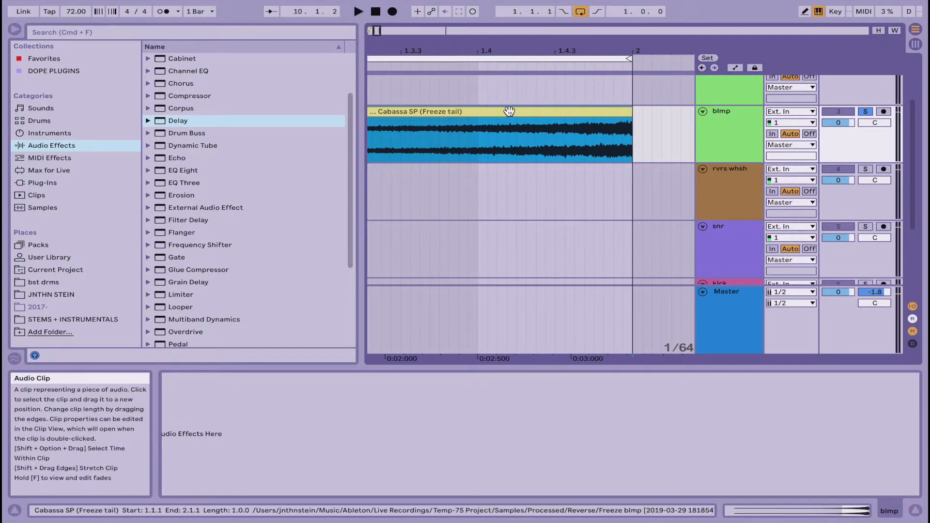
Show the reversed clip's transposition envelope and draw a downward ramp from 0 to about -13 semitones at the clip's end.
{"action": "double_click", "coordinate": [510, 112]}
{"action": "scroll", "coordinate": [580, 232], "scroll_direction": "left", "scroll_amount": 3}
{"action": "scroll", "coordinate": [579, 234], "scroll_direction": "right", "scroll_amount": 3}
{"action": "scroll", "coordinate": [578, 234], "scroll_direction": "right", "scroll_amount": 3}
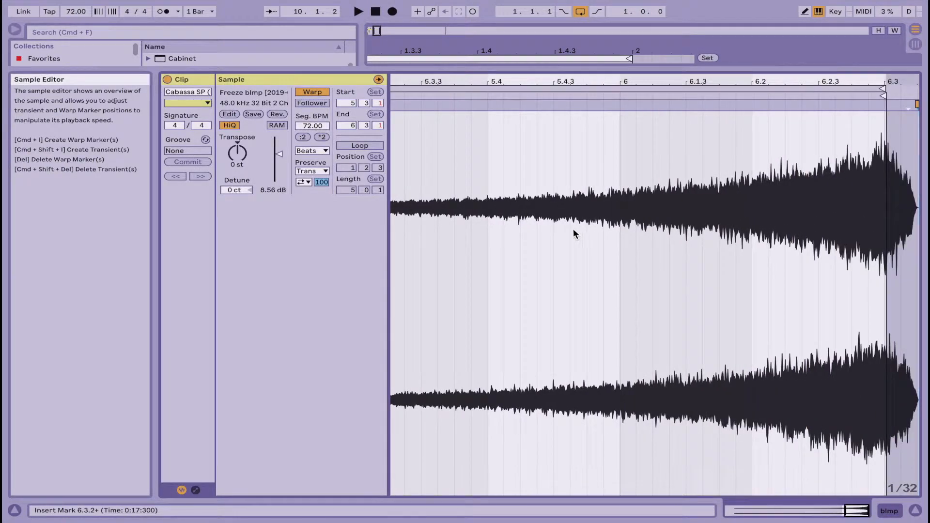
{"action": "left_click", "coordinate": [196, 490]}
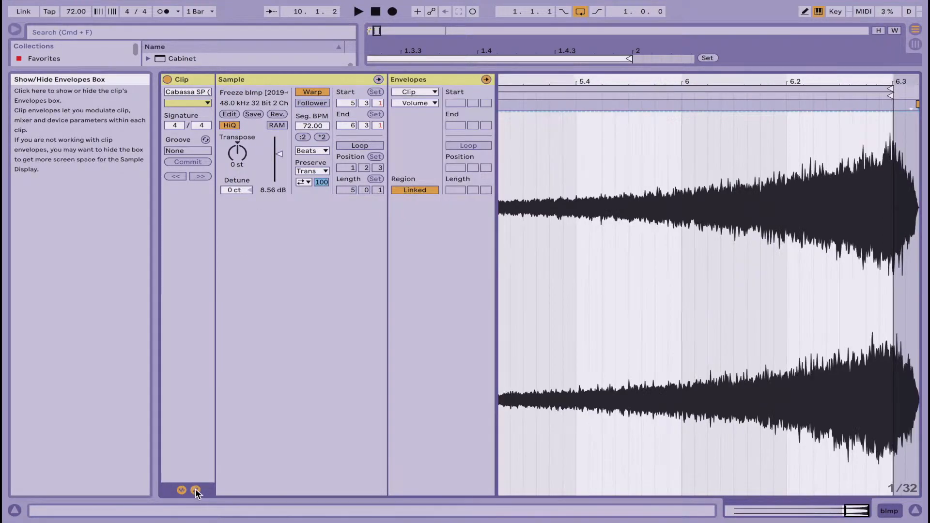
{"action": "left_click", "coordinate": [425, 93]}
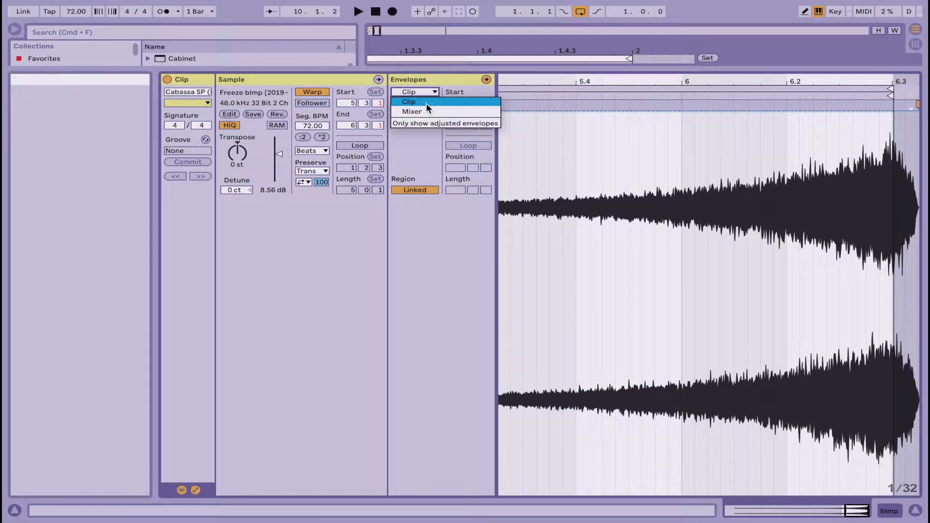
{"action": "left_click", "coordinate": [429, 100]}
{"action": "left_click", "coordinate": [428, 102]}
{"action": "left_click", "coordinate": [431, 121]}
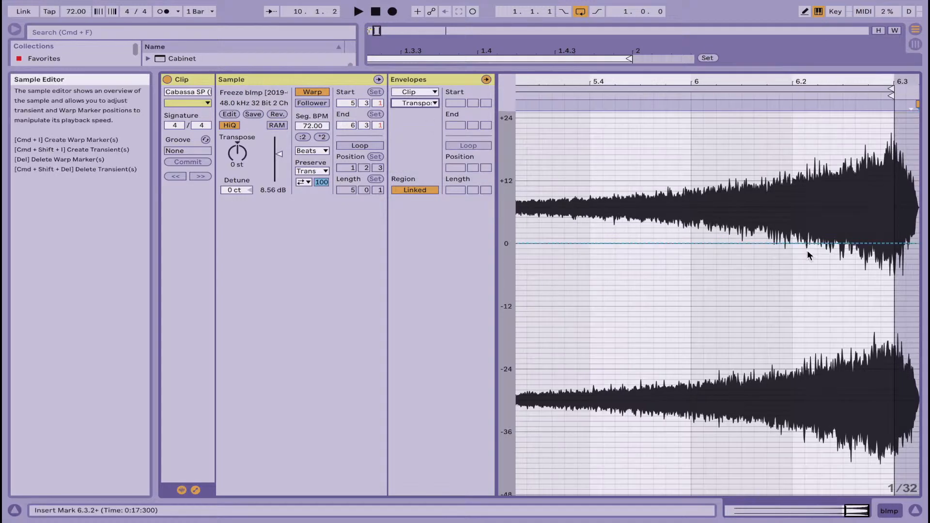
{"action": "left_click", "coordinate": [856, 243]}
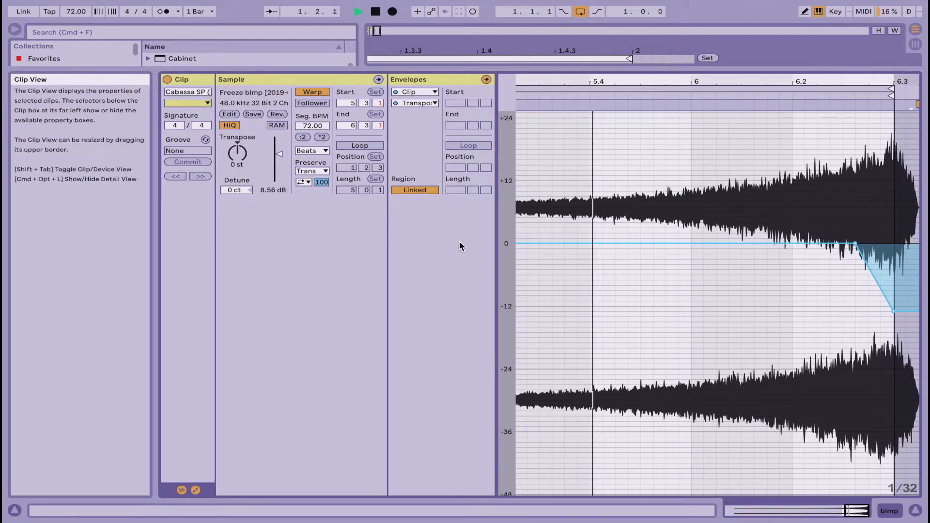
Set the reversed clip's warp mode to Complex and audition the pitch drop.
{"action": "left_click", "coordinate": [319, 155]}
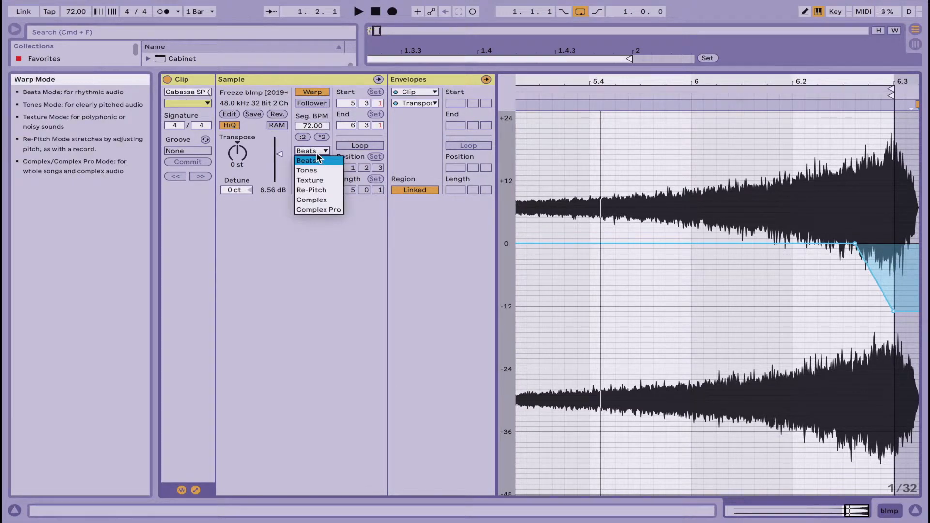
{"action": "left_click", "coordinate": [321, 199]}
{"action": "key", "text": "space"}
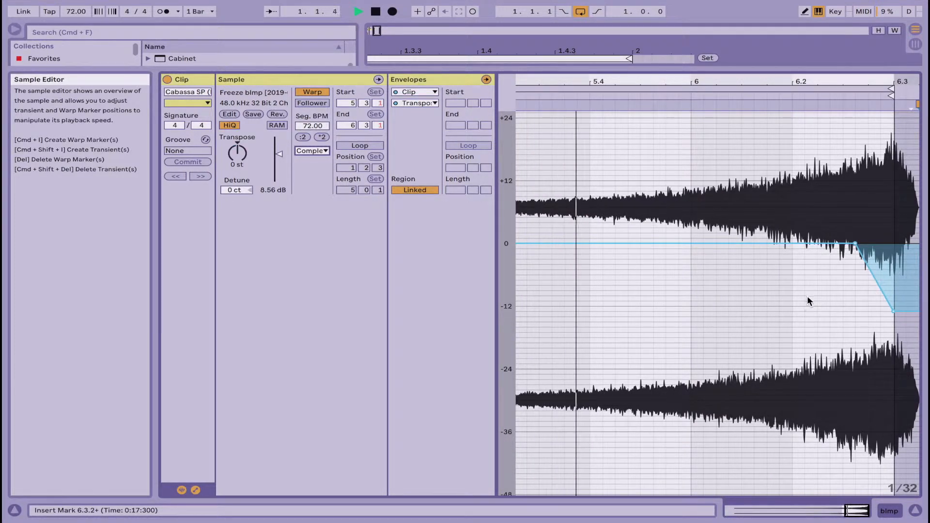
{"action": "key", "text": "space"}
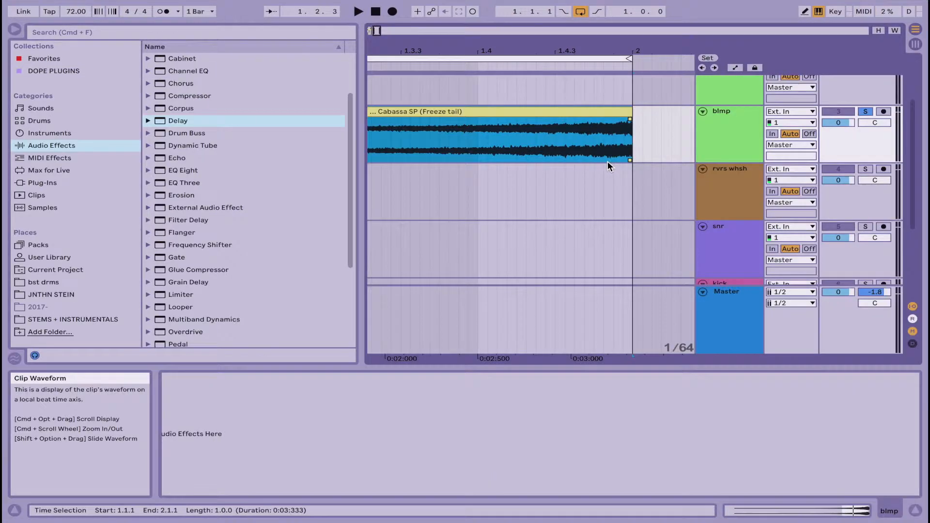
Rename the blmp copy track as whooosh and duplicate it.
{"action": "scroll", "coordinate": [606, 161], "scroll_direction": "down", "scroll_amount": 5}
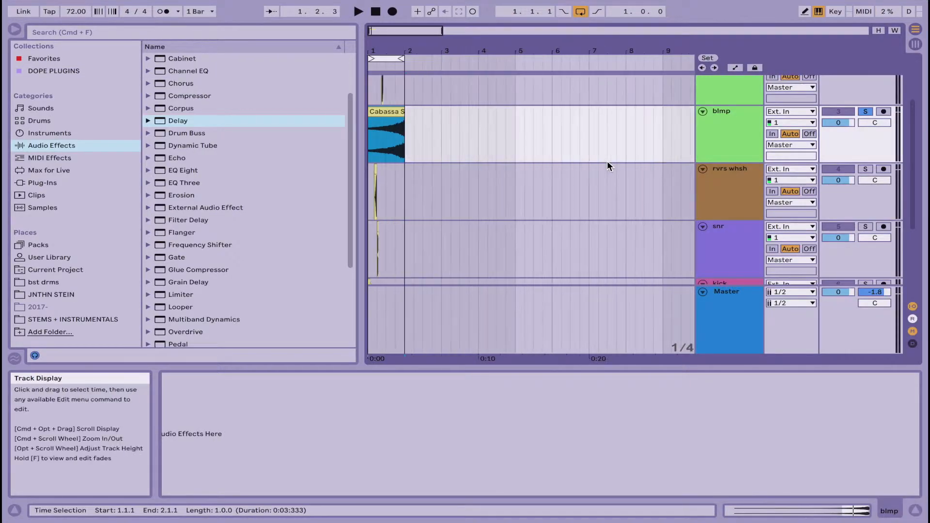
{"action": "left_click", "coordinate": [709, 144]}
{"action": "key", "text": "super+r"}
{"action": "type", "text": "wh"}
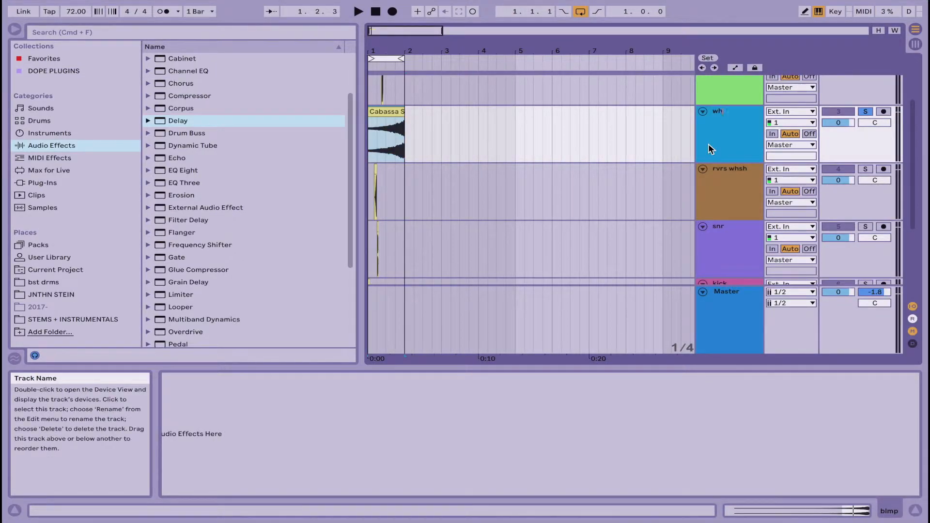
{"action": "type", "text": "oosh"}
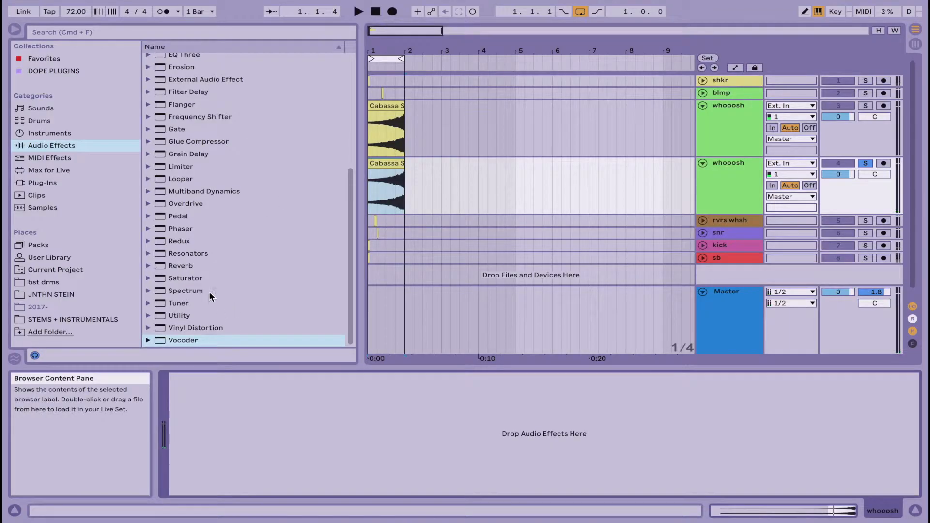
Add the Resonators effect to the duplicated whooosh track and play the loop.
{"action": "left_click", "coordinate": [185, 255]}
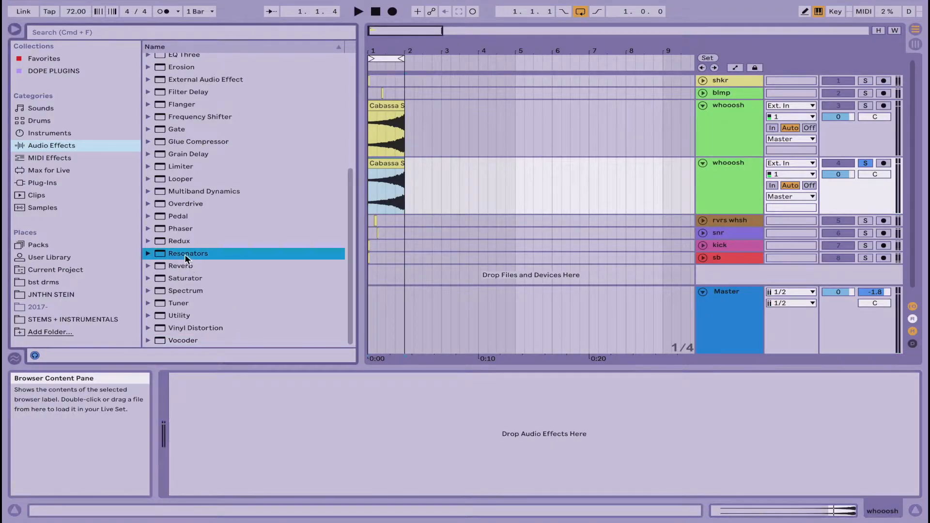
{"action": "double_click", "coordinate": [160, 254]}
{"action": "left_click", "coordinate": [388, 168]}
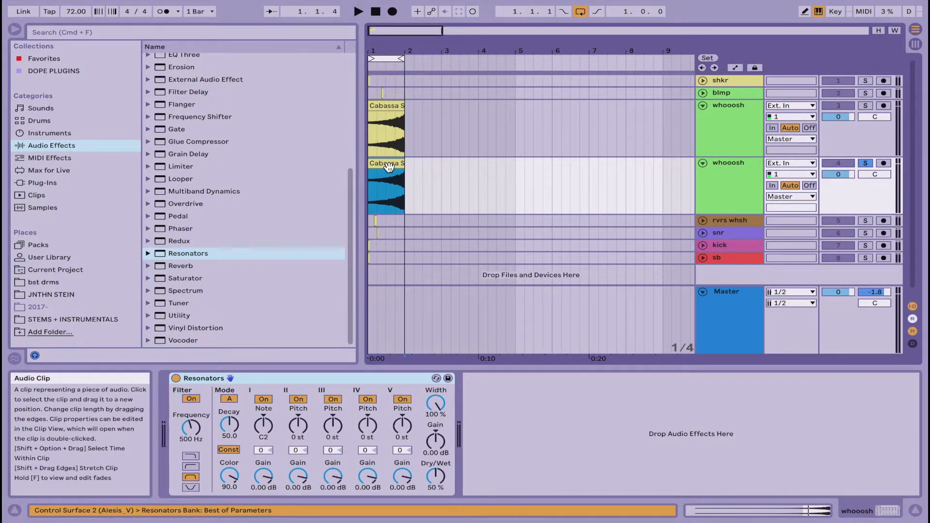
{"action": "key", "text": "space"}
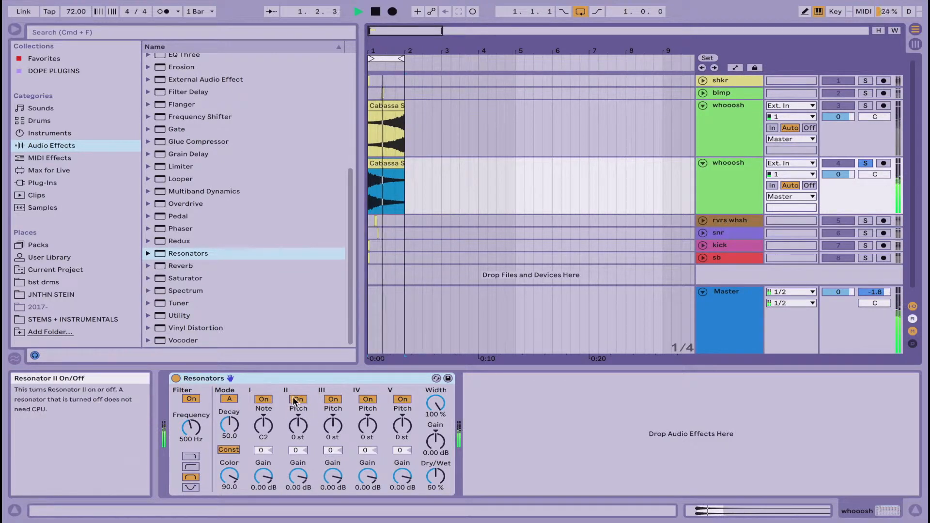
Turn off resonators II to V and set the Resonators dry/wet to 100%.
{"action": "left_click", "coordinate": [298, 399]}
{"action": "left_click", "coordinate": [333, 400]}
{"action": "left_click", "coordinate": [402, 399]}
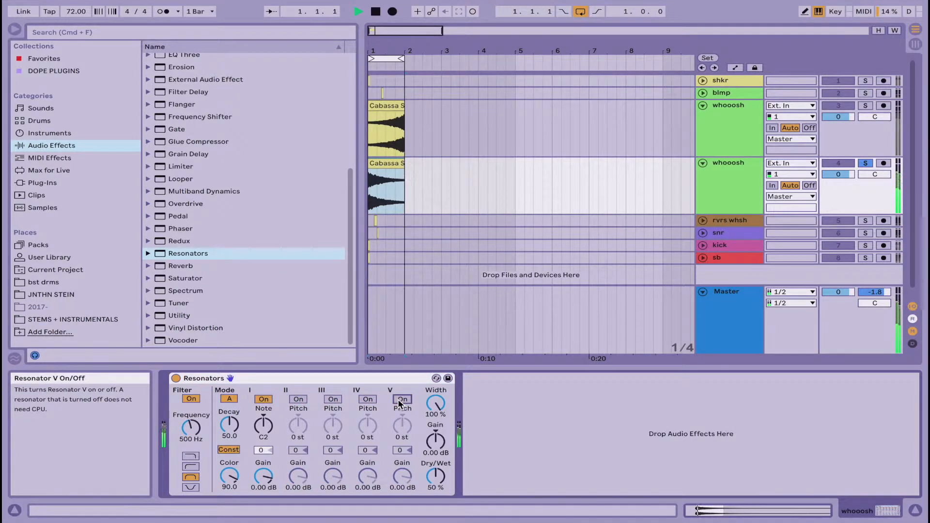
{"action": "left_click_drag", "start_coordinate": [437, 479], "coordinate": [436, 455]}
Set the Resonators input filter to lowpass at 8.00 kHz and the decay to 90.5 during playback.
{"action": "key", "text": "space"}
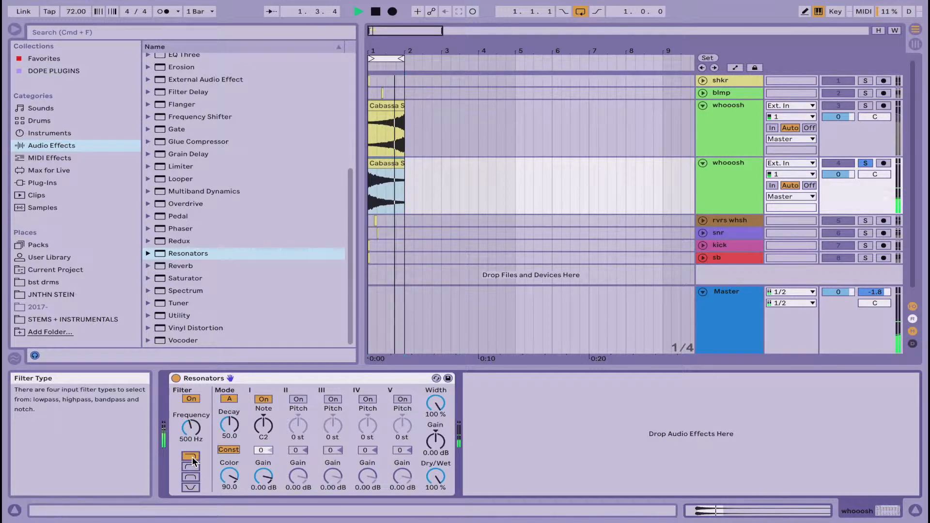
{"action": "left_click_drag", "start_coordinate": [191, 427], "coordinate": [191, 424]}
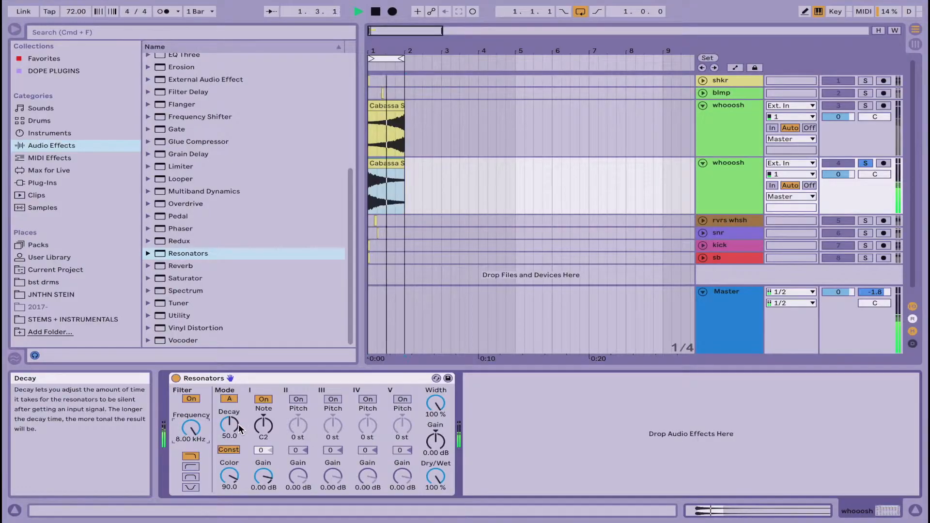
Freeze and flatten the whooosh track that carries the Resonators effect.
{"action": "left_click", "coordinate": [749, 182]}
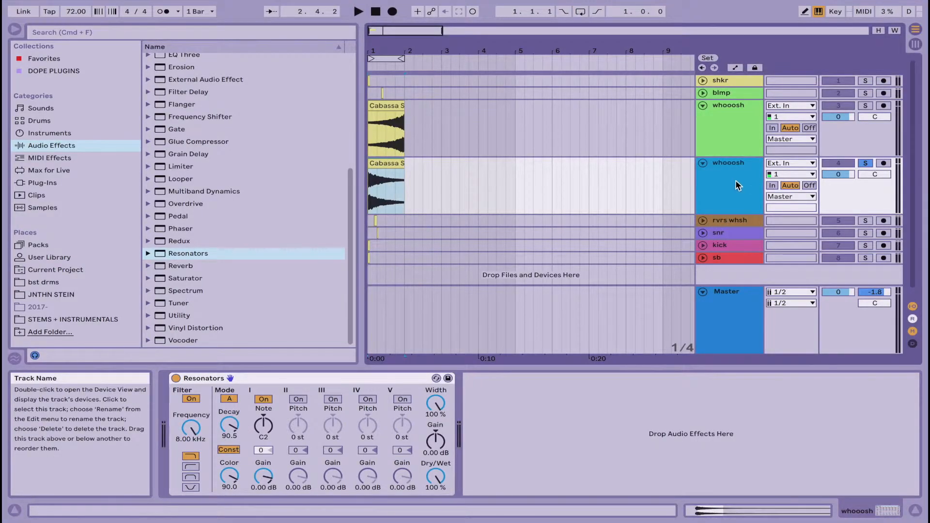
{"action": "right_click", "coordinate": [736, 184]}
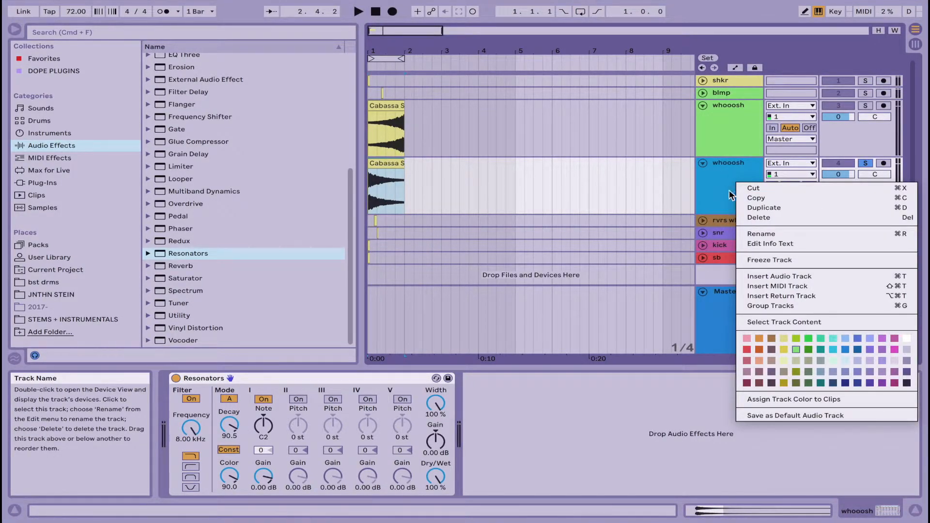
{"action": "left_click", "coordinate": [761, 260]}
{"action": "right_click", "coordinate": [740, 186]}
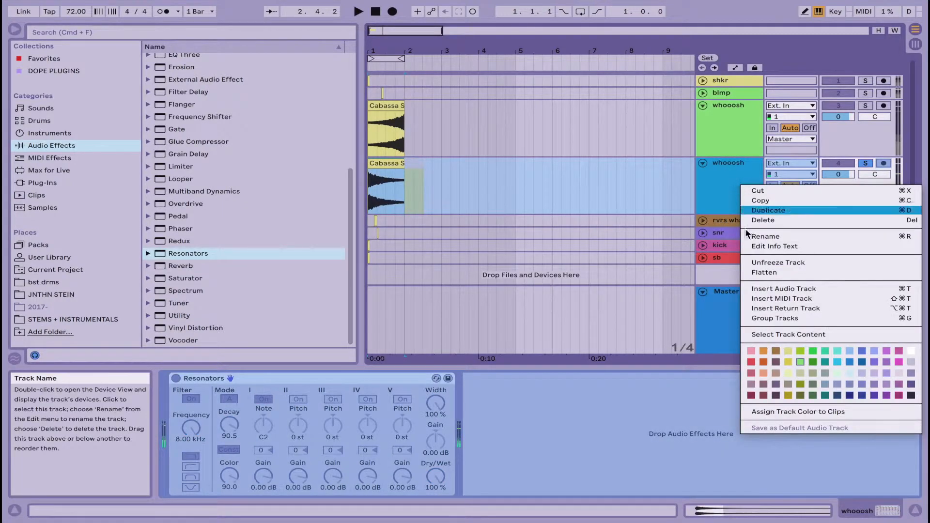
{"action": "left_click", "coordinate": [762, 271]}
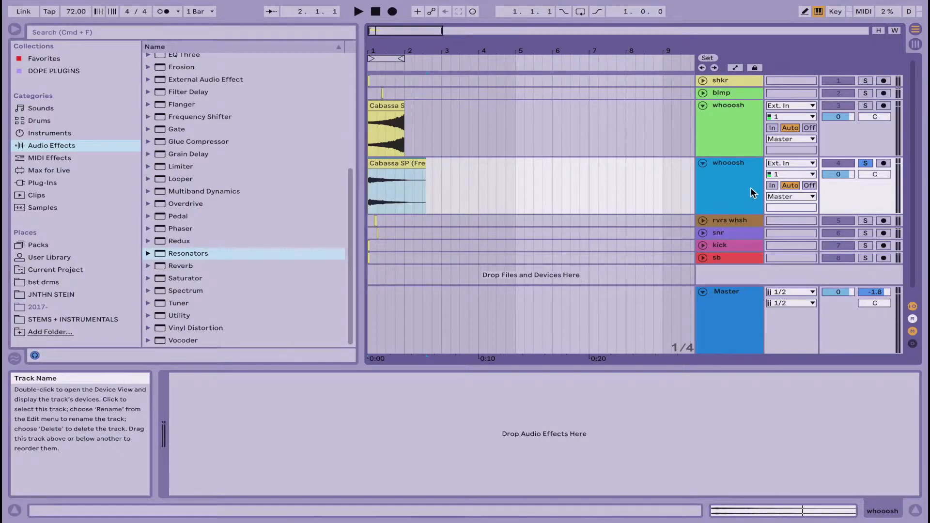
Add a Simpler instrument on a new track and load the flattened whooosh clip into it.
{"action": "left_click", "coordinate": [126, 133]}
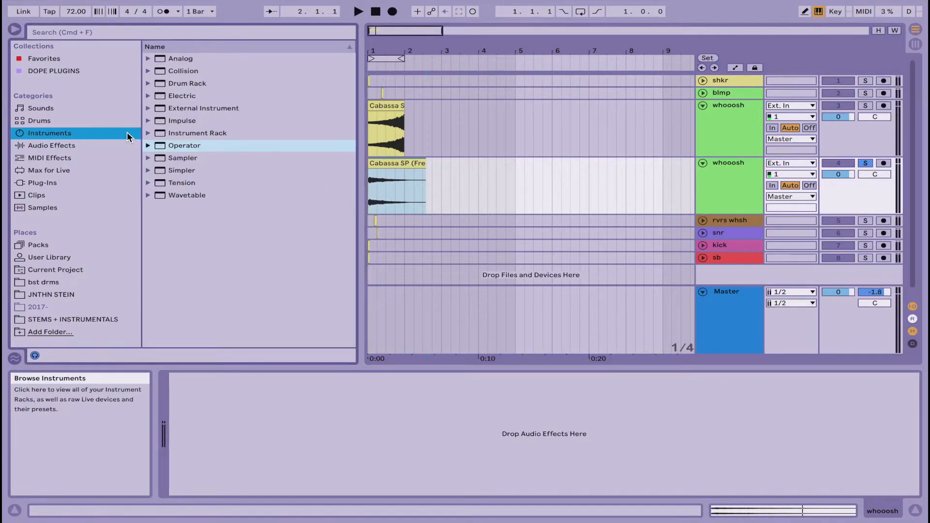
{"action": "left_click", "coordinate": [185, 172]}
{"action": "left_click_drag", "start_coordinate": [189, 188], "coordinate": [396, 273]}
{"action": "left_click", "coordinate": [401, 143]}
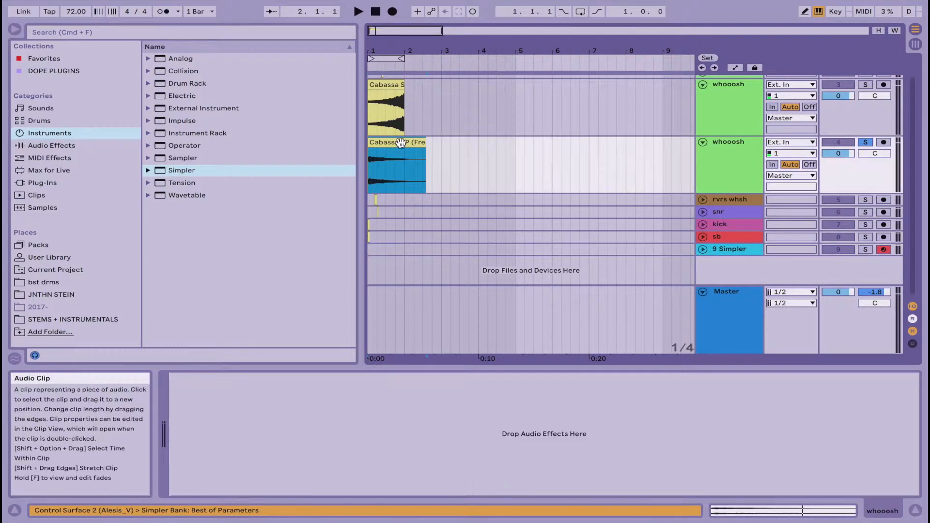
{"action": "scroll", "coordinate": [739, 252], "scroll_direction": "right", "scroll_amount": 5}
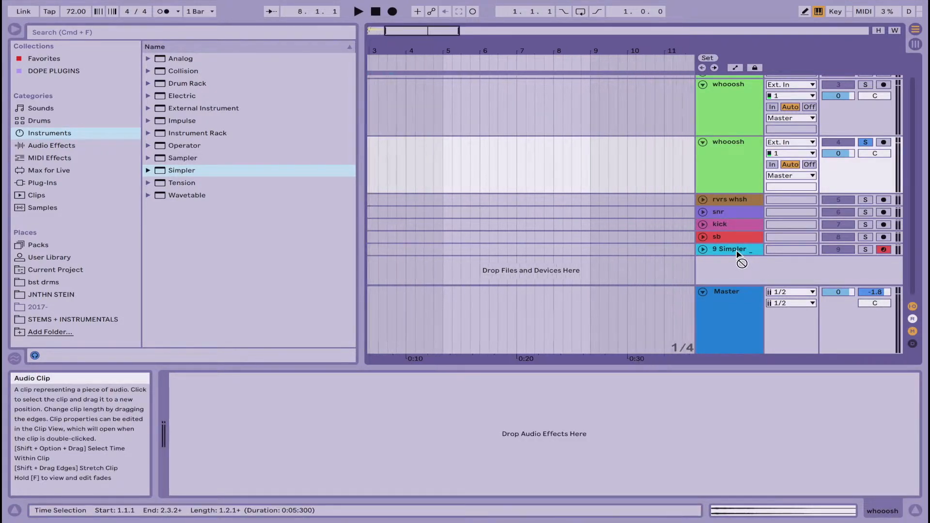
{"action": "left_click", "coordinate": [740, 251]}
{"action": "left_click_drag", "start_coordinate": [365, 411], "coordinate": [365, 411]}
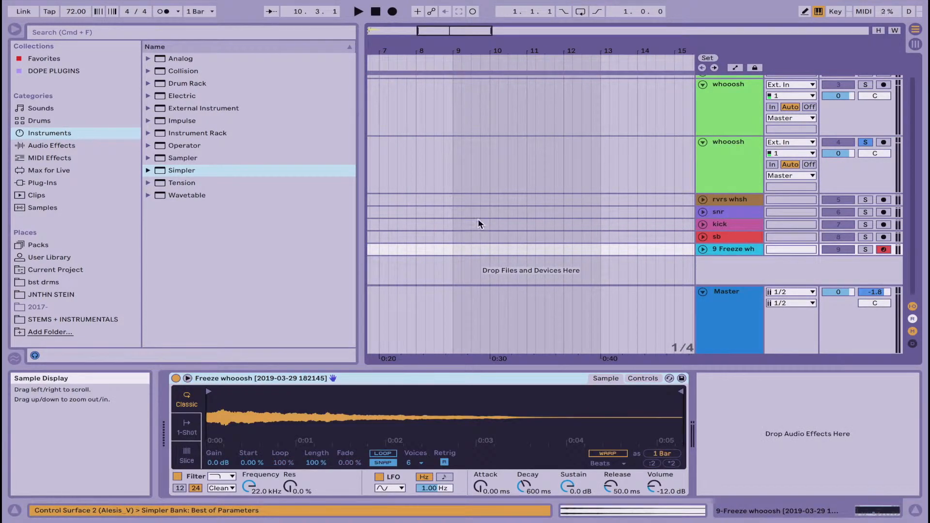
Rename the new Simpler track as smplr whsh.
{"action": "scroll", "coordinate": [478, 219], "scroll_direction": "left", "scroll_amount": 5}
{"action": "left_click", "coordinate": [730, 250]}
{"action": "key", "text": "super+r"}
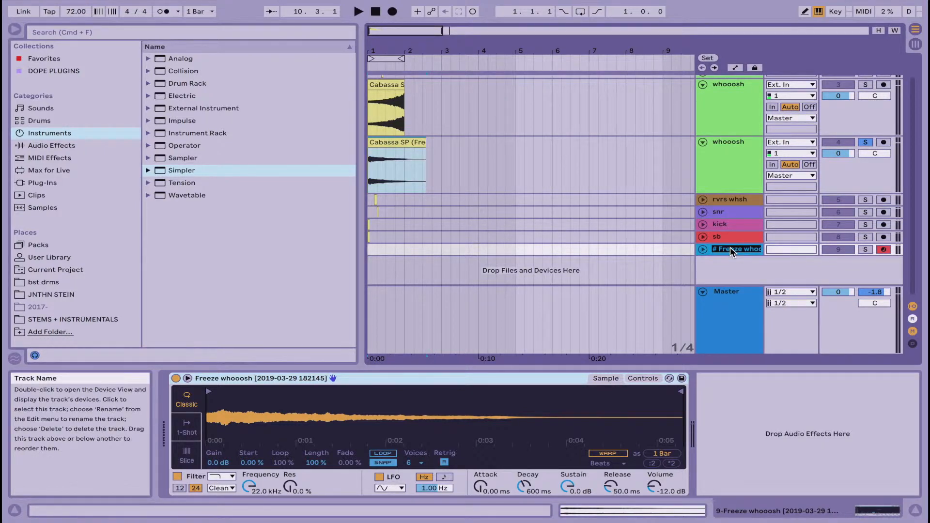
{"action": "type", "text": "smplr whsh"}
{"action": "key", "text": "Return"}
Insert an empty one-bar MIDI clip at the start of the smplr whsh track and solo that track.
{"action": "left_click_drag", "start_coordinate": [369, 249], "coordinate": [409, 252]}
{"action": "key", "text": "super+shift+m"}
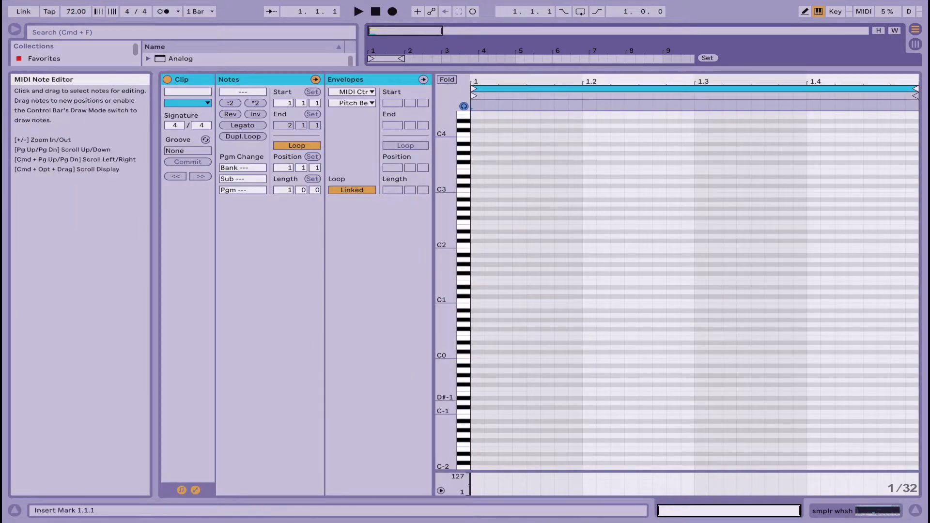
{"action": "left_click", "coordinate": [916, 511]}
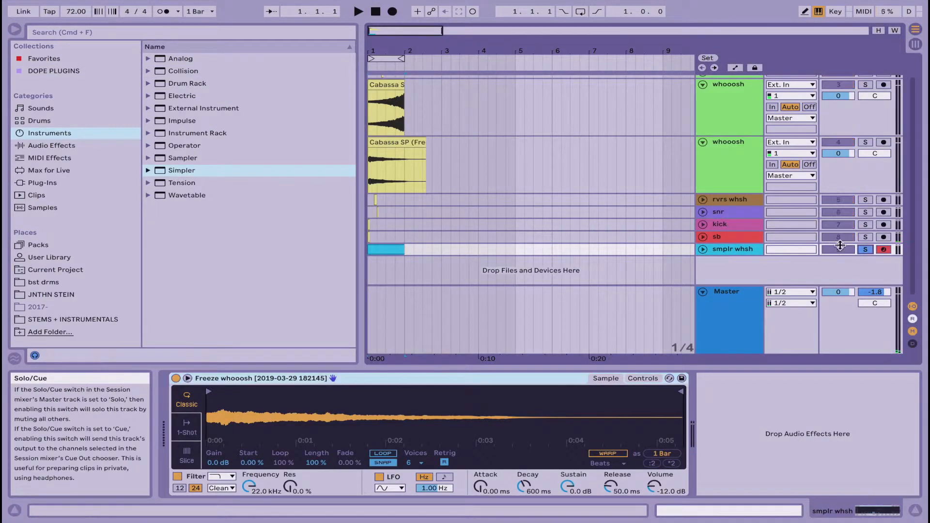
{"action": "double_click", "coordinate": [381, 250]}
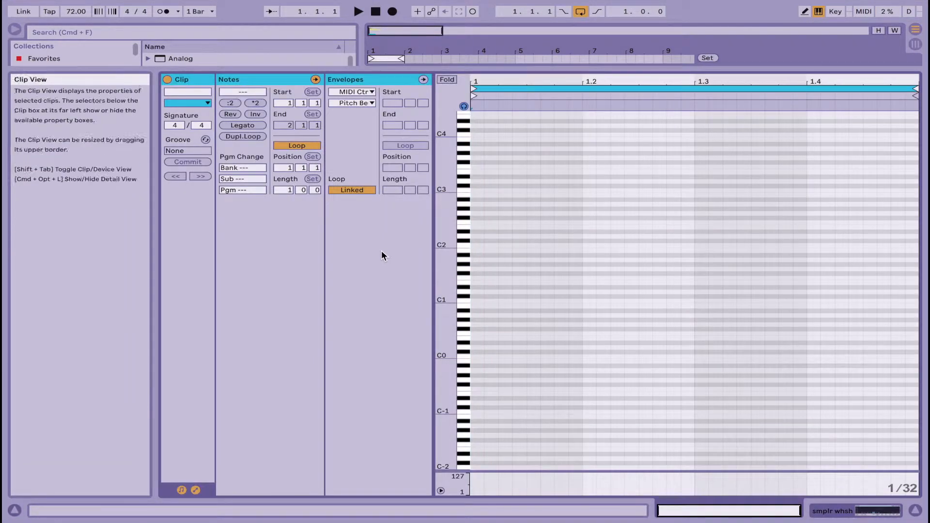
Add an eighth note at the start of the clip, raise it by octaves to G3 and play the loop.
{"action": "left_click", "coordinate": [584, 270]}
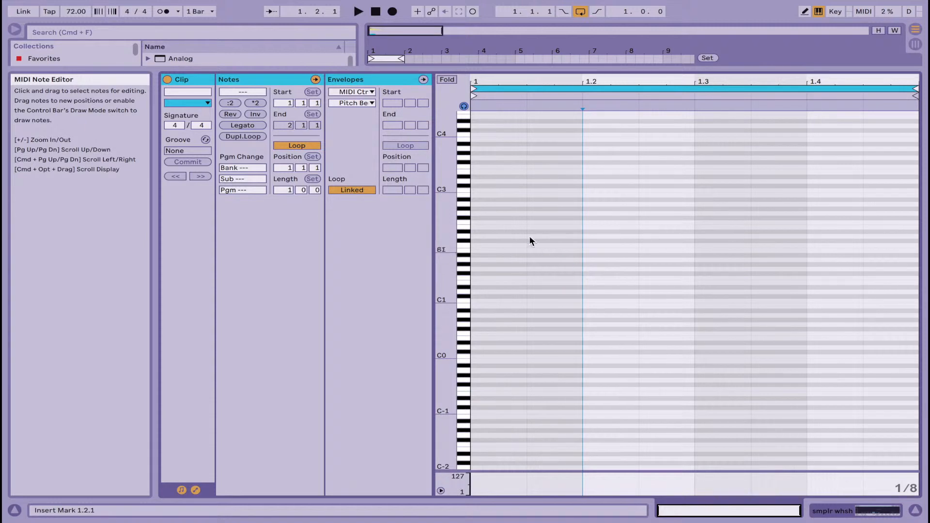
{"action": "double_click", "coordinate": [494, 267]}
{"action": "key", "text": "shift+Up"}
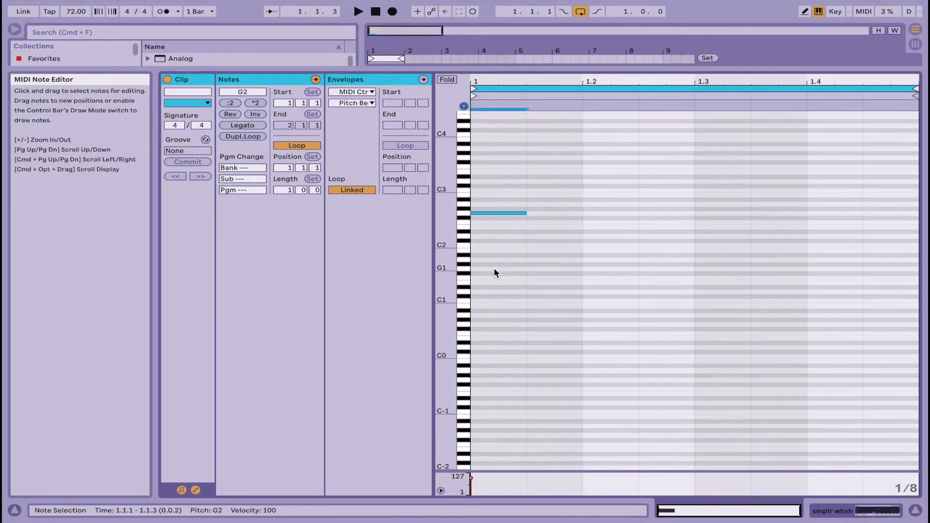
{"action": "key", "text": "shift+Up"}
{"action": "key", "text": "space"}
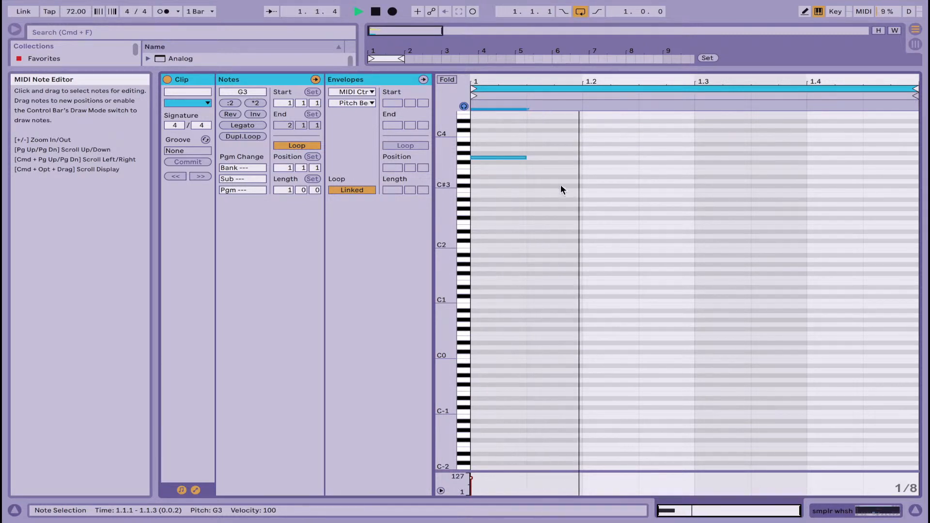
Continue the melody with consecutive eighth notes D#3, F3, D3, D#3, C3, D3 and G#2, and play it.
{"action": "double_click", "coordinate": [554, 177]}
{"action": "key", "text": "space"}
{"action": "double_click", "coordinate": [604, 167]}
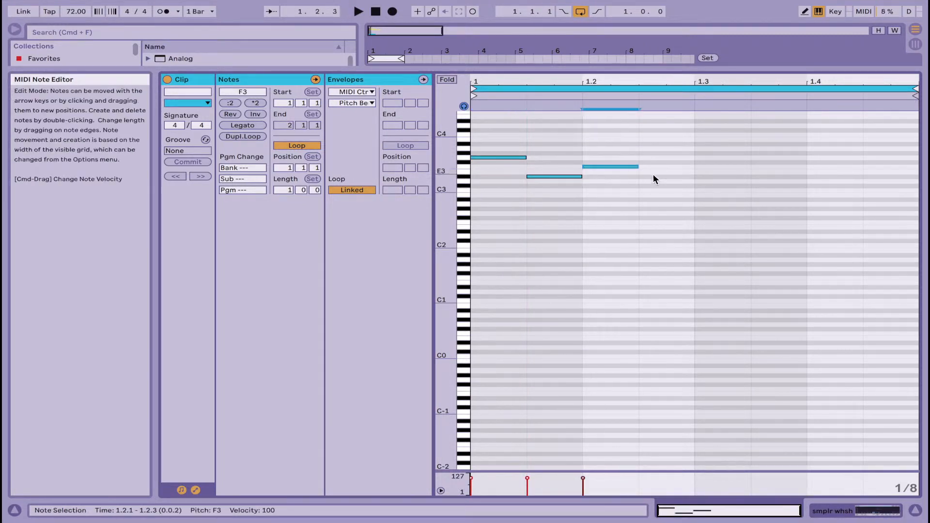
{"action": "double_click", "coordinate": [662, 181]}
{"action": "left_click", "coordinate": [705, 179]}
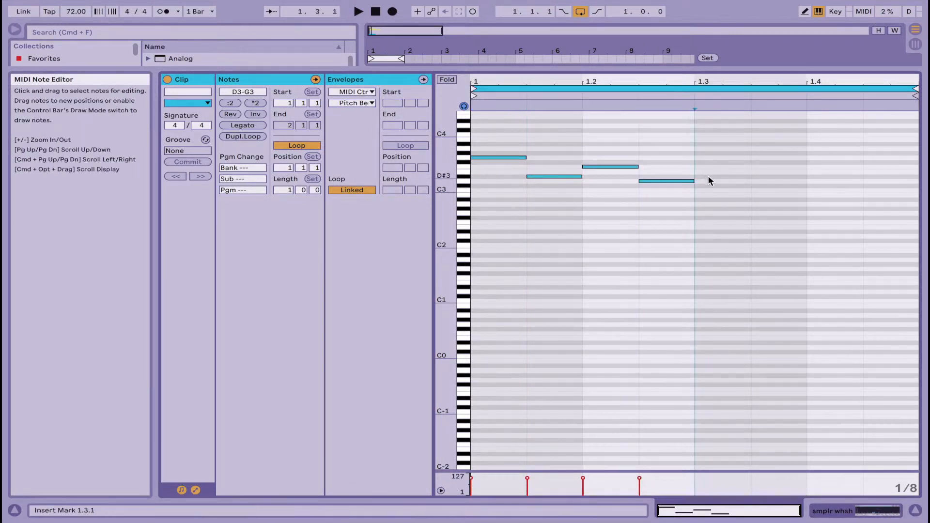
{"action": "double_click", "coordinate": [709, 176]}
{"action": "double_click", "coordinate": [773, 190]}
{"action": "double_click", "coordinate": [828, 181]}
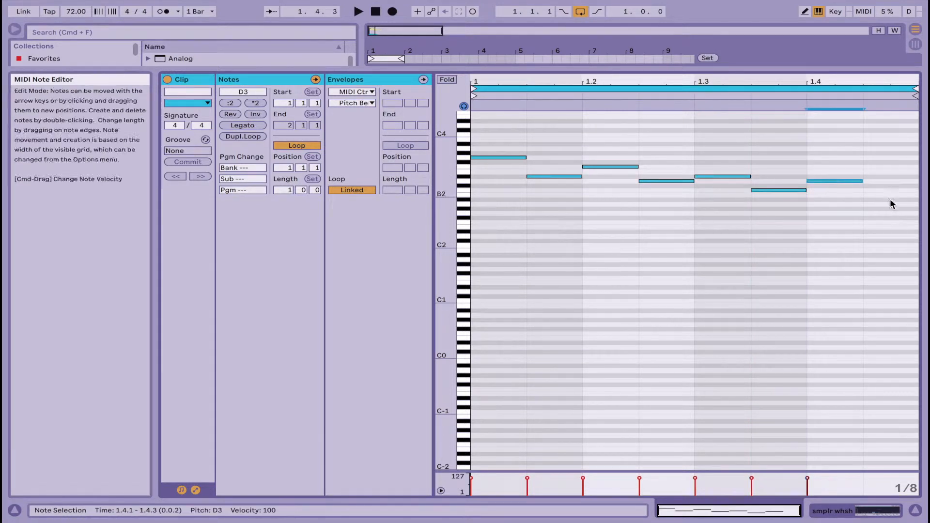
{"action": "double_click", "coordinate": [895, 210]}
{"action": "key", "text": "space"}
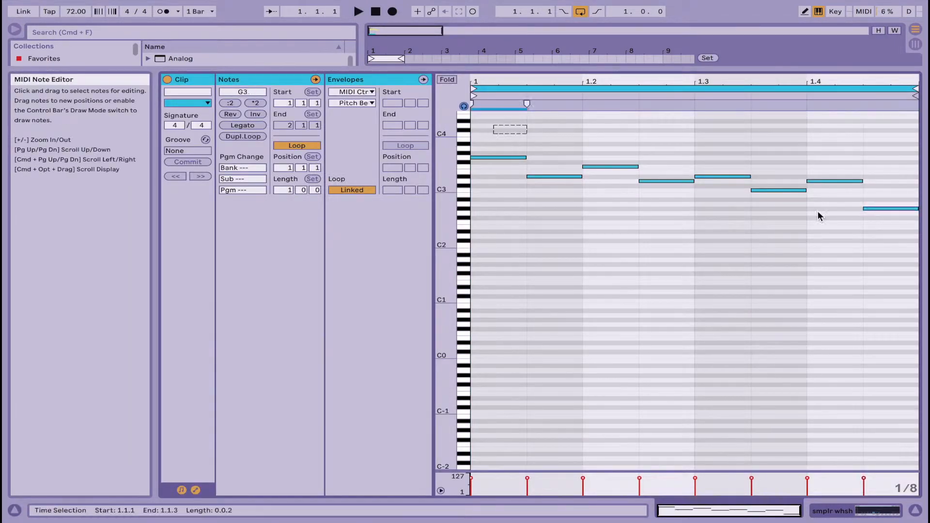
Transpose all notes in the melody up seven semitones and play the loop with the full kit.
{"action": "key", "text": "super+a"}
{"action": "scroll", "coordinate": [702, 216], "scroll_direction": "up", "scroll_amount": 3}
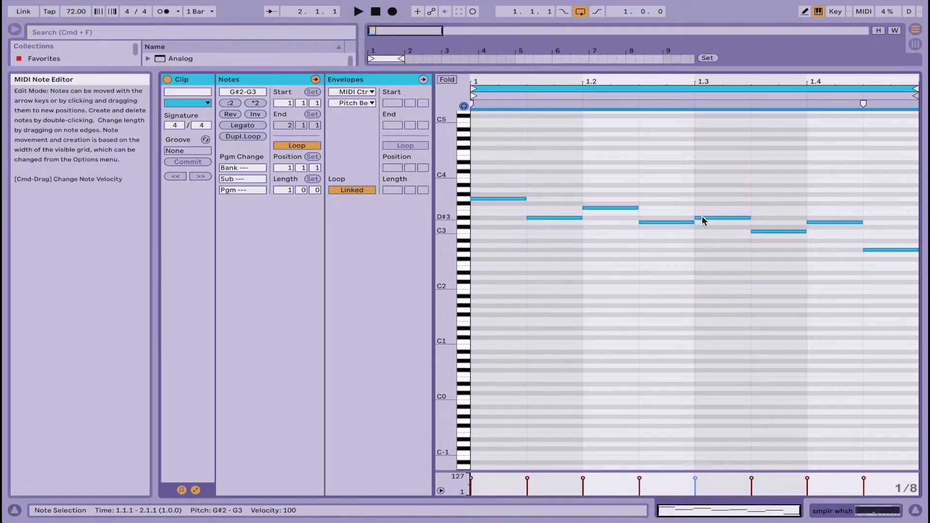
{"action": "key", "text": "Up"}
{"action": "key", "text": "Up"}
{"action": "key", "text": "Up"}
{"action": "key", "text": "Up"}
{"action": "key", "text": "Up"}
{"action": "key", "text": "Up"}
{"action": "key", "text": "Up"}
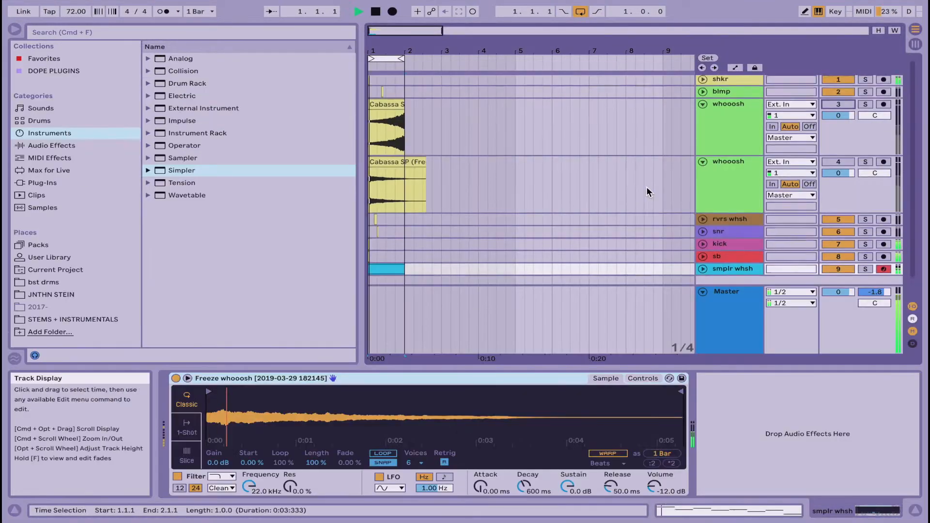
{"action": "scroll", "coordinate": [630, 193], "scroll_direction": "down", "scroll_amount": 1}
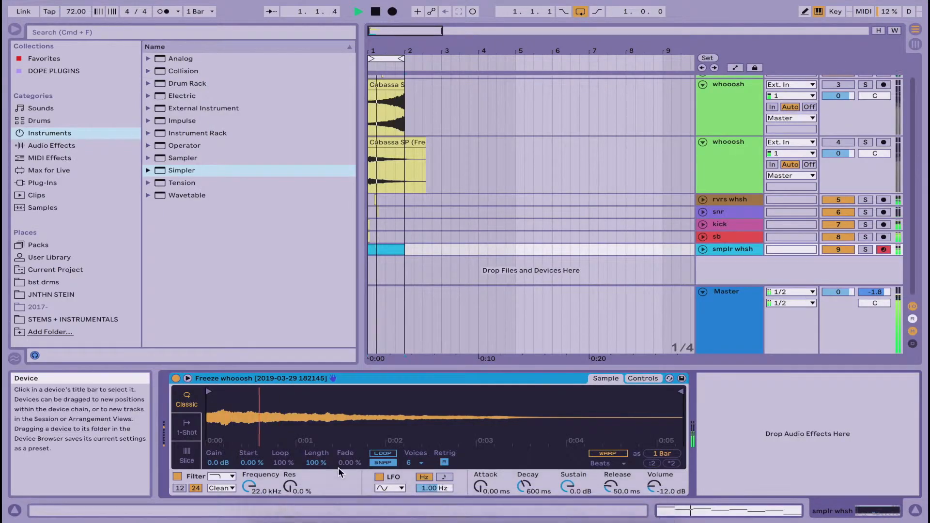
{"action": "key", "text": "space"}
Set Simpler's sample gain to 7.8 dB and its attack to 116 ms during playback.
{"action": "left_click", "coordinate": [643, 378]}
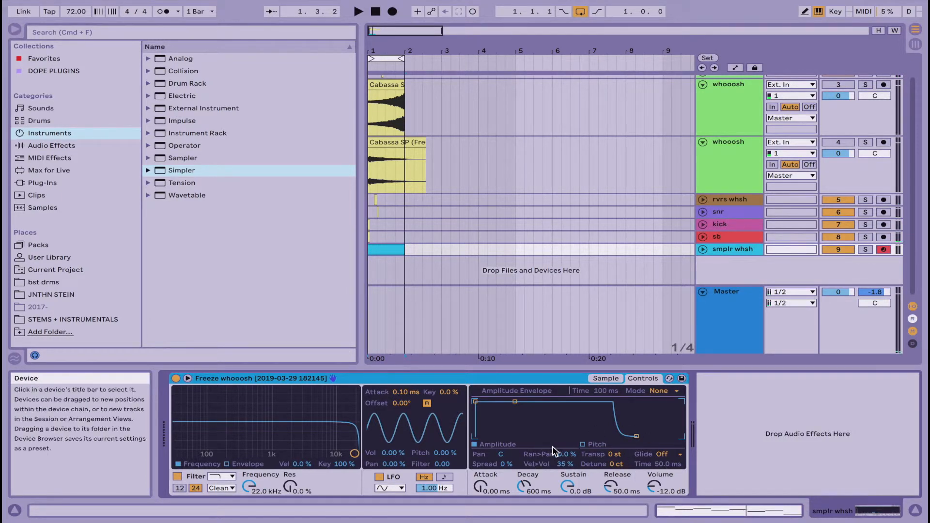
{"action": "left_click", "coordinate": [606, 378]}
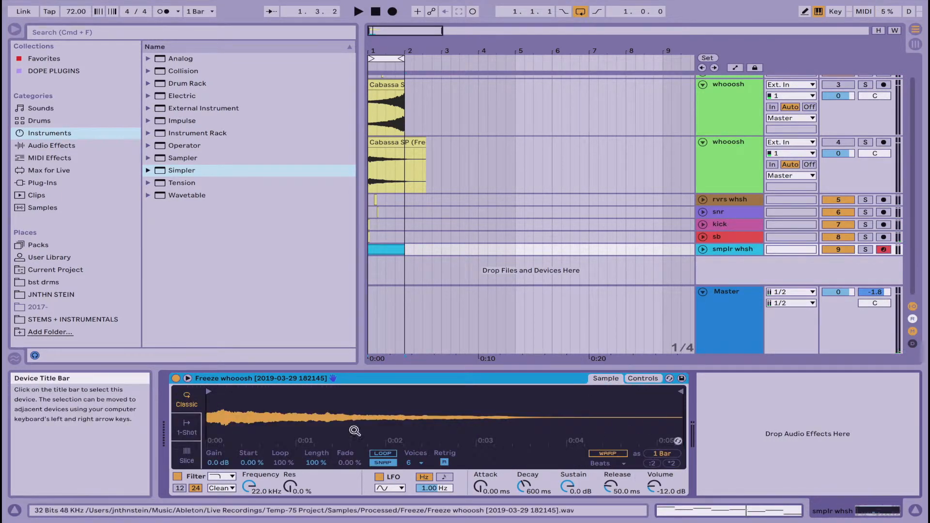
{"action": "key", "text": "space"}
{"action": "left_click_drag", "start_coordinate": [218, 463], "coordinate": [218, 444]}
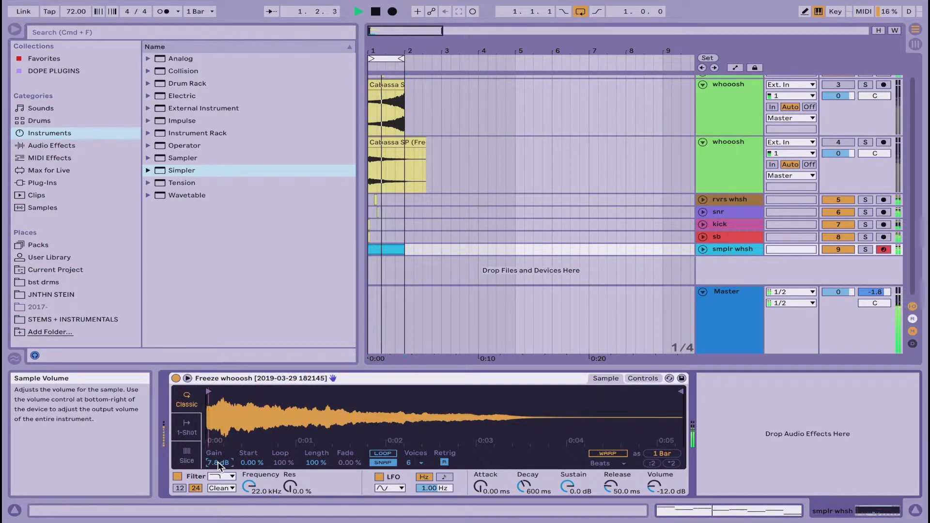
{"action": "left_click_drag", "start_coordinate": [482, 490], "coordinate": [482, 472]}
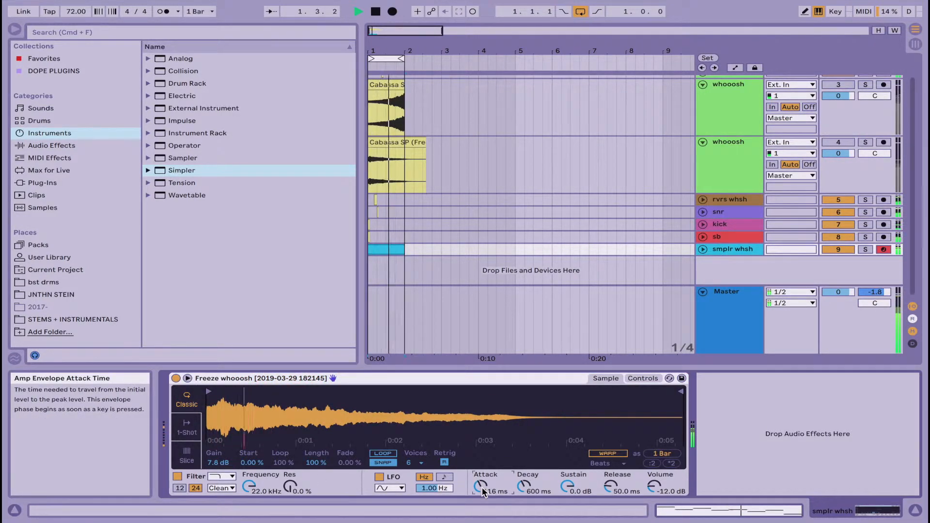
Set Simpler's filter to the SMP circuit with a 3.01 kHz cutoff, 0.0% resonance and 6.29 dB drive.
{"action": "left_click_drag", "start_coordinate": [261, 472], "coordinate": [260, 475]}
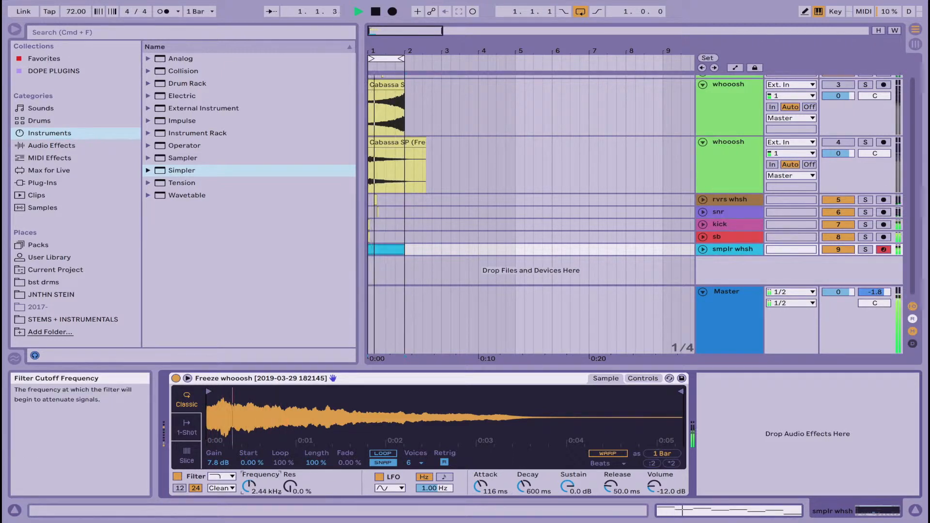
{"action": "left_click_drag", "start_coordinate": [290, 487], "coordinate": [290, 485]}
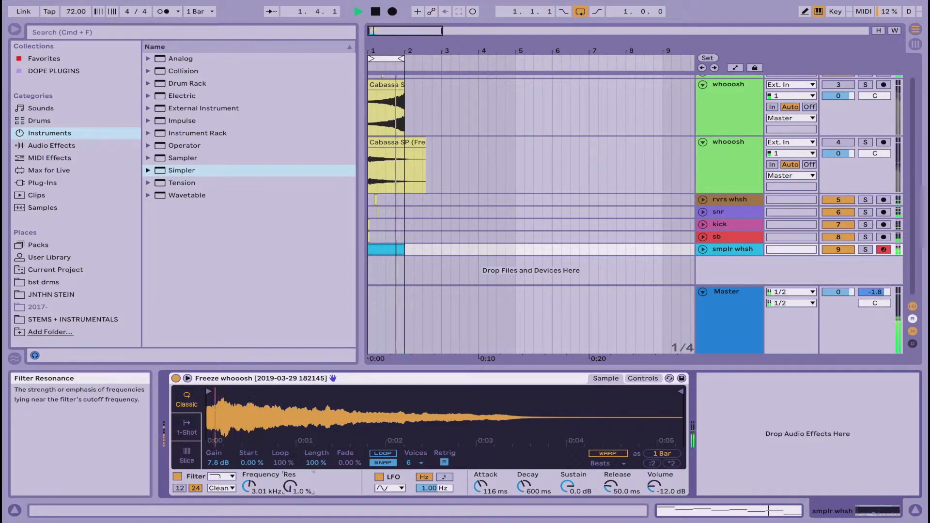
{"action": "left_click", "coordinate": [232, 488]}
{"action": "left_click", "coordinate": [224, 466]}
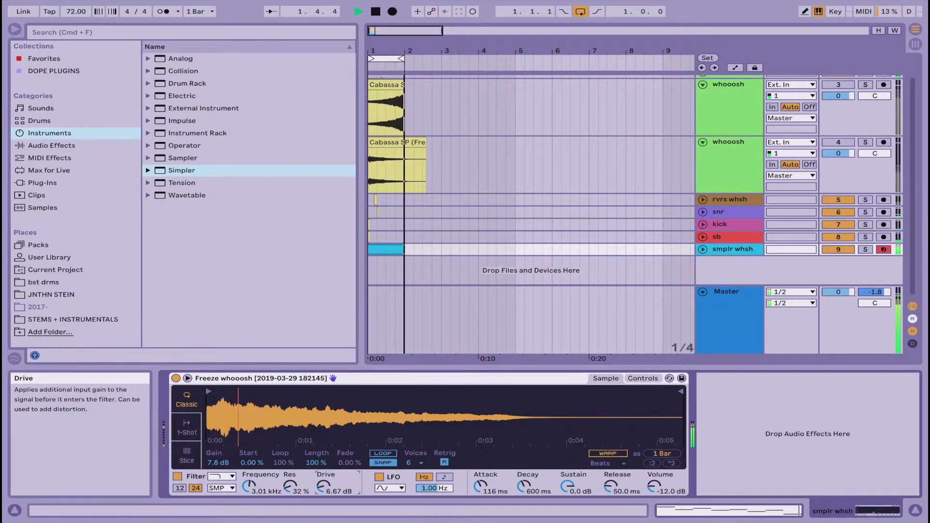
{"action": "left_click_drag", "start_coordinate": [323, 486], "coordinate": [323, 487]}
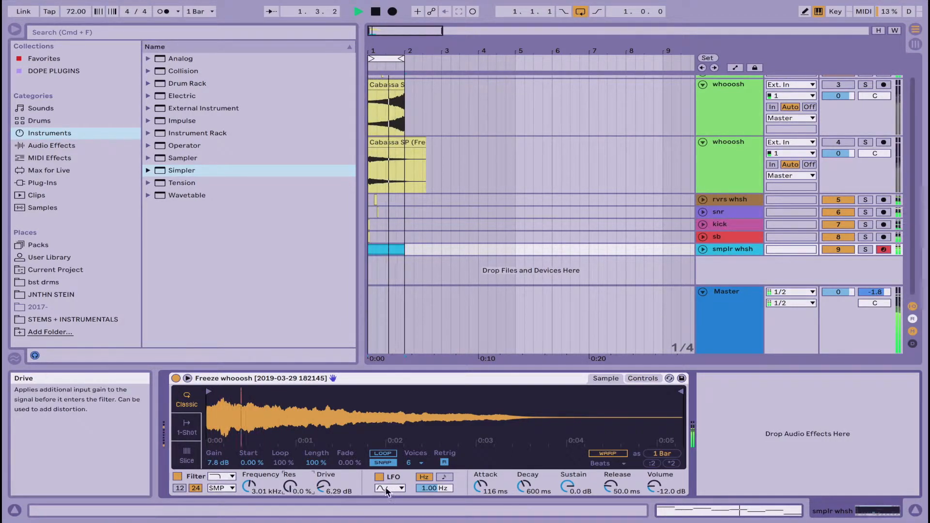
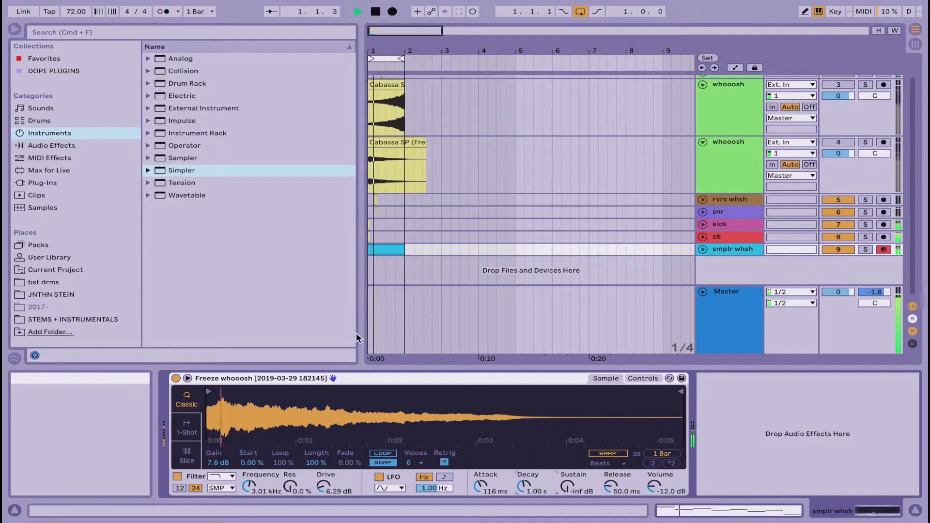
Add a Chorus effect to the smplr whsh track with 100% dry/wet, 0.19 ms modulation amount and 0.91 Hz rate.
{"action": "left_click", "coordinate": [84, 147]}
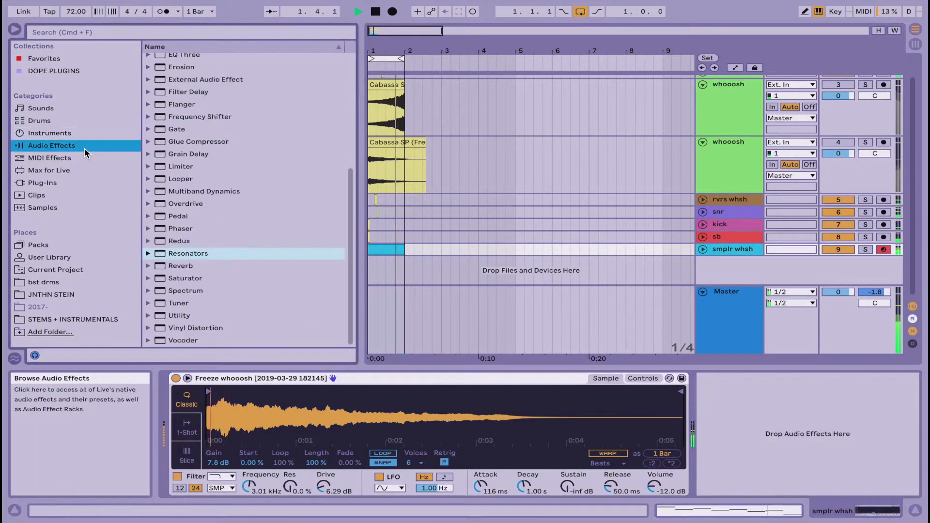
{"action": "scroll", "coordinate": [245, 200], "scroll_direction": "up", "scroll_amount": 8}
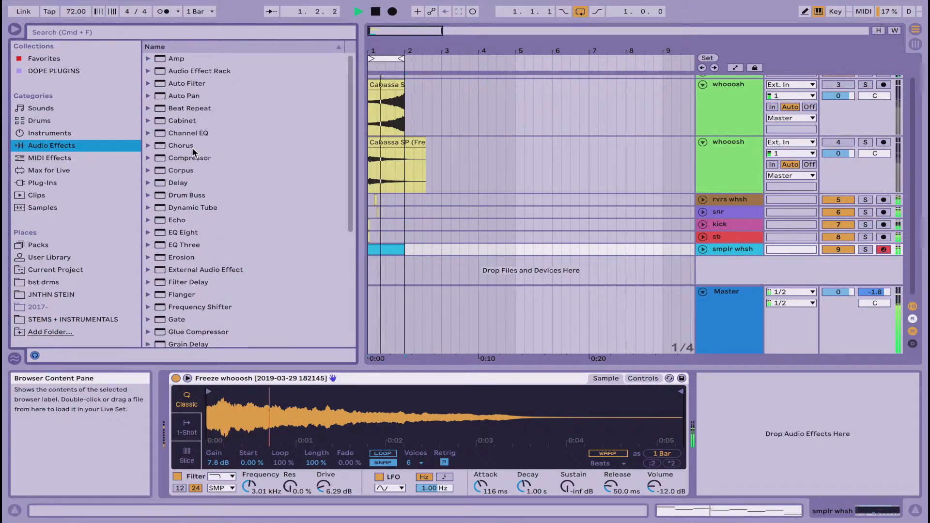
{"action": "double_click", "coordinate": [184, 146]}
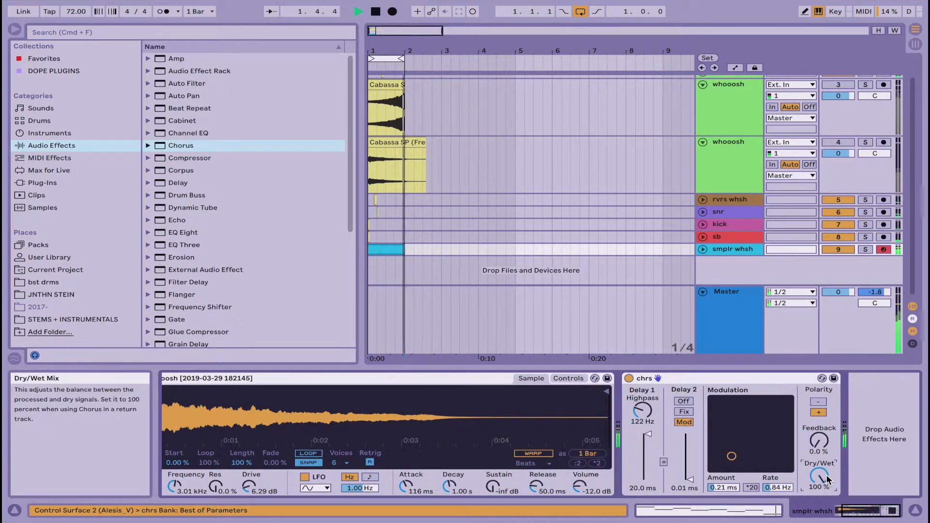
{"action": "left_click_drag", "start_coordinate": [732, 433], "coordinate": [732, 457]}
{"action": "scroll", "coordinate": [188, 218], "scroll_direction": "down", "scroll_amount": 8}
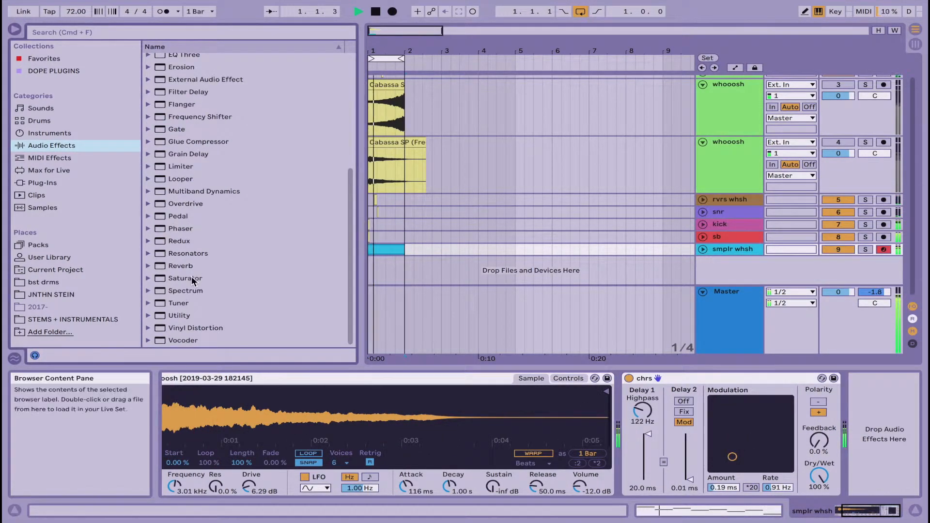
Add a Reverb effect to the smplr whsh track and set its decay time to 3.79 s.
{"action": "double_click", "coordinate": [201, 266]}
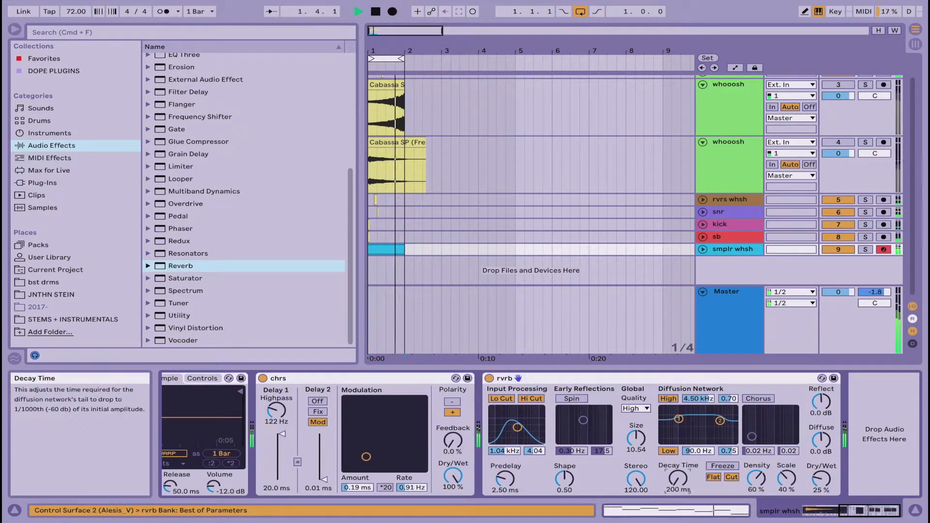
{"action": "left_click_drag", "start_coordinate": [671, 483], "coordinate": [671, 438]}
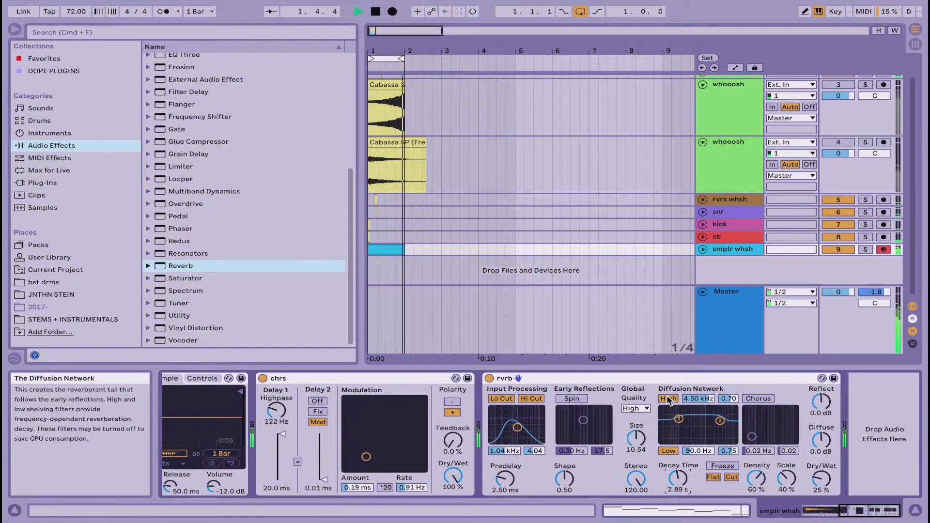
{"action": "mouse_move", "coordinate": [678, 480]}
{"action": "left_mouse_down"}
{"action": "mouse_move", "coordinate": [679, 470]}
{"action": "mouse_move", "coordinate": [678, 483]}
{"action": "left_mouse_up"}
{"action": "key", "text": "space"}
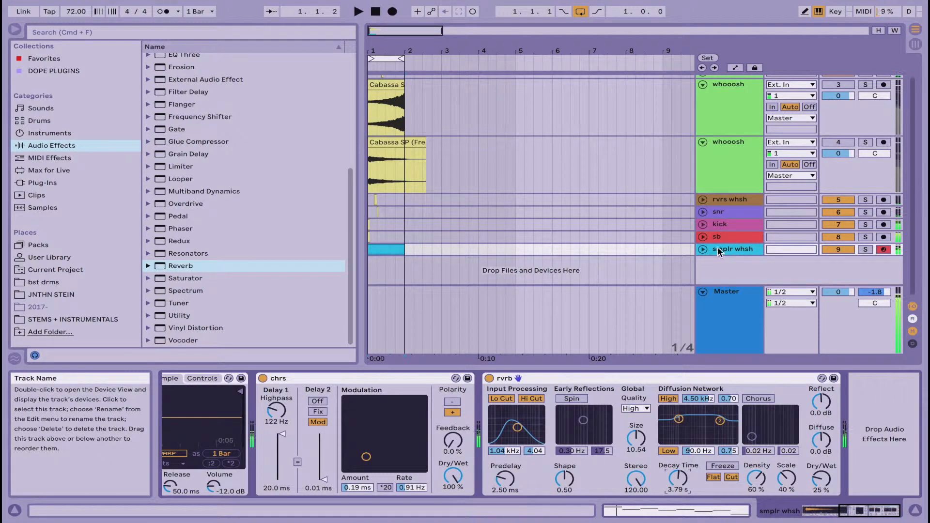
Duplicate the smplr whsh track and transpose the copied clip's melody down one octave.
{"action": "left_click", "coordinate": [718, 250]}
{"action": "key", "text": "super+d"}
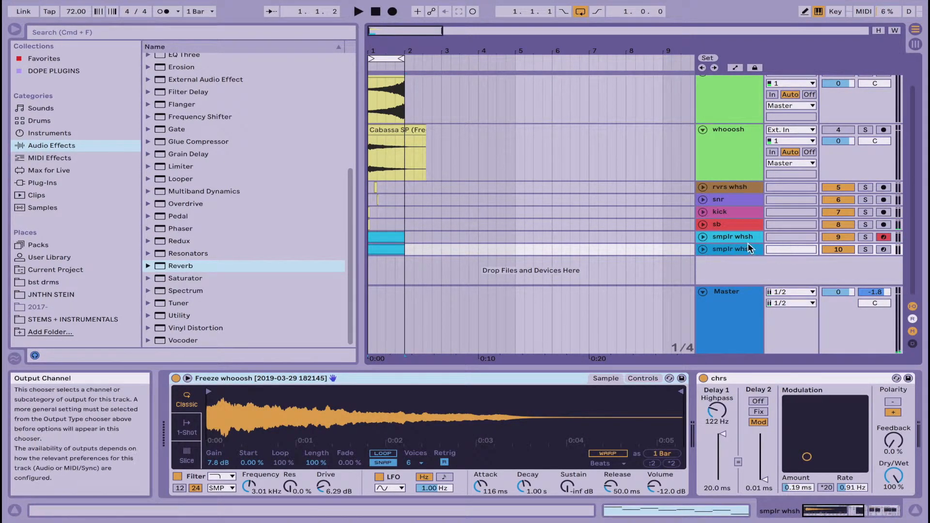
{"action": "double_click", "coordinate": [391, 252]}
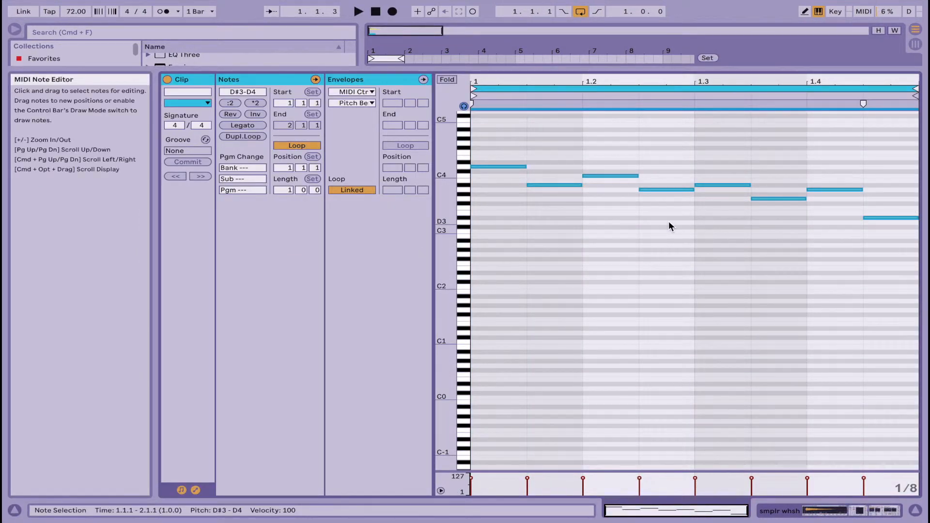
{"action": "key", "text": "shift+Down"}
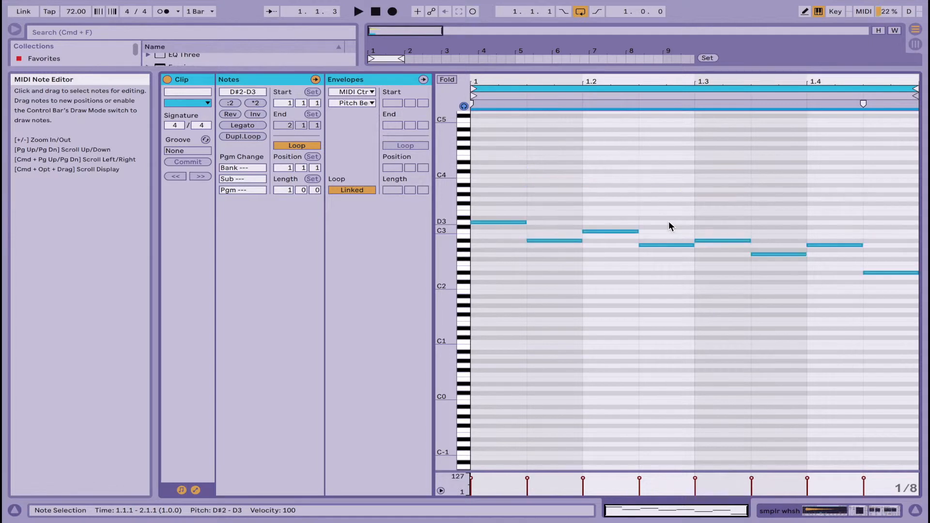
Lower the first note of the duplicated clip to A2.
{"action": "left_click", "coordinate": [499, 222]}
{"action": "key", "text": "Down"}
{"action": "key", "text": "Down"}
{"action": "key", "text": "Down"}
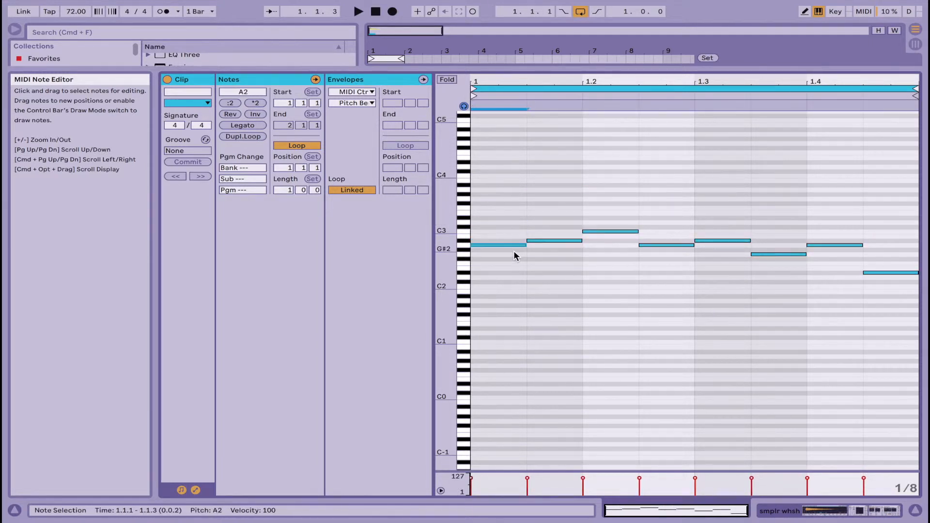
Lower the second note of the duplicated clip to F2.
{"action": "left_click", "coordinate": [555, 240]}
{"action": "key", "text": "Down"}
{"action": "key", "text": "Down"}
{"action": "key", "text": "Down"}
{"action": "key", "text": "Down"}
{"action": "key", "text": "Down"}
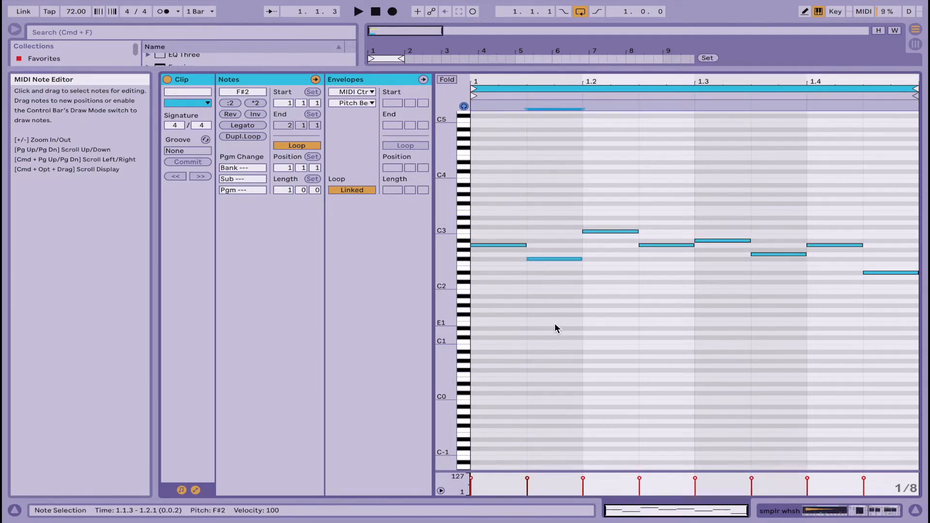
Delete every note after the first one and extend the A2 note across the full bar.
{"action": "left_click_drag", "start_coordinate": [560, 202], "coordinate": [916, 409]}
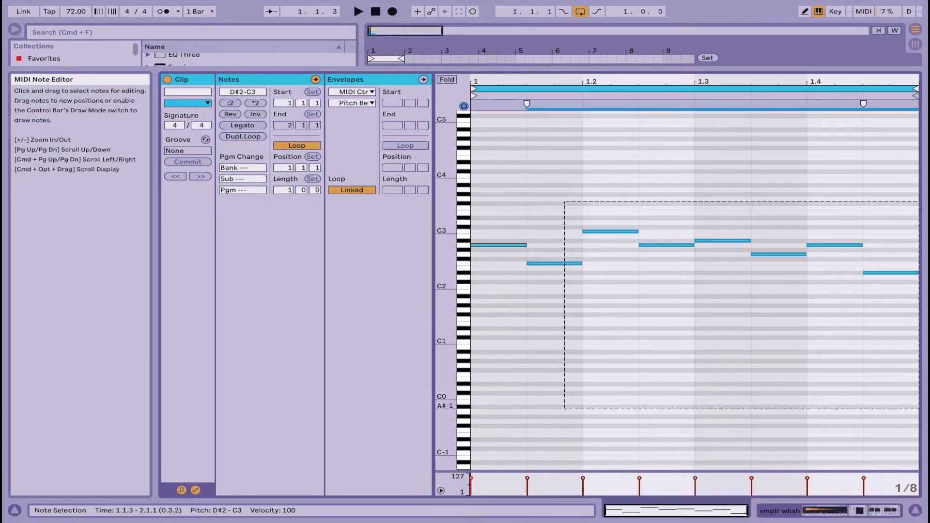
{"action": "key", "text": "Delete"}
{"action": "left_click", "coordinate": [576, 265]}
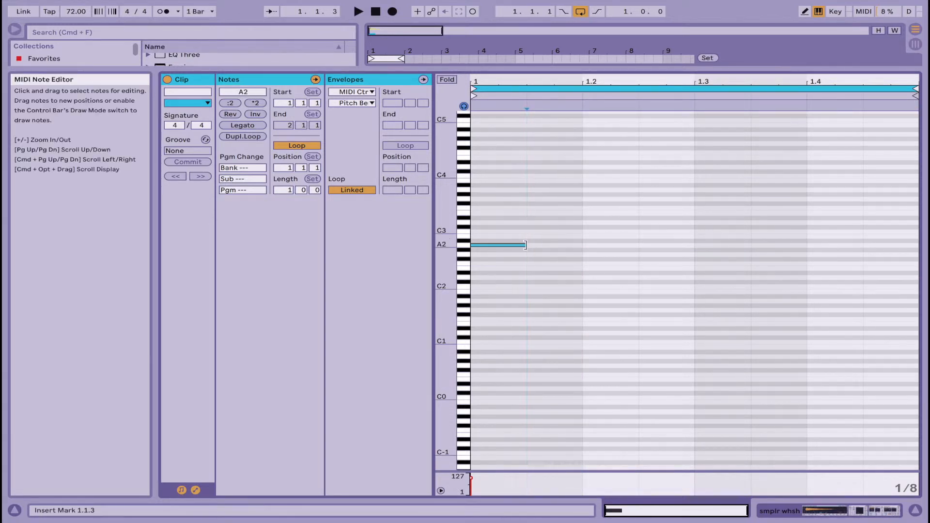
{"action": "left_click_drag", "start_coordinate": [525, 245], "coordinate": [918, 245]}
Add full-bar copies of the A2 note at F2 and D2 to start a chord.
{"action": "key", "text": "super+c"}
{"action": "key", "text": "super+v"}
{"action": "key", "text": "Down"}
{"action": "key", "text": "Down"}
{"action": "key", "text": "Down"}
{"action": "key", "text": "Down"}
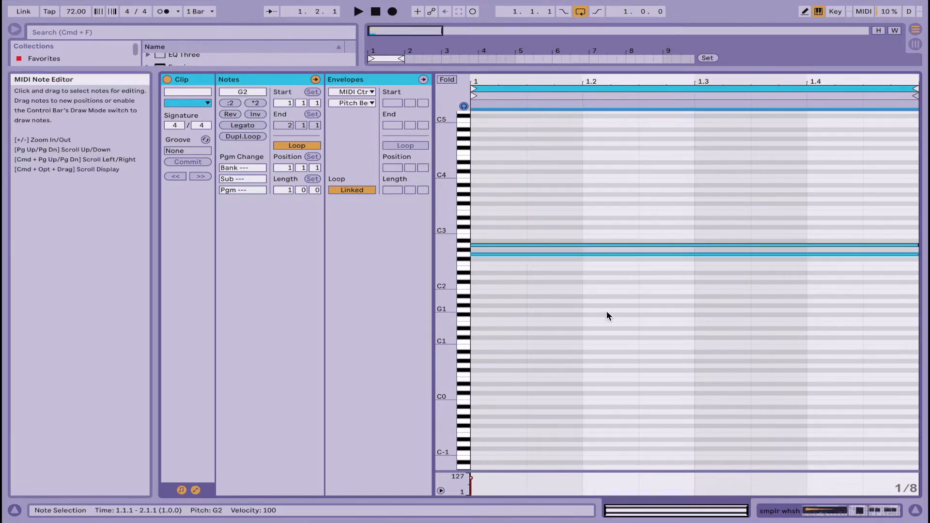
{"action": "key", "text": "super+c"}
{"action": "key", "text": "super+v"}
{"action": "key", "text": "Down"}
{"action": "key", "text": "Down"}
{"action": "key", "text": "Down"}
Add two more full-bar copies of the note at A#1 and G1 to complete the chord.
{"action": "key", "text": "super+c"}
{"action": "key", "text": "super+v"}
{"action": "key", "text": "Down"}
{"action": "key", "text": "Down"}
{"action": "key", "text": "Down"}
{"action": "key", "text": "Down"}
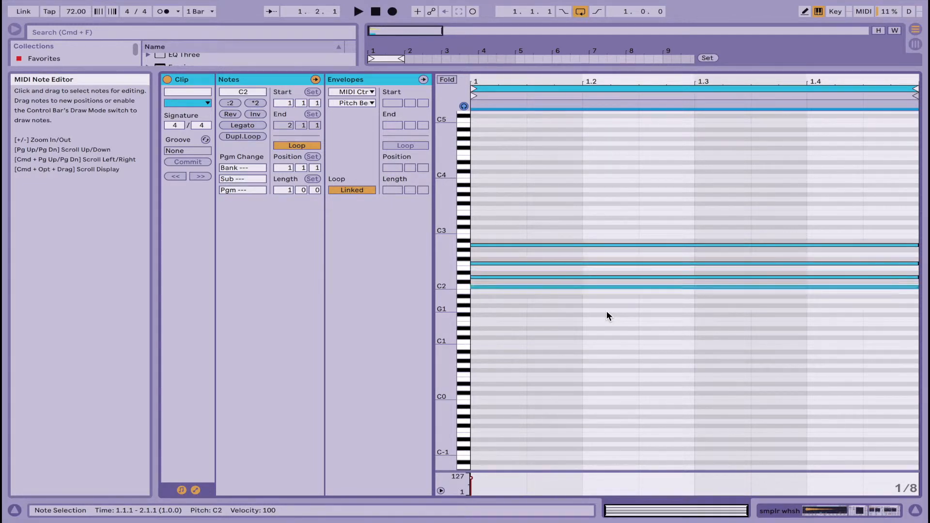
{"action": "key", "text": "super+c"}
{"action": "key", "text": "super+v"}
{"action": "key", "text": "Down"}
{"action": "key", "text": "Down"}
{"action": "key", "text": "Down"}
Transpose the whole chord up one octave and play it with the duplicated smplr whsh track soloed.
{"action": "left_click_drag", "start_coordinate": [597, 207], "coordinate": [589, 385]}
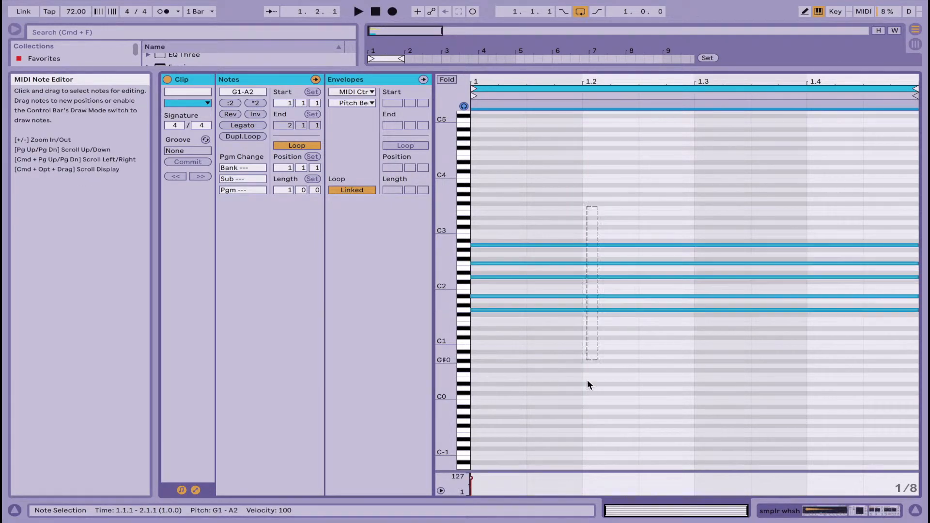
{"action": "key", "text": "shift+Up"}
{"action": "key", "text": "space"}
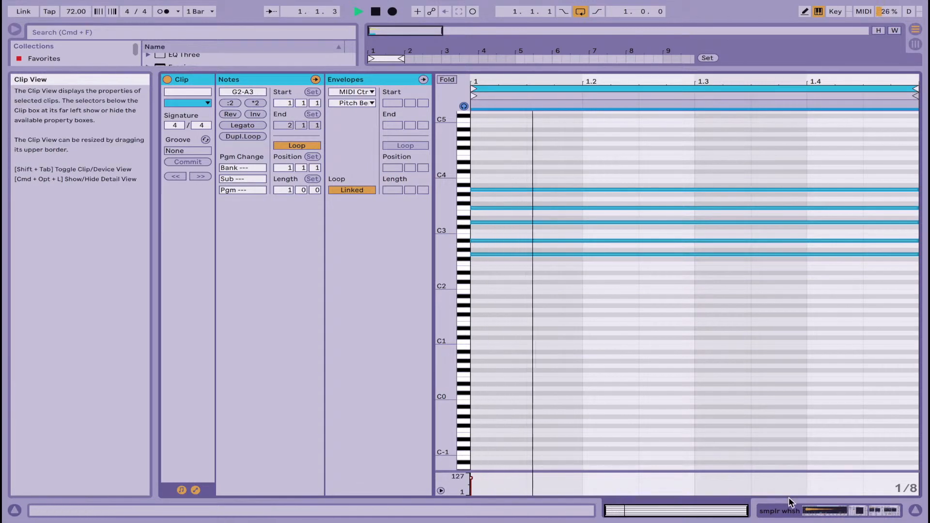
{"action": "left_click", "coordinate": [795, 511]}
{"action": "left_click", "coordinate": [867, 249]}
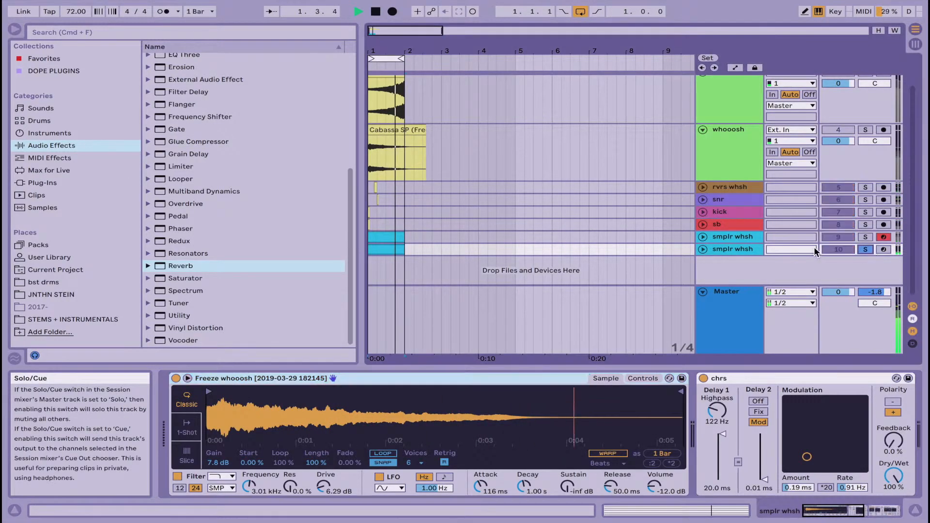
Set the duplicated Simpler's amplitude attack to 232 ms and decay to 3.36 s, and show its envelope controls.
{"action": "left_click_drag", "start_coordinate": [568, 486], "coordinate": [480, 477]}
{"action": "key", "text": "space"}
{"action": "key", "text": "space"}
{"action": "left_click", "coordinate": [643, 378]}
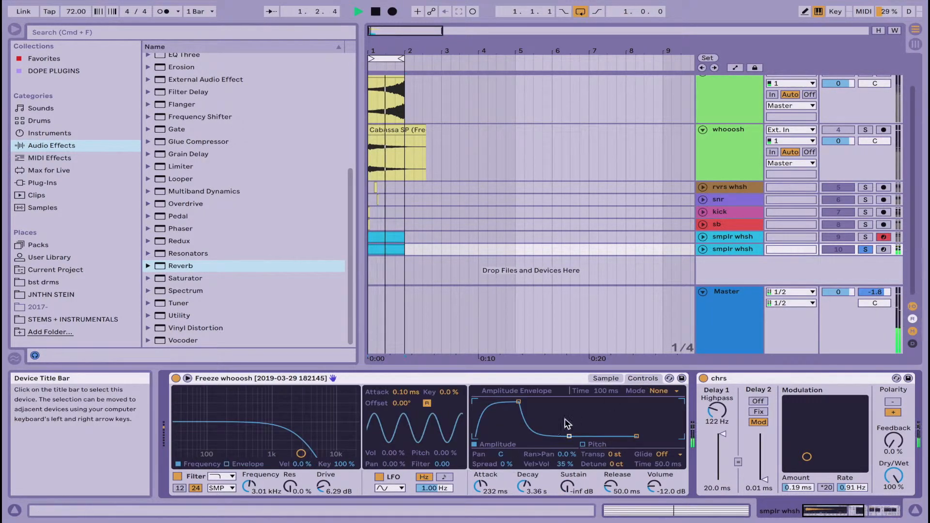
{"action": "key", "text": "space"}
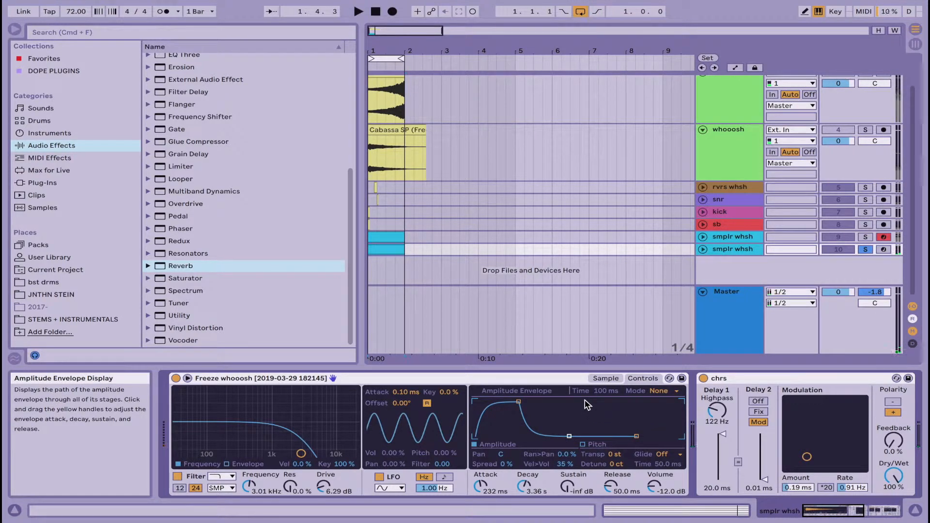
Enable Simpler's filter envelope with amount 72, attack 82.3 ms and decay 845 ms, auditioning the chord.
{"action": "left_click", "coordinate": [227, 464]}
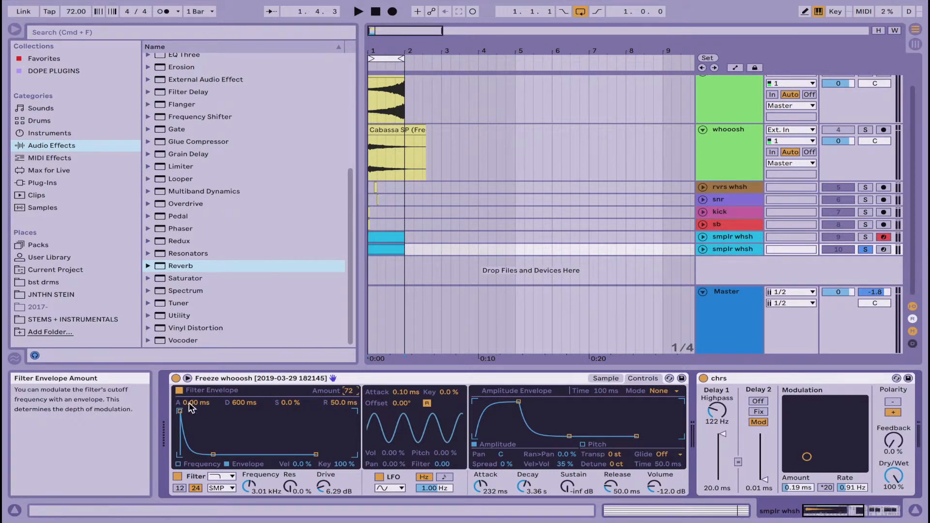
{"action": "key", "text": "space"}
{"action": "left_click_drag", "start_coordinate": [205, 411], "coordinate": [212, 411]}
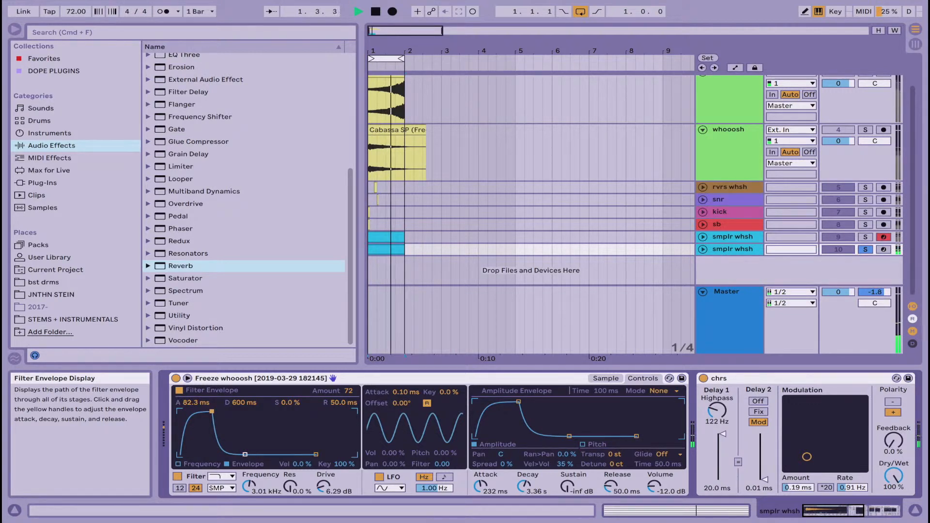
{"action": "left_click_drag", "start_coordinate": [245, 454], "coordinate": [247, 454]}
{"action": "scroll", "coordinate": [512, 426], "scroll_direction": "right", "scroll_amount": 8}
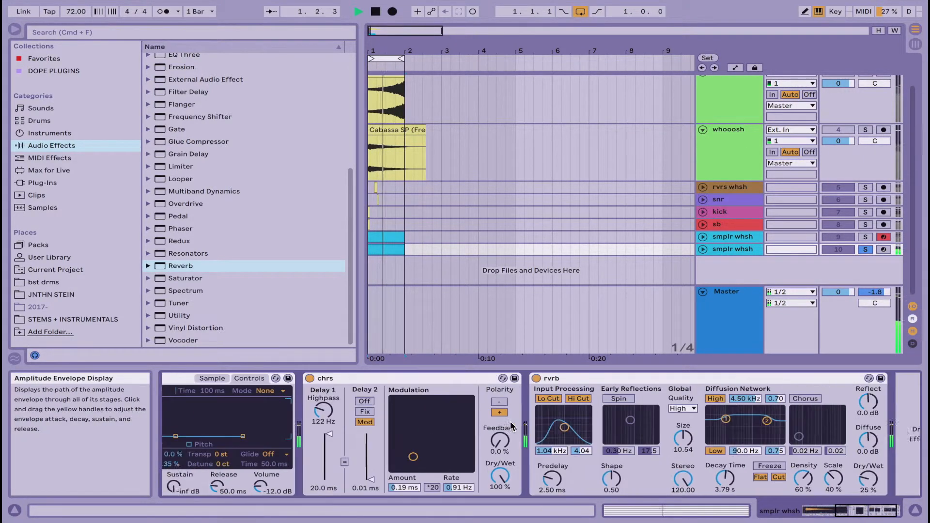
{"action": "scroll", "coordinate": [512, 426], "scroll_direction": "left", "scroll_amount": 8}
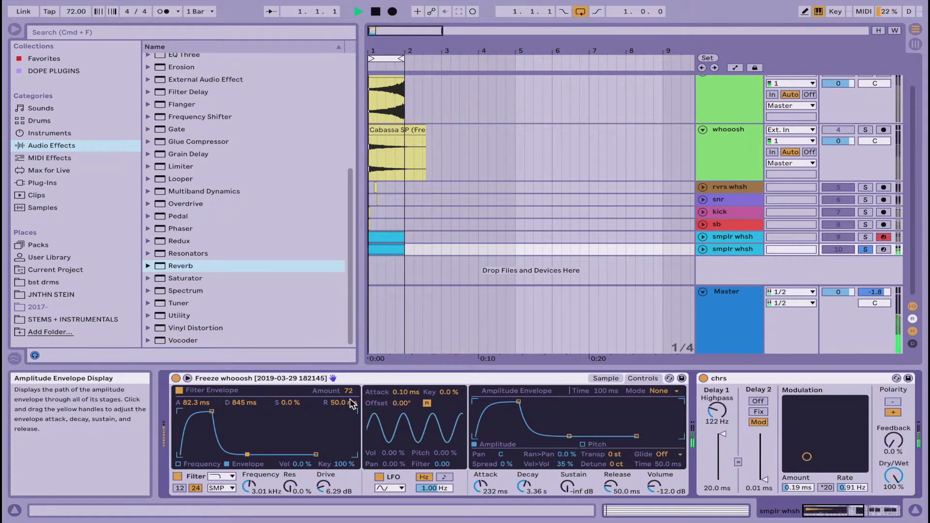
{"action": "key", "text": "space"}
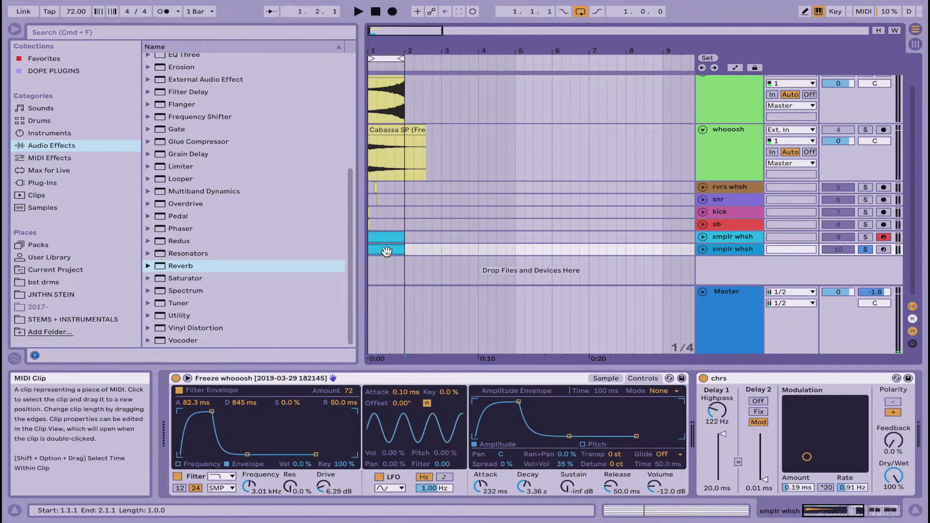
Set Simpler's filter cutoff to 115 Hz and its drive to 10.3 dB during playback.
{"action": "key", "text": "space"}
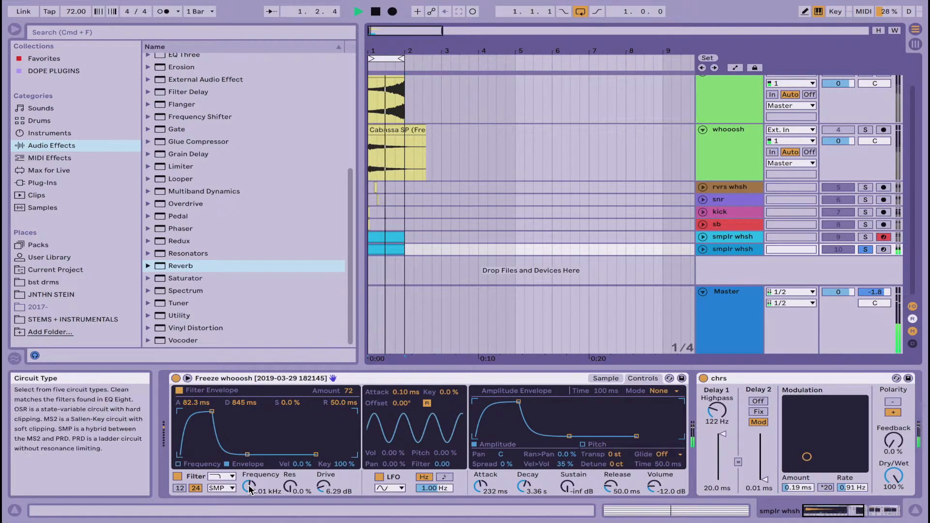
{"action": "left_click_drag", "start_coordinate": [249, 486], "coordinate": [249, 506]}
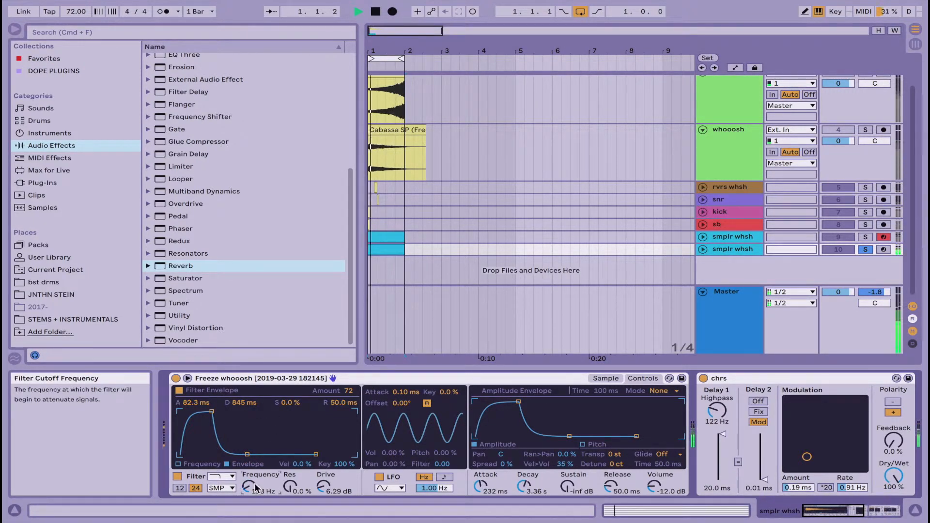
{"action": "left_click_drag", "start_coordinate": [291, 493], "coordinate": [318, 481]}
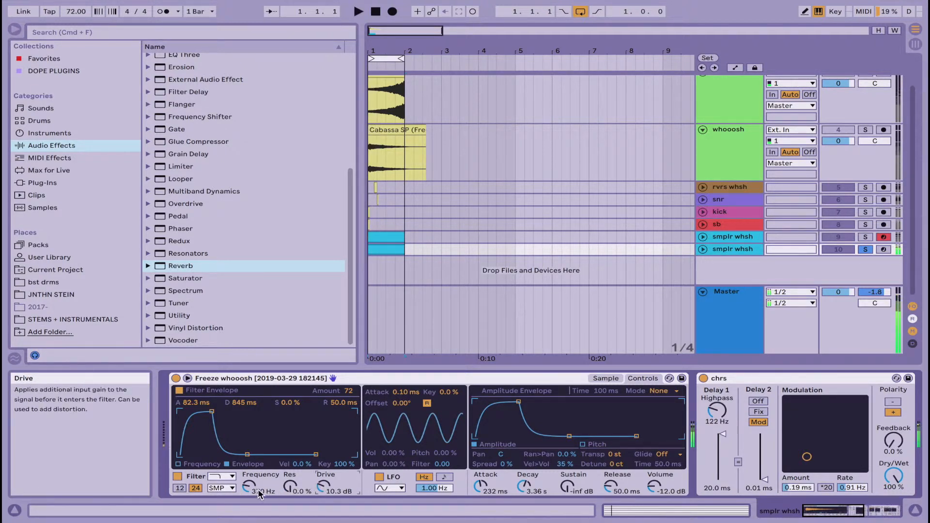
{"action": "left_click_drag", "start_coordinate": [260, 494], "coordinate": [260, 497]}
{"action": "key", "text": "space"}
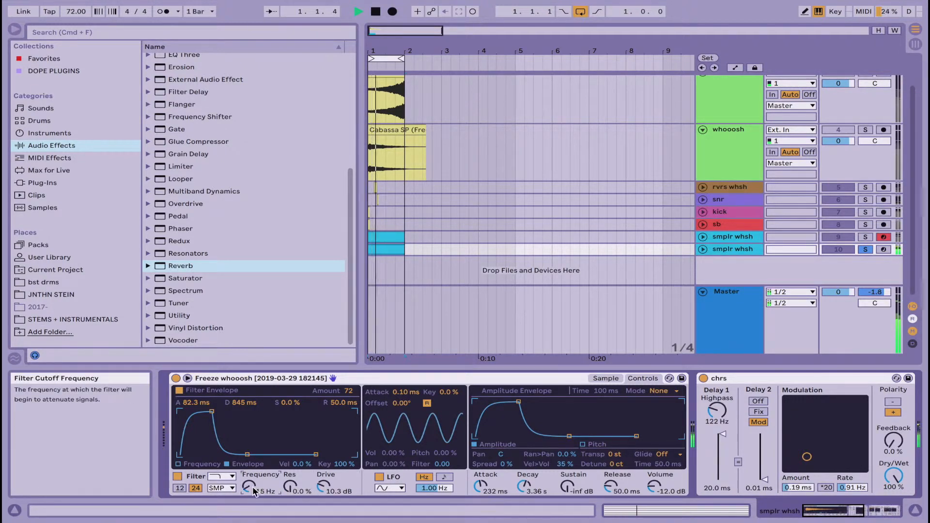
Try transposing Simpler down 12 semitones while the chord plays.
{"action": "left_click", "coordinate": [607, 379]}
{"action": "key", "text": "space"}
{"action": "left_click", "coordinate": [649, 378]}
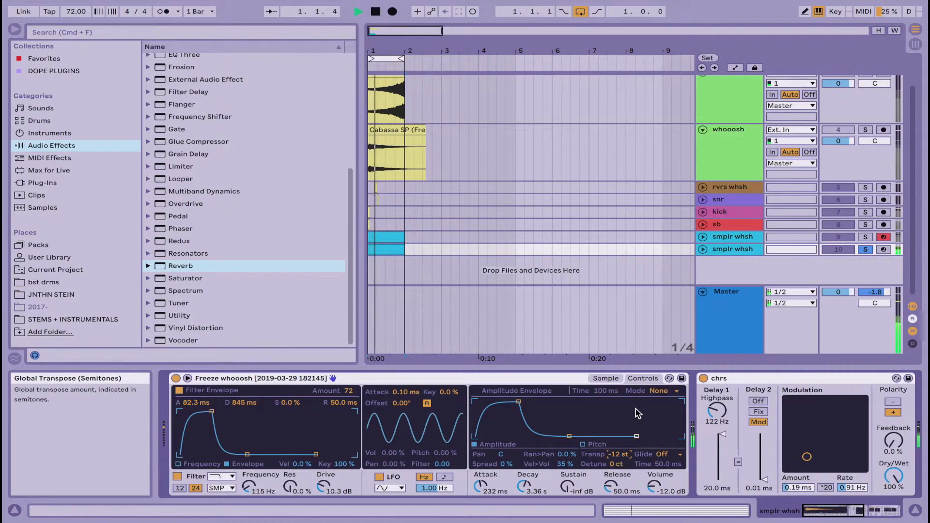
Set the warp mode of Simpler's sample to Complex.
{"action": "left_click", "coordinate": [605, 380]}
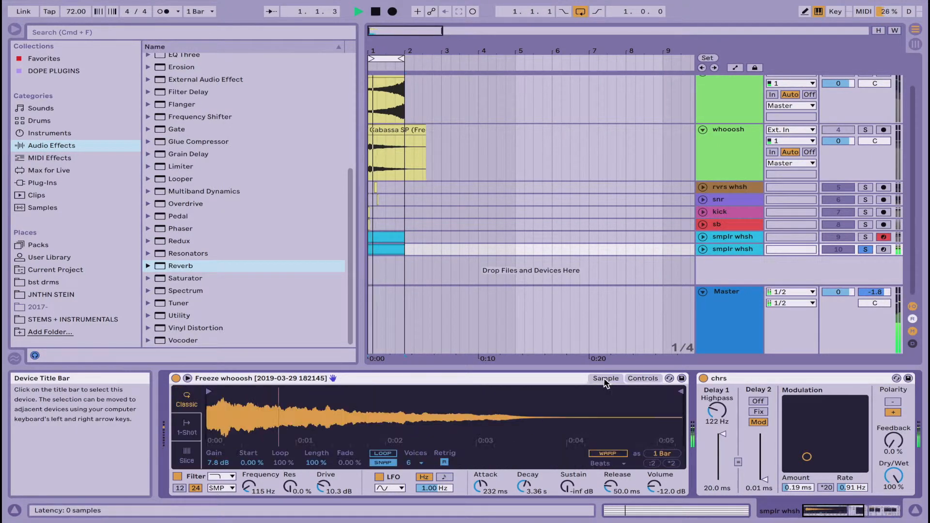
{"action": "left_click", "coordinate": [615, 464]}
{"action": "left_click", "coordinate": [615, 450]}
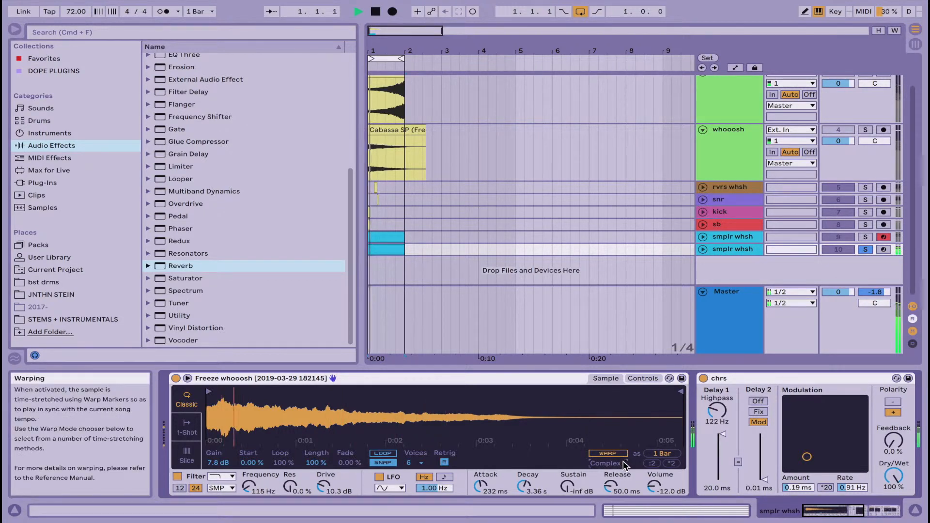
{"action": "left_click", "coordinate": [623, 461]}
{"action": "left_click", "coordinate": [612, 442]}
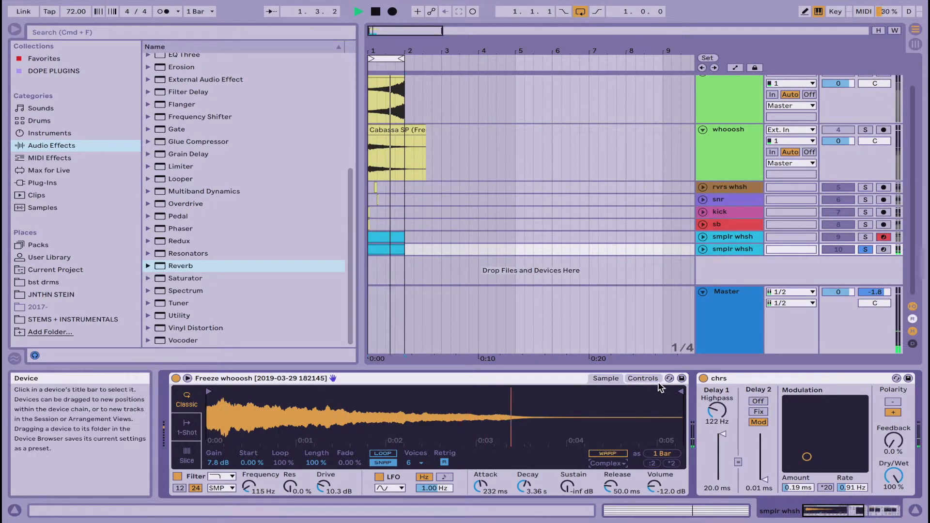
Set the filter envelope's decay to 20.0 s and amount to 66, the filter drive to 6.10 dB and the amplitude decay to 6.20 s.
{"action": "left_click", "coordinate": [644, 380]}
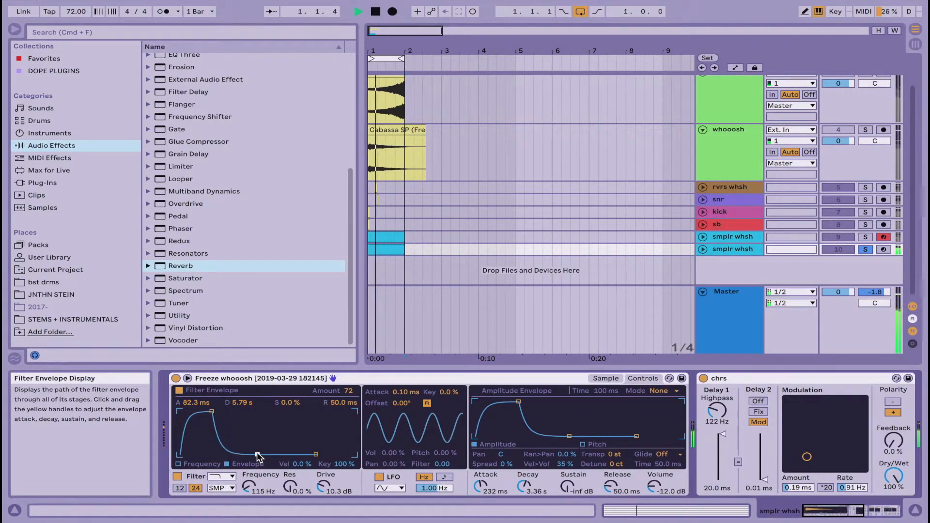
{"action": "left_click_drag", "start_coordinate": [310, 481], "coordinate": [310, 486]}
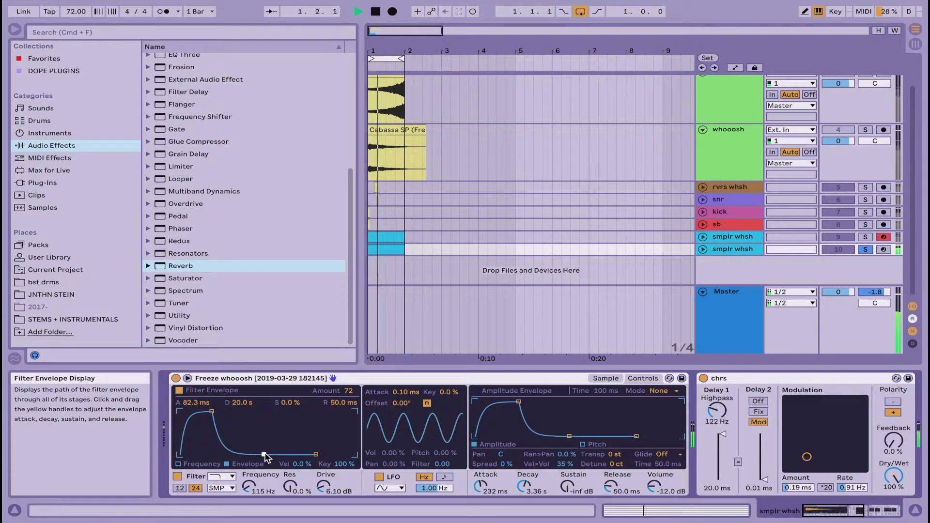
{"action": "left_click_drag", "start_coordinate": [526, 486], "coordinate": [526, 482]}
{"action": "key", "text": "space"}
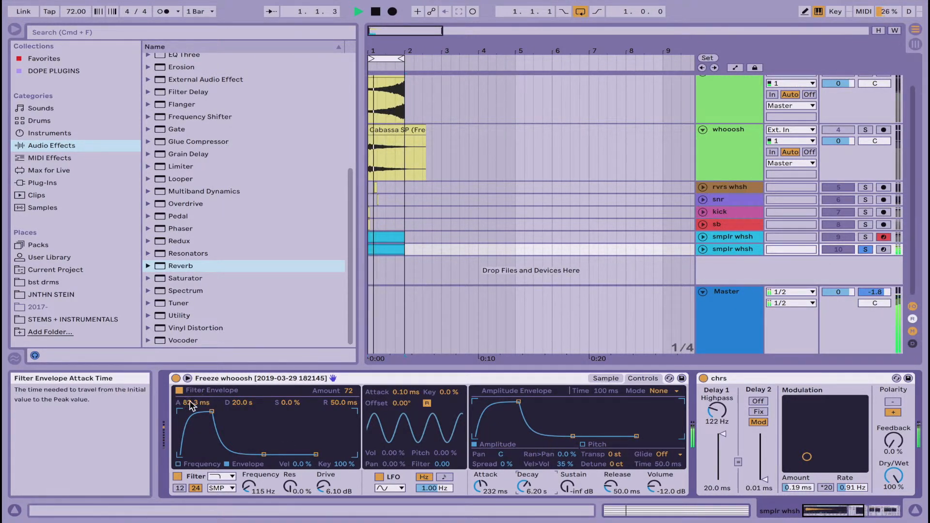
{"action": "left_click", "coordinate": [328, 394]}
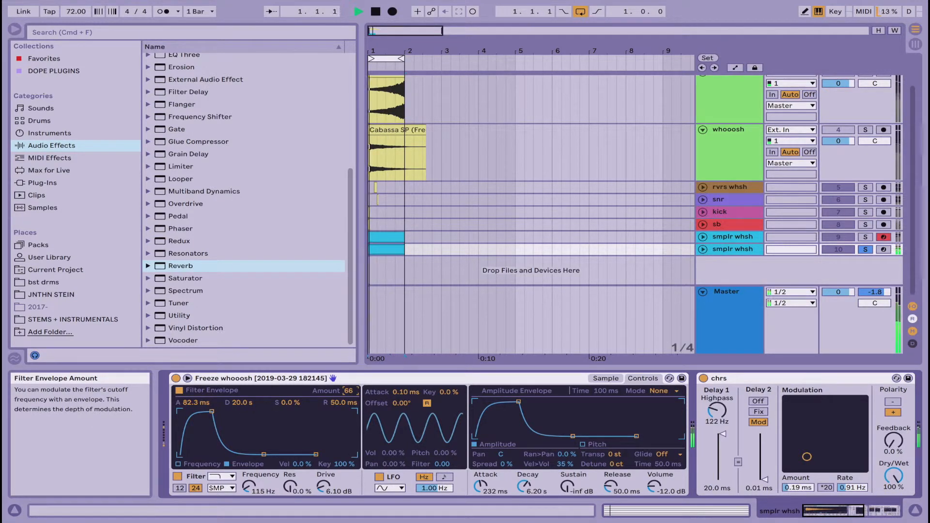
{"action": "scroll", "coordinate": [366, 411], "scroll_direction": "right", "scroll_amount": 10}
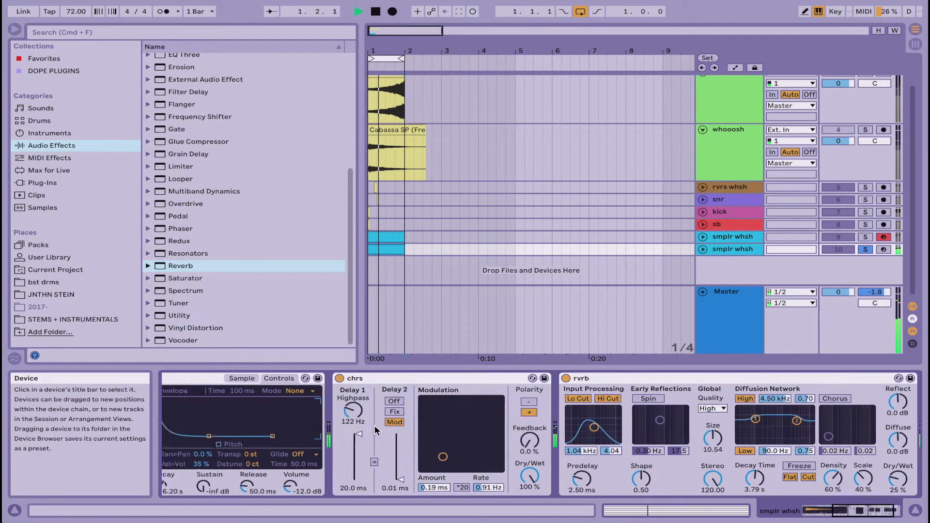
Insert an EQ Eight between the Chorus and Reverb on the second Simpler track and start playback.
{"action": "scroll", "coordinate": [167, 130], "scroll_direction": "up", "scroll_amount": 4}
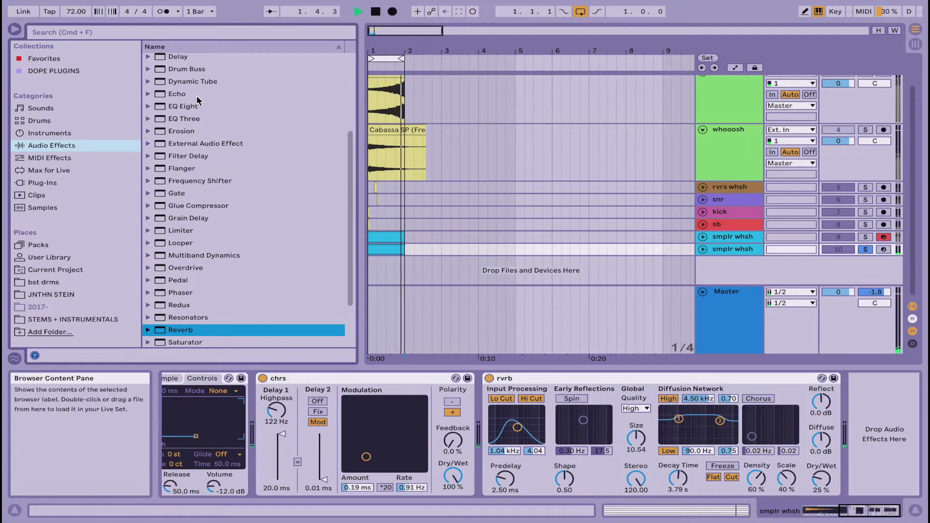
{"action": "double_click", "coordinate": [176, 106]}
{"action": "left_click_drag", "start_coordinate": [606, 375], "coordinate": [314, 457]}
{"action": "key", "text": "space"}
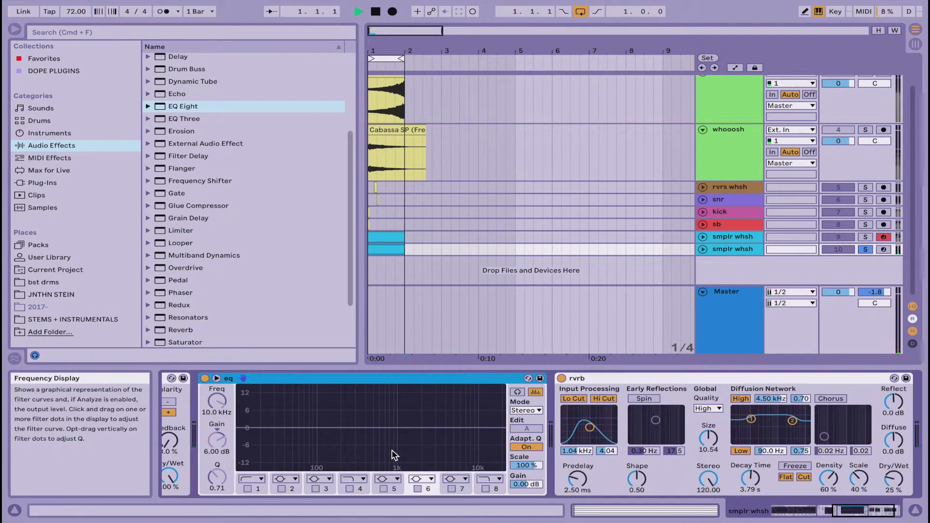
In EQ Eight, cut band 5 by 6.07 dB at 2.55 kHz with Q 0.46 and boost band 3 by 11.5 dB at 198 Hz with Q 0.12.
{"action": "left_click", "coordinate": [384, 489]}
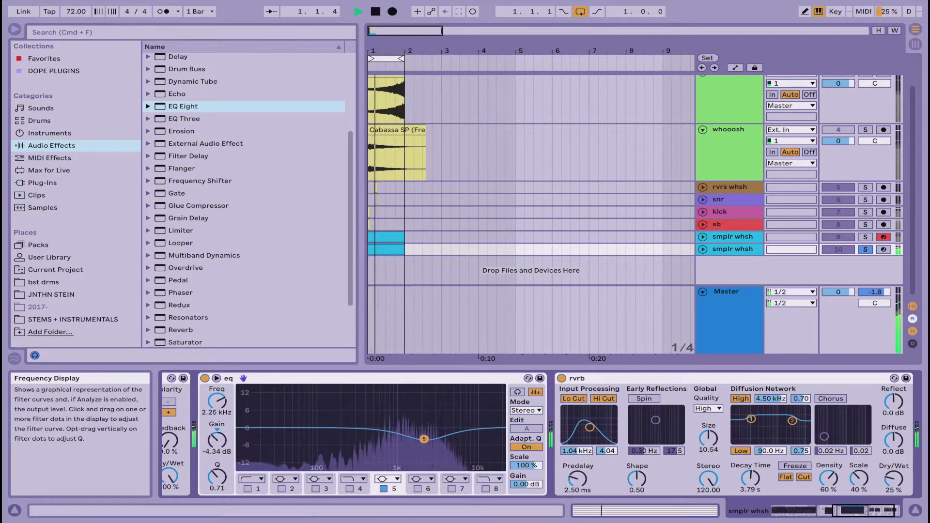
{"action": "left_click_drag", "start_coordinate": [217, 477], "coordinate": [217, 479]}
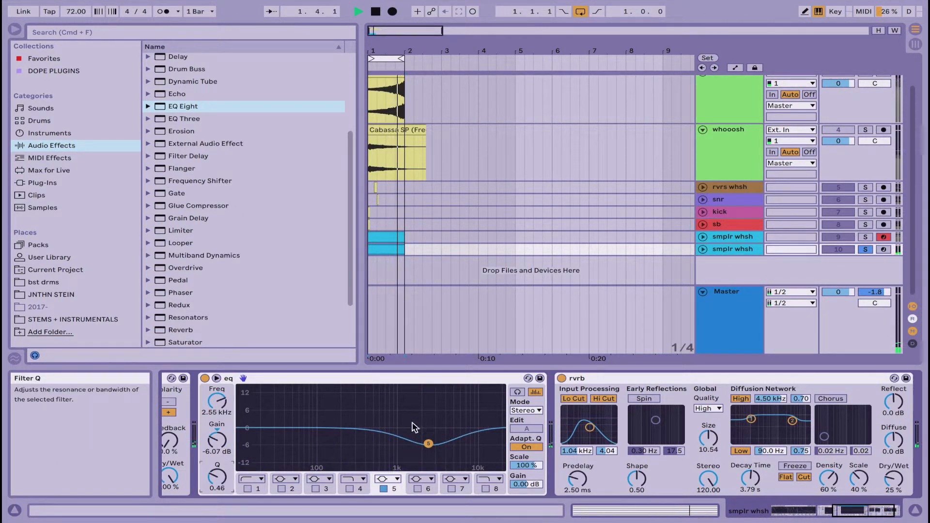
{"action": "double_click", "coordinate": [393, 444]}
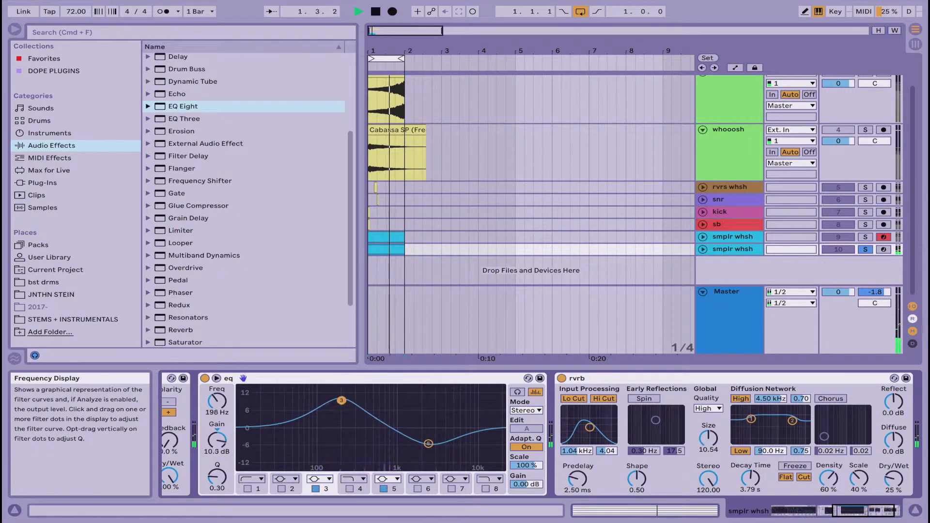
{"action": "left_click_drag", "start_coordinate": [218, 478], "coordinate": [217, 475]}
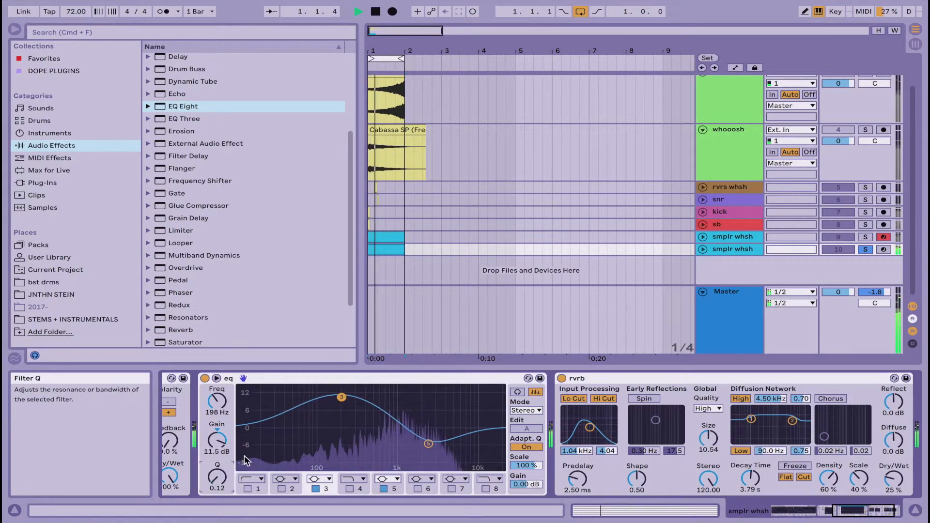
Hide the browser and duplicate the one-bar loop on all tracks three times to fill four bars.
{"action": "left_click", "coordinate": [14, 30]}
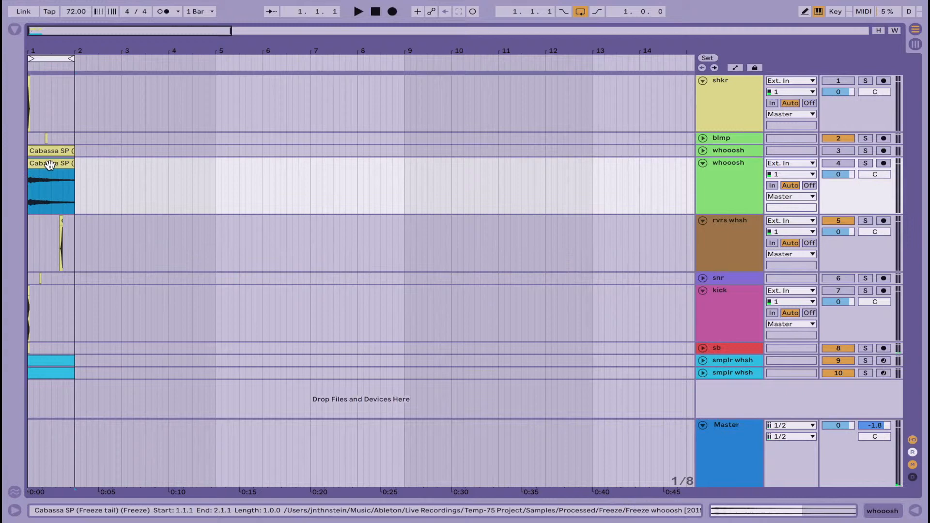
{"action": "key", "text": "space"}
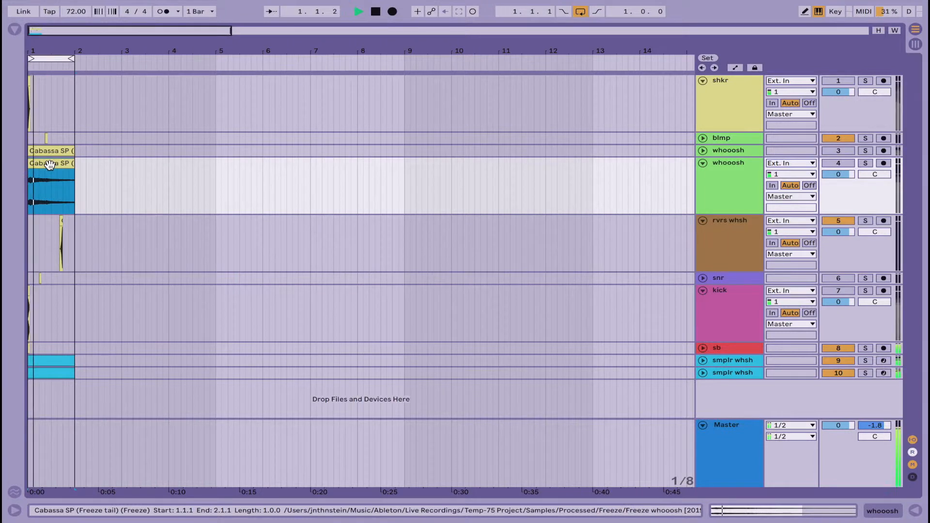
{"action": "key", "text": "ctrl+d"}
{"action": "key", "text": "ctrl+d"}
{"action": "key", "text": "ctrl+d"}
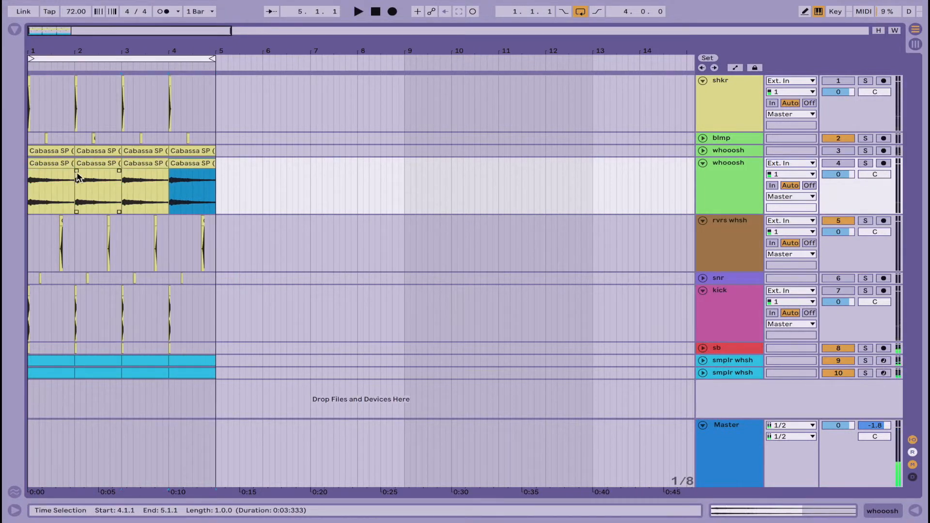
Place copies of the first kick clip at 1.2.3, 1.3.3, 2.1.2 and 2.2.3 on the kick track.
{"action": "left_click", "coordinate": [43, 240]}
{"action": "scroll", "coordinate": [42, 240], "scroll_direction": "up", "scroll_amount": 4}
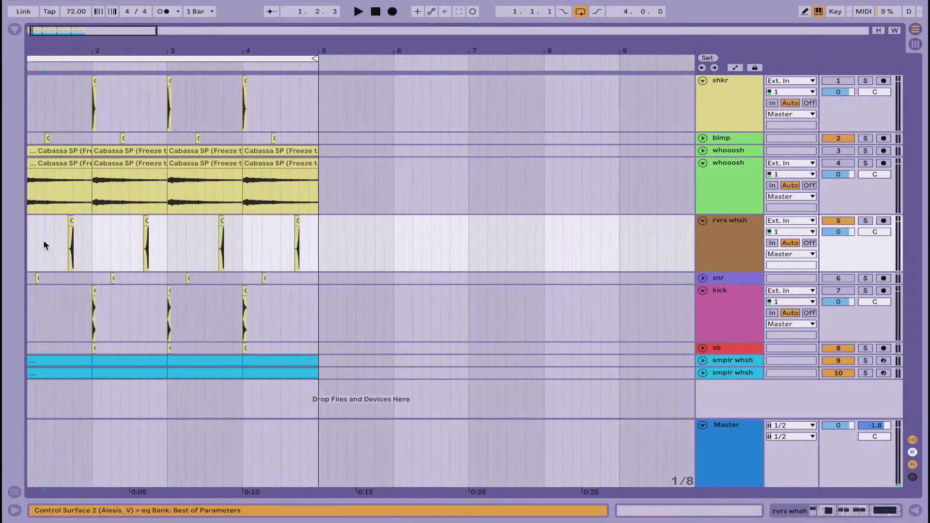
{"action": "scroll", "coordinate": [43, 240], "scroll_direction": "left", "scroll_amount": 2}
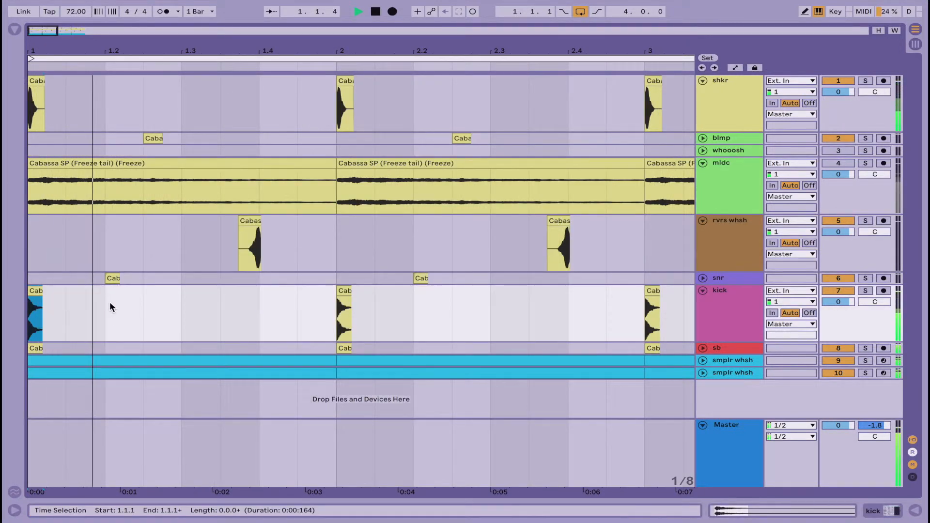
{"action": "left_click", "coordinate": [145, 315]}
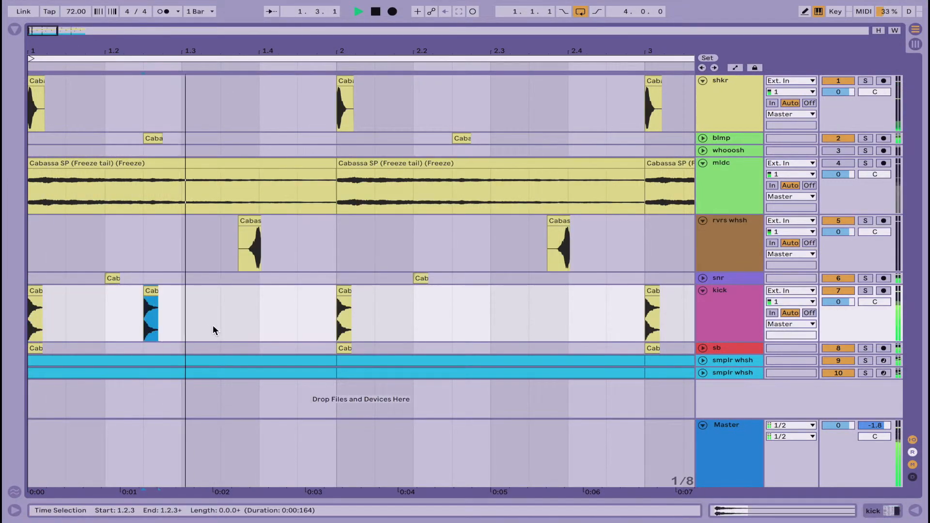
{"action": "key", "text": "ctrl+d"}
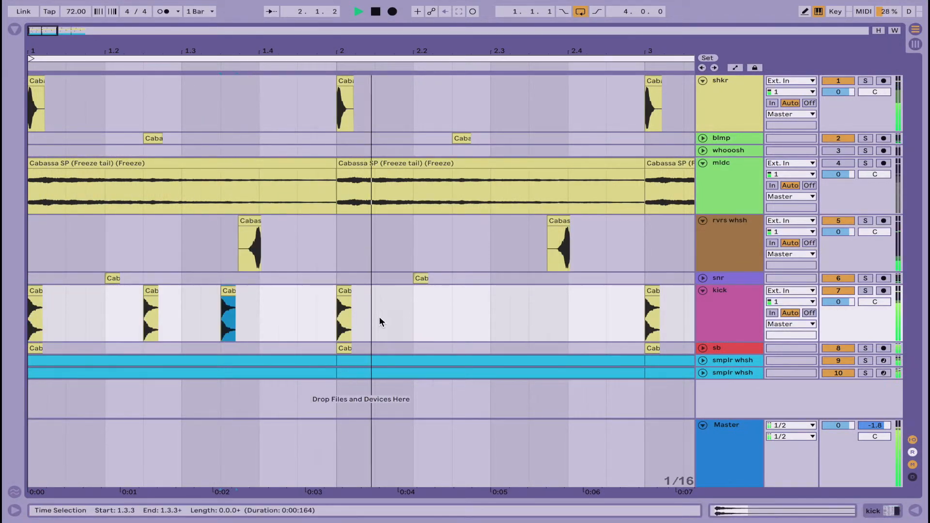
{"action": "left_click", "coordinate": [360, 321]}
{"action": "key", "text": "ctrl+v"}
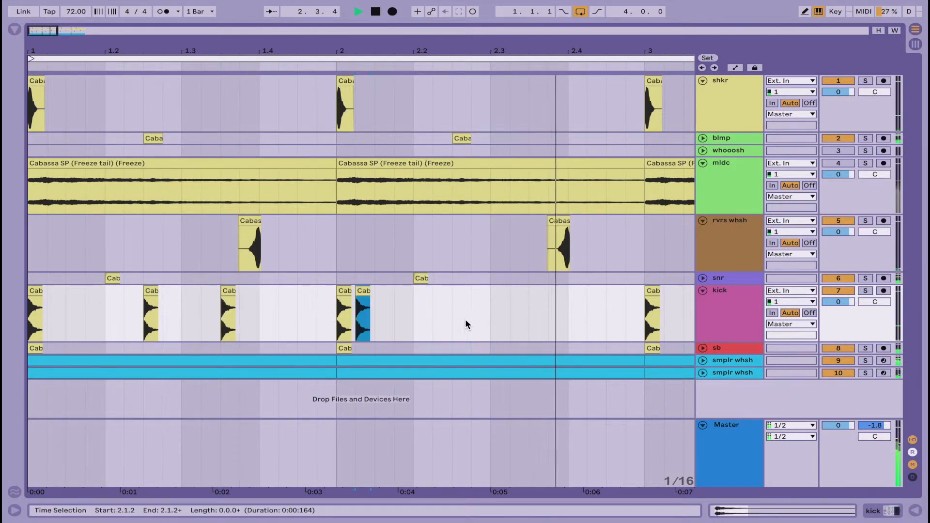
{"action": "left_click", "coordinate": [455, 318]}
{"action": "key", "text": "ctrl+v"}
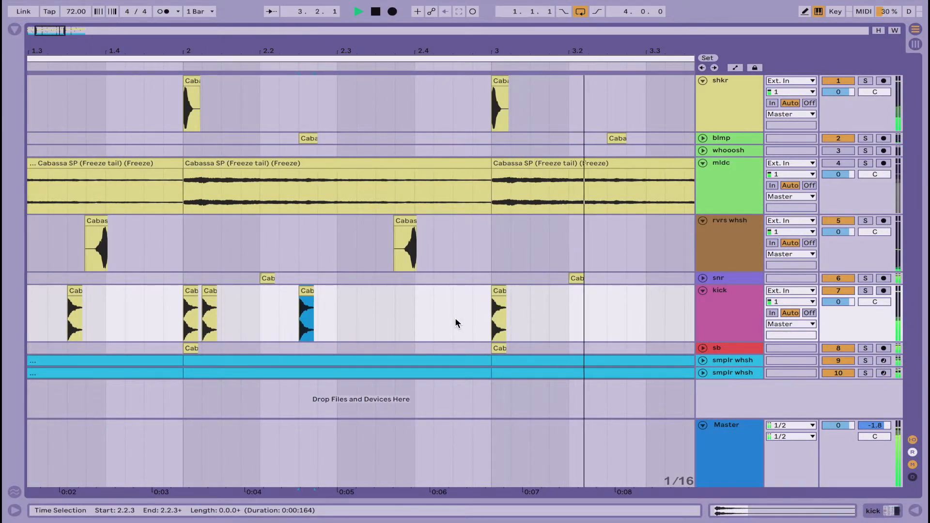
Duplicate the snare track's first two beats repeatedly until the snare pattern fills all four bars.
{"action": "scroll", "coordinate": [455, 318], "scroll_direction": "left", "scroll_amount": 5}
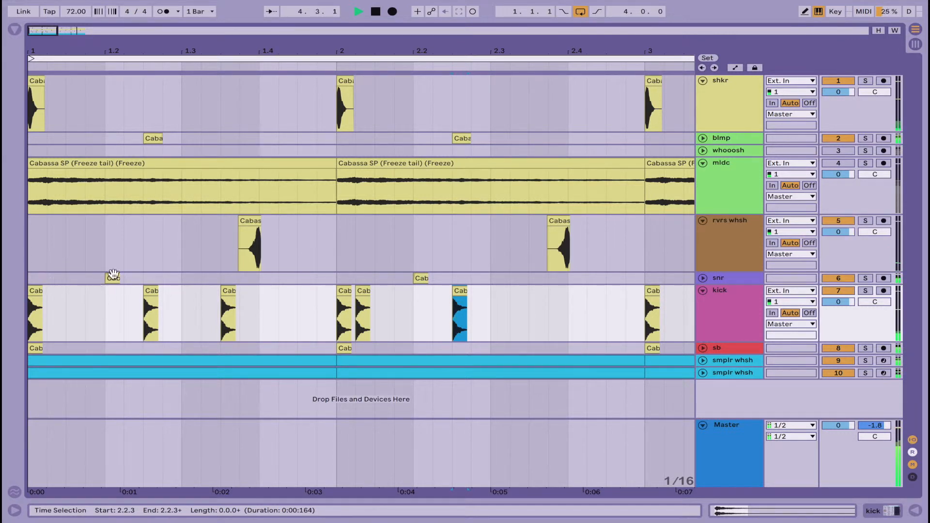
{"action": "left_click_drag", "start_coordinate": [31, 274], "coordinate": [184, 280]}
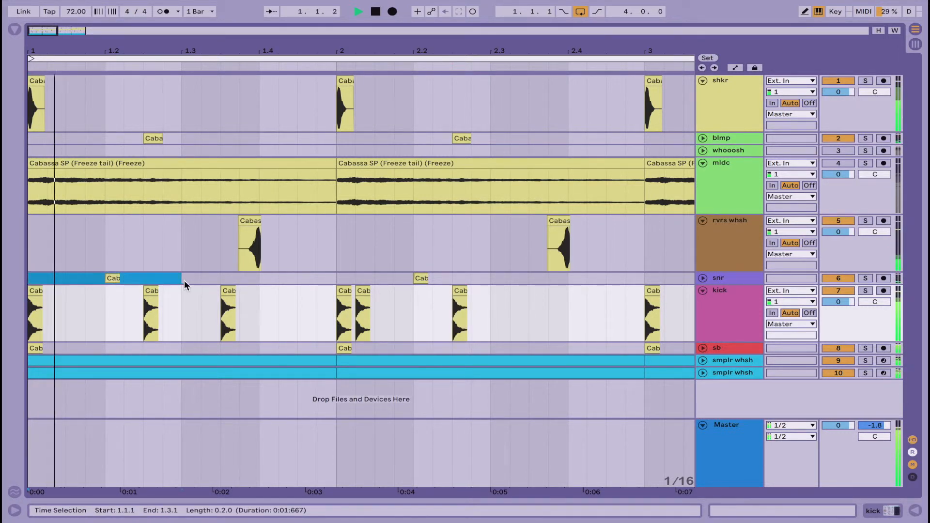
{"action": "key", "text": "ctrl+d"}
{"action": "key", "text": "ctrl+d"}
{"action": "scroll", "coordinate": [262, 304], "scroll_direction": "right", "scroll_amount": 10}
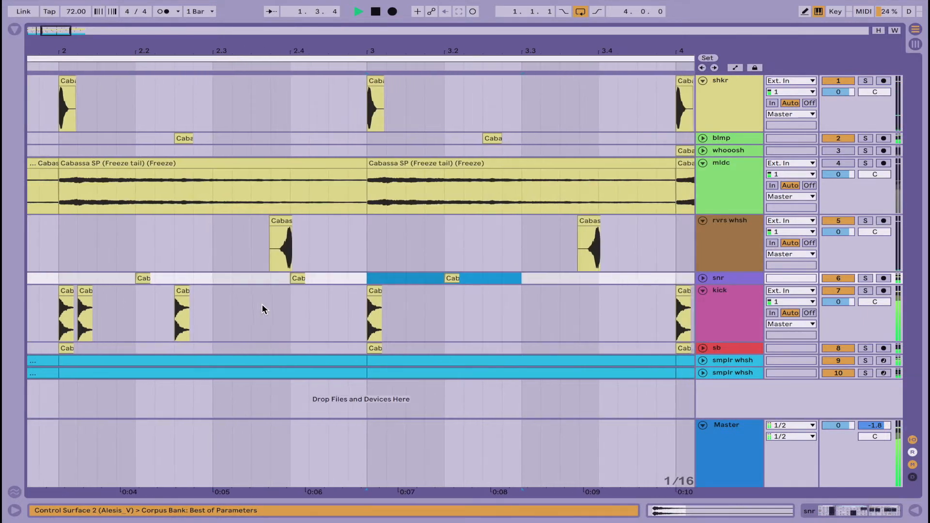
Copy the kick pattern of bars 1 and 2 to bars 3 and 4, and add an extra kick at 3.1.3.
{"action": "scroll", "coordinate": [262, 309], "scroll_direction": "down", "scroll_amount": 5}
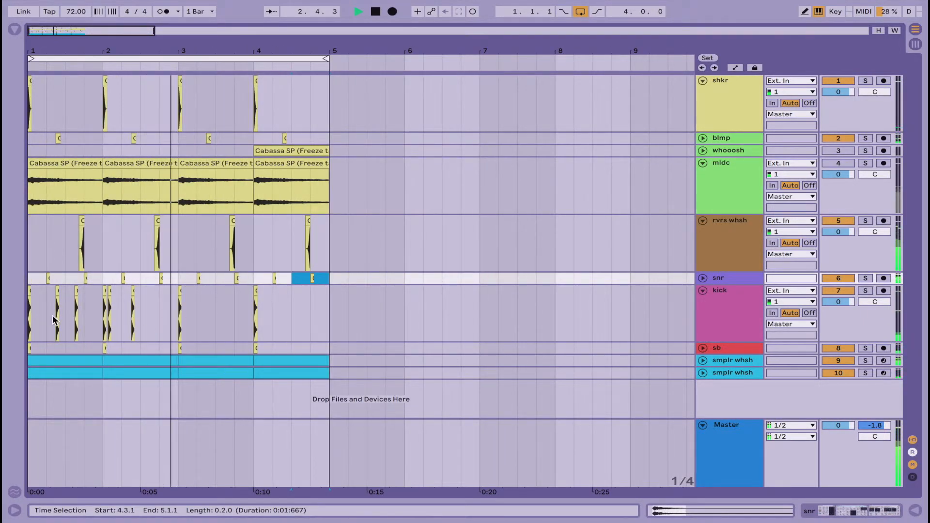
{"action": "left_click_drag", "start_coordinate": [180, 315], "coordinate": [27, 315]}
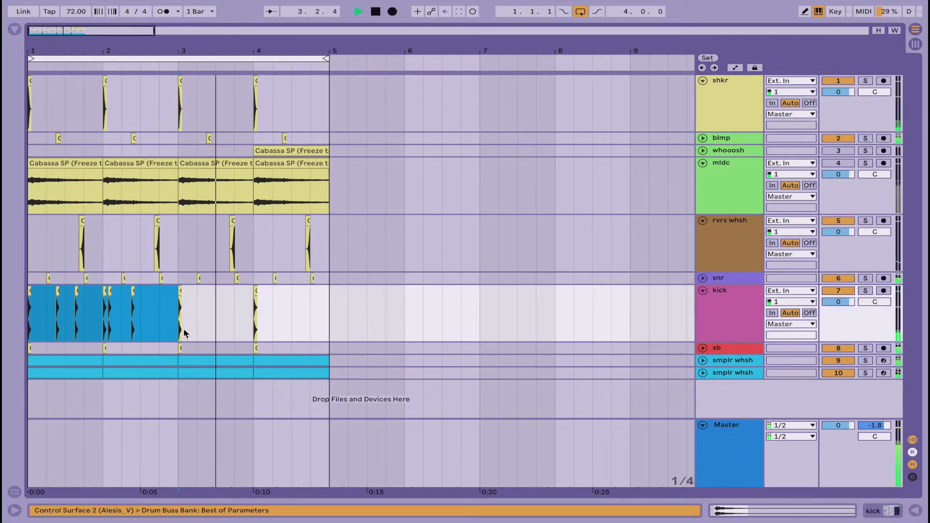
{"action": "left_click", "coordinate": [184, 333]}
{"action": "scroll", "coordinate": [191, 322], "scroll_direction": "up", "scroll_amount": 5}
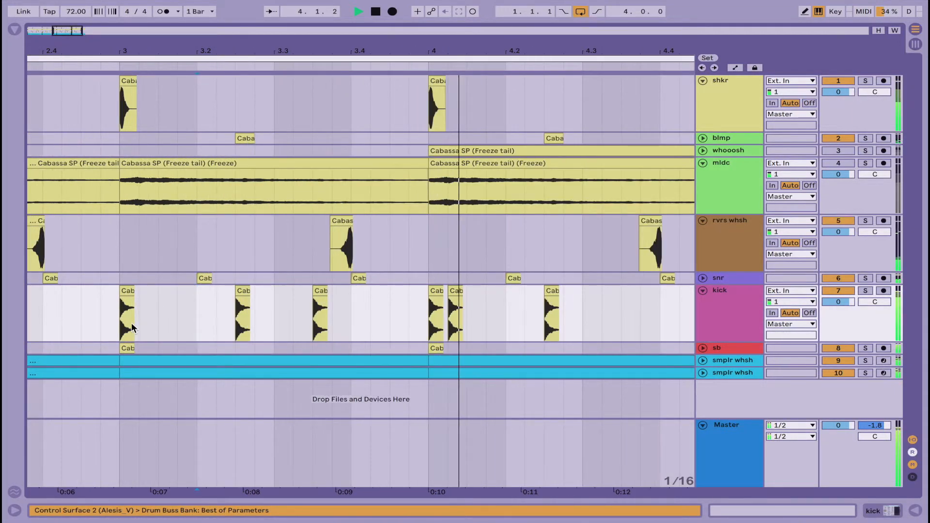
{"action": "left_click_drag", "start_coordinate": [132, 328], "coordinate": [153, 324]}
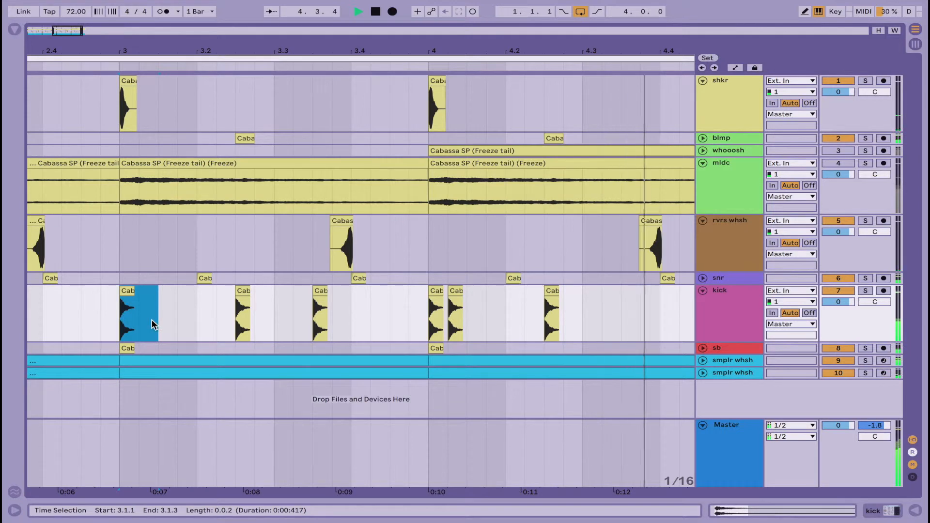
{"action": "key", "text": "Right"}
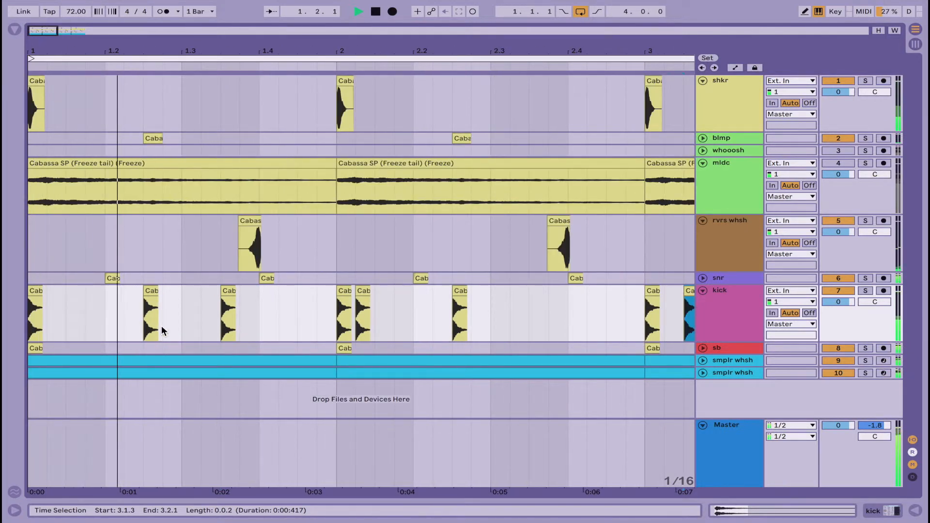
Copy the first sb clip to 2.1.2, aligned with the kick there.
{"action": "left_click", "coordinate": [34, 348]}
{"action": "key", "text": "super+c"}
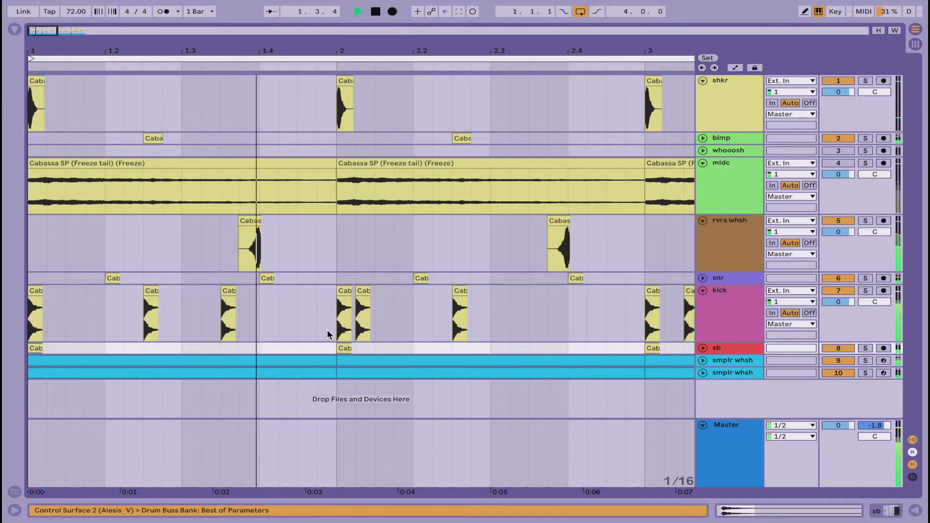
{"action": "left_click", "coordinate": [360, 347]}
{"action": "key", "text": "super+v"}
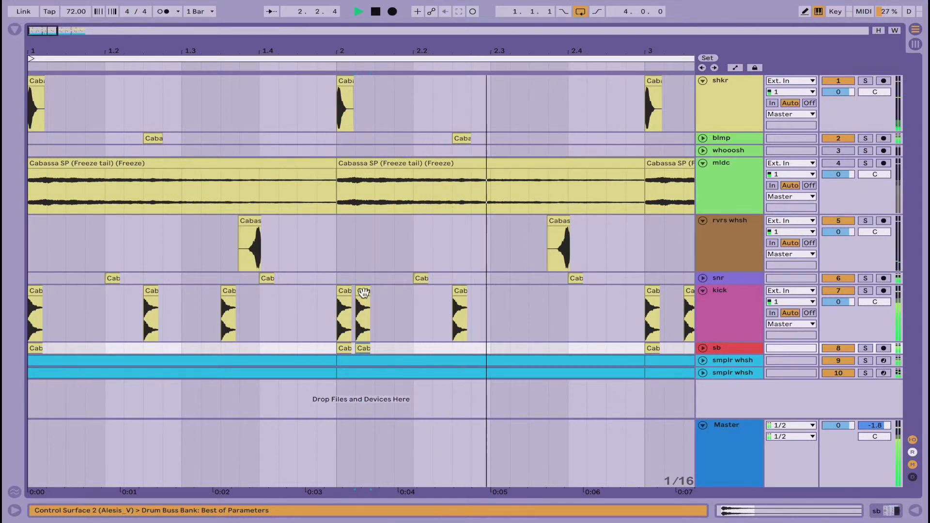
{"action": "left_click", "coordinate": [364, 317]}
{"action": "left_click_drag", "start_coordinate": [365, 348], "coordinate": [385, 348]}
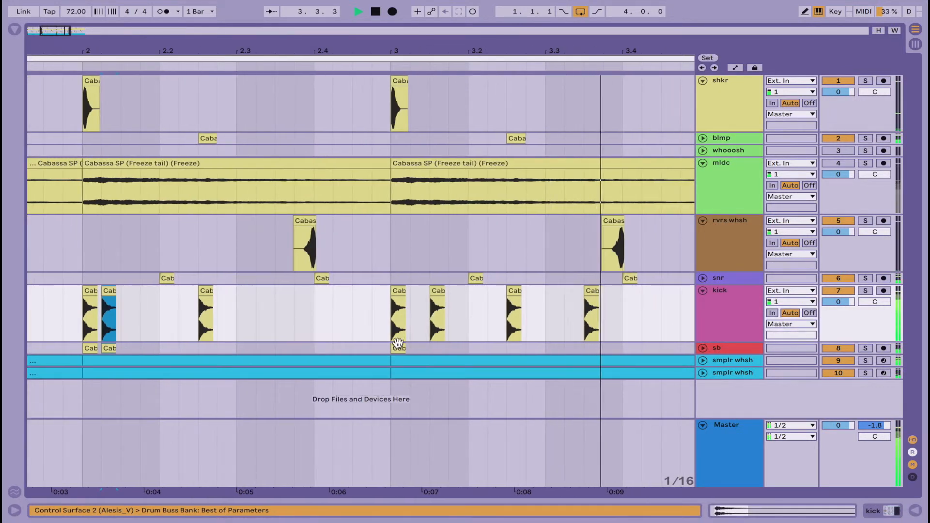
Paste sb clips under the kicks at 3.1.3, 3.2.3, 3.3.3, 4.2.3 and 1.3.3.
{"action": "left_click", "coordinate": [445, 347]}
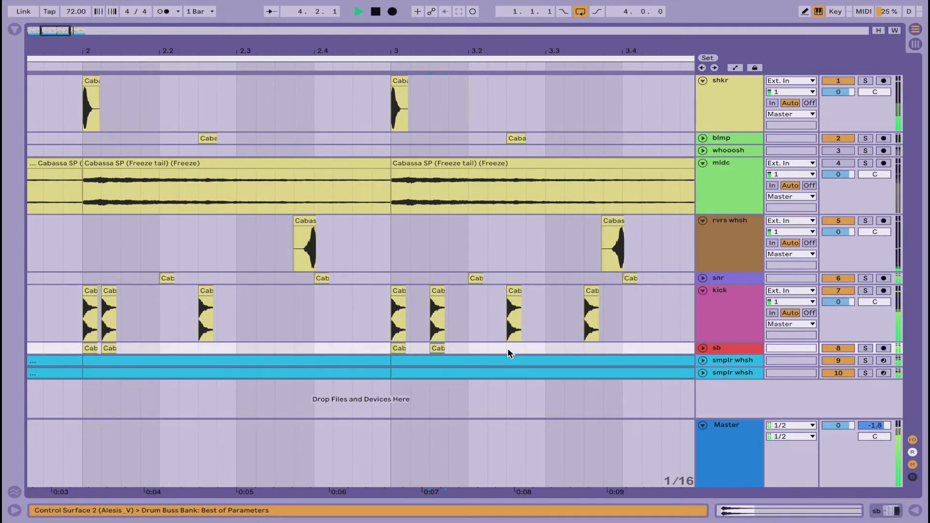
{"action": "left_click", "coordinate": [583, 344]}
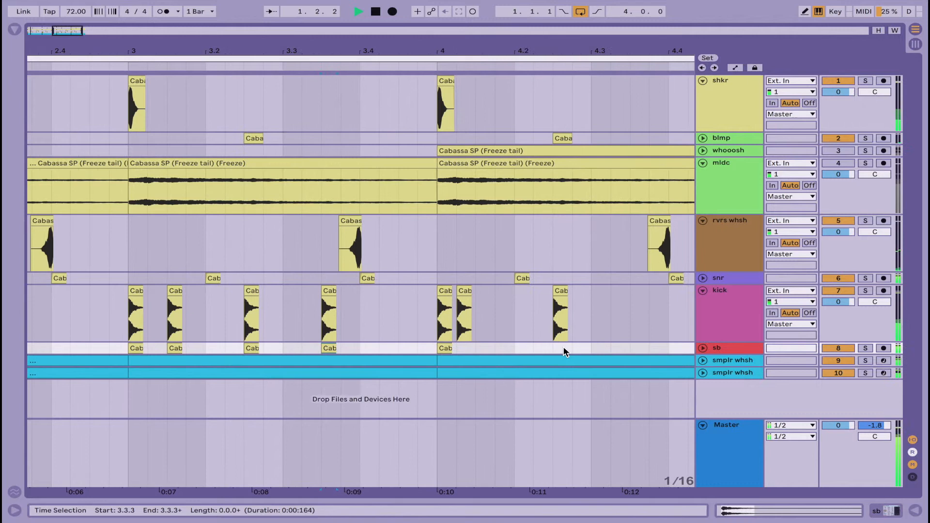
{"action": "left_click", "coordinate": [562, 347]}
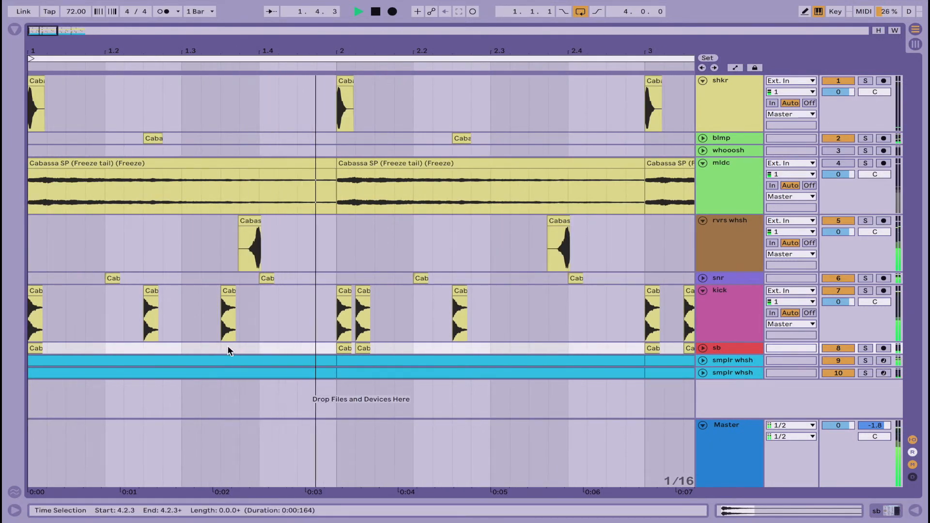
{"action": "left_click", "coordinate": [228, 345]}
{"action": "key", "text": "ctrl+v"}
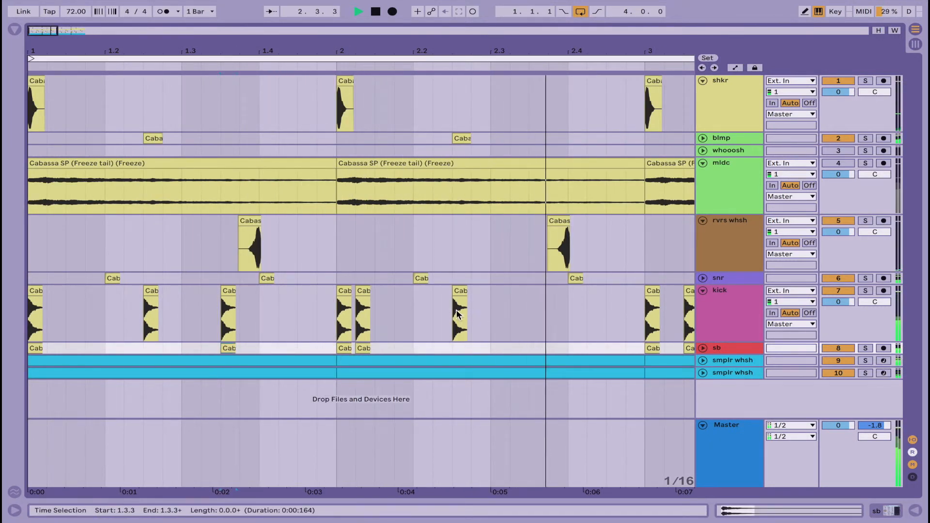
Copy the kick and sb pair at 2.1.2 to 2.3.3.
{"action": "left_click", "coordinate": [370, 341]}
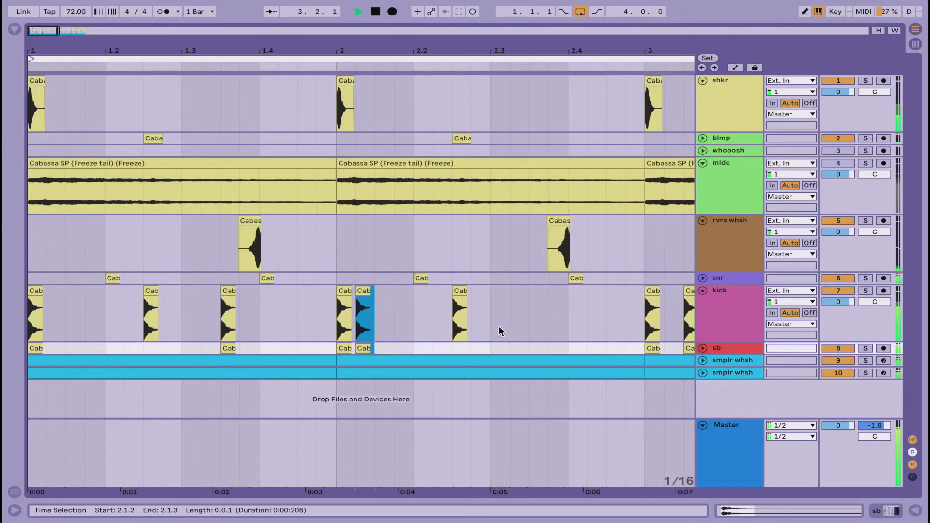
{"action": "left_click", "coordinate": [535, 316]}
{"action": "key", "text": "ctrl+v"}
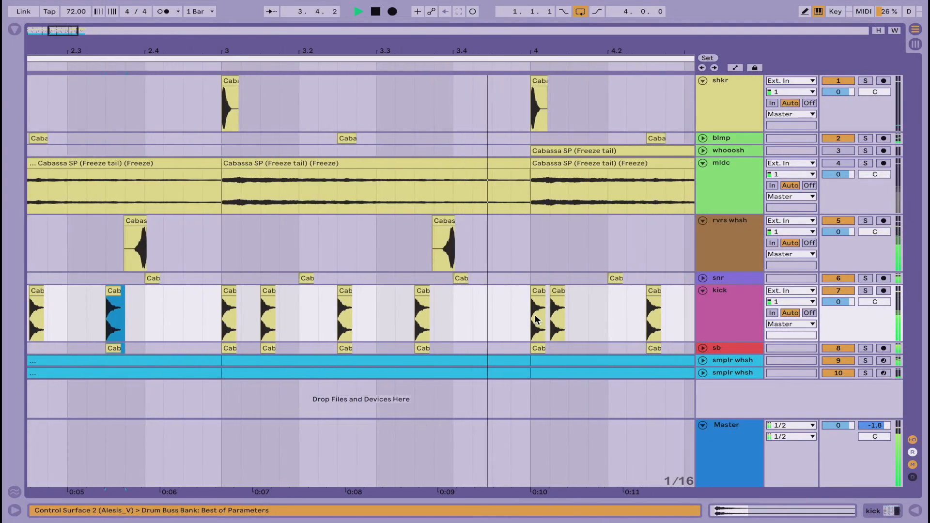
Delete the kick at 4.1.2 and copy the kick and sb pair from 4.1.1 to just before beat 4.2.
{"action": "left_click", "coordinate": [562, 324]}
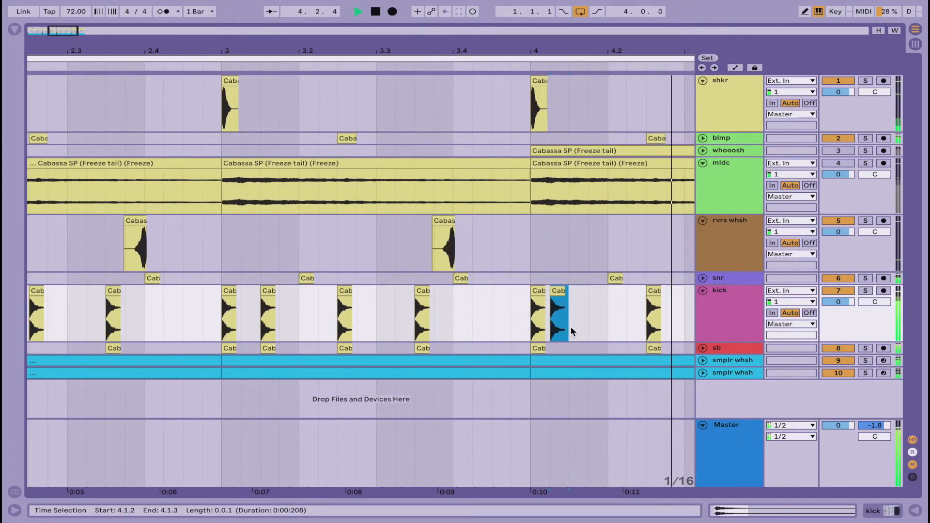
{"action": "key", "text": "Delete"}
{"action": "left_click_drag", "start_coordinate": [541, 325], "coordinate": [551, 347]}
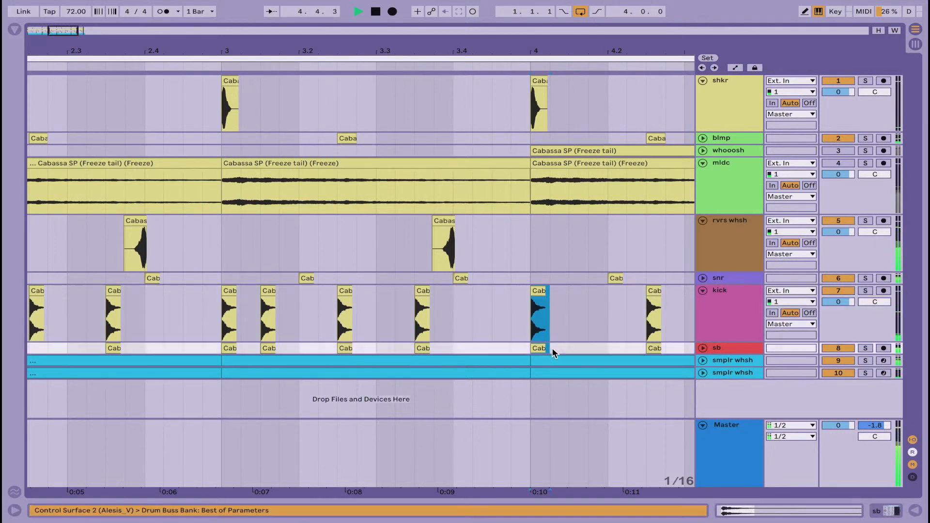
{"action": "left_click", "coordinate": [587, 320]}
{"action": "key", "text": "ctrl+v"}
{"action": "key", "text": "minus"}
{"action": "key", "text": "minus"}
{"action": "key", "text": "minus"}
{"action": "key", "text": "minus"}
{"action": "key", "text": "minus"}
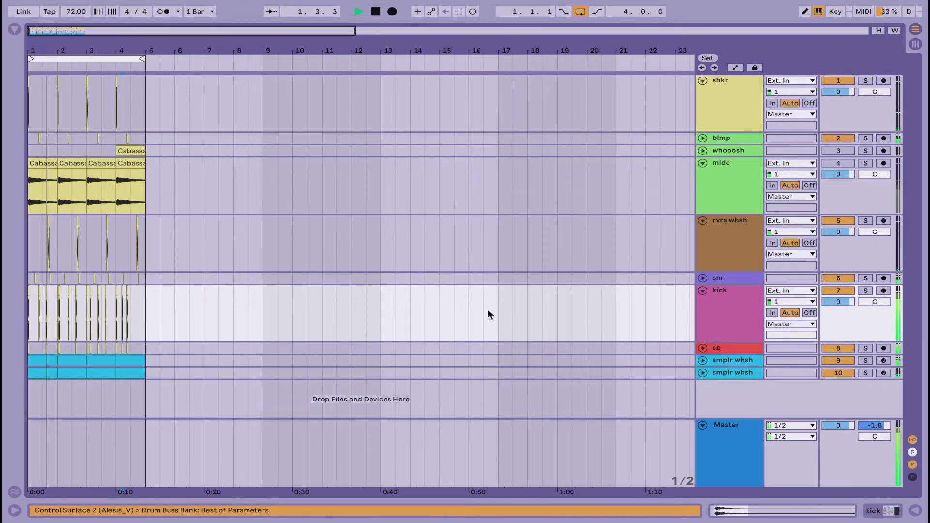
Remove the chord clips in bars 2 and 4 of the second smplr whsh track (track 10).
{"action": "key", "text": "plus"}
{"action": "key", "text": "plus"}
{"action": "key", "text": "plus"}
{"action": "key", "text": "plus"}
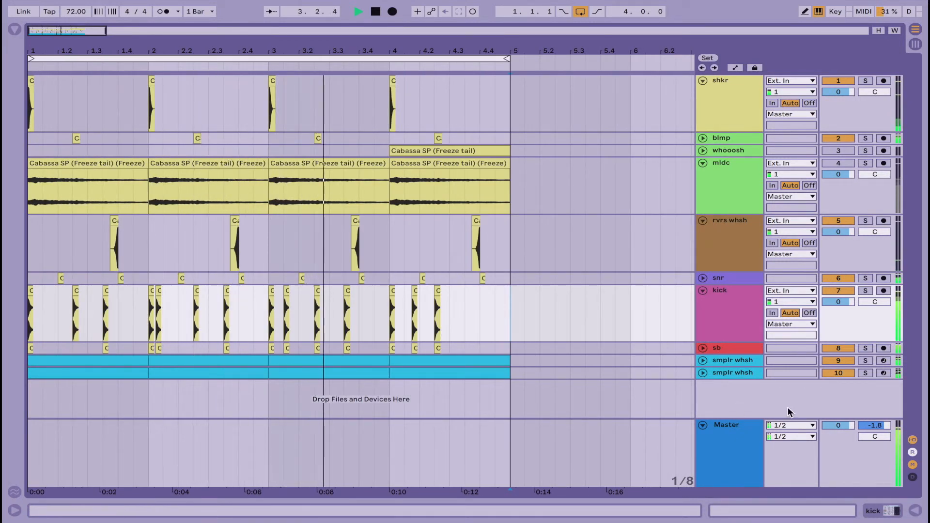
{"action": "left_click", "coordinate": [709, 361]}
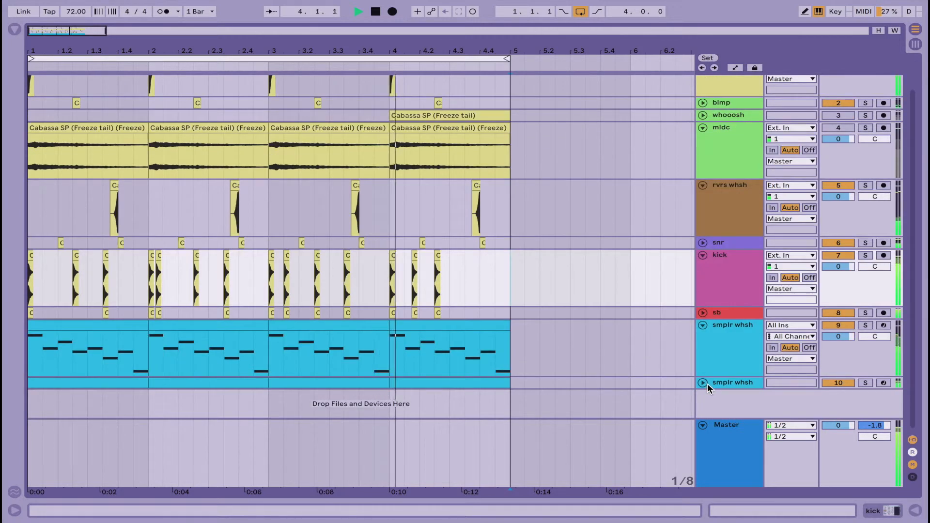
{"action": "left_click", "coordinate": [707, 384]}
{"action": "scroll", "coordinate": [553, 348], "scroll_direction": "down", "scroll_amount": 2}
{"action": "left_click", "coordinate": [238, 341]}
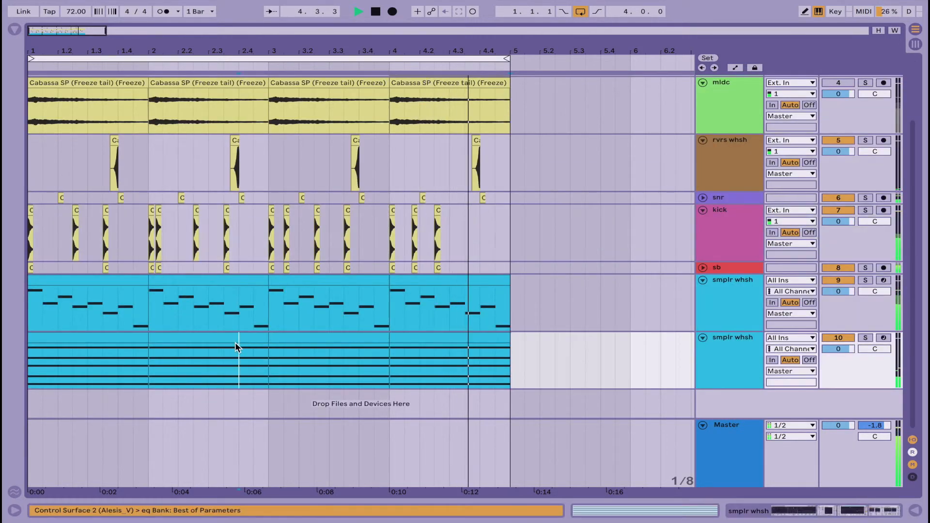
{"action": "left_click_drag", "start_coordinate": [228, 339], "coordinate": [413, 332]}
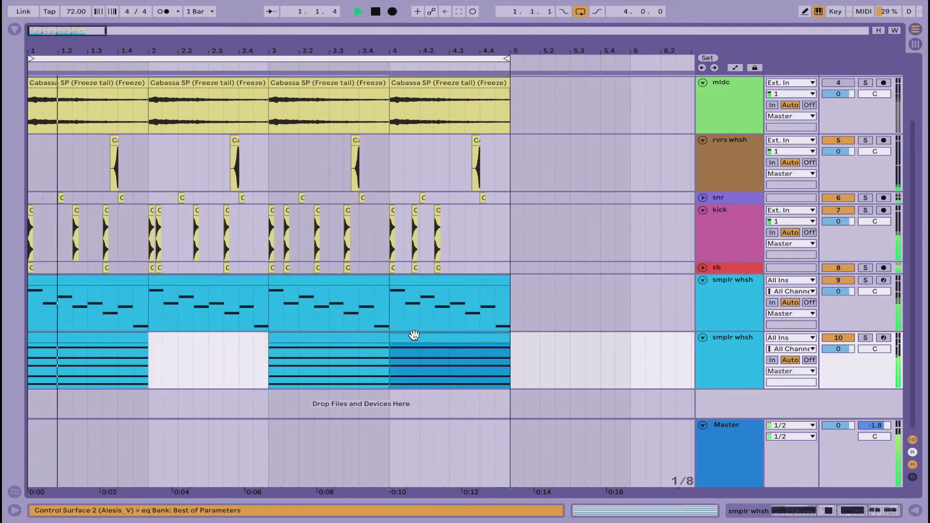
Consolidate the bar 1 and 2 melody clips on smplr whsh track 9 and transpose the bar 2 notes down an octave.
{"action": "left_click", "coordinate": [127, 280]}
{"action": "left_click", "coordinate": [168, 280], "text": "shift"}
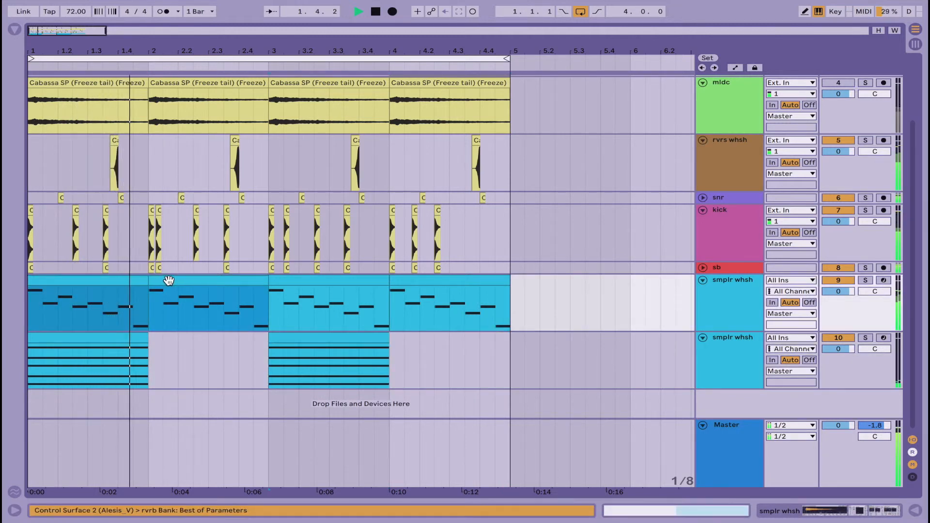
{"action": "key", "text": "super+j"}
{"action": "double_click", "coordinate": [168, 280]}
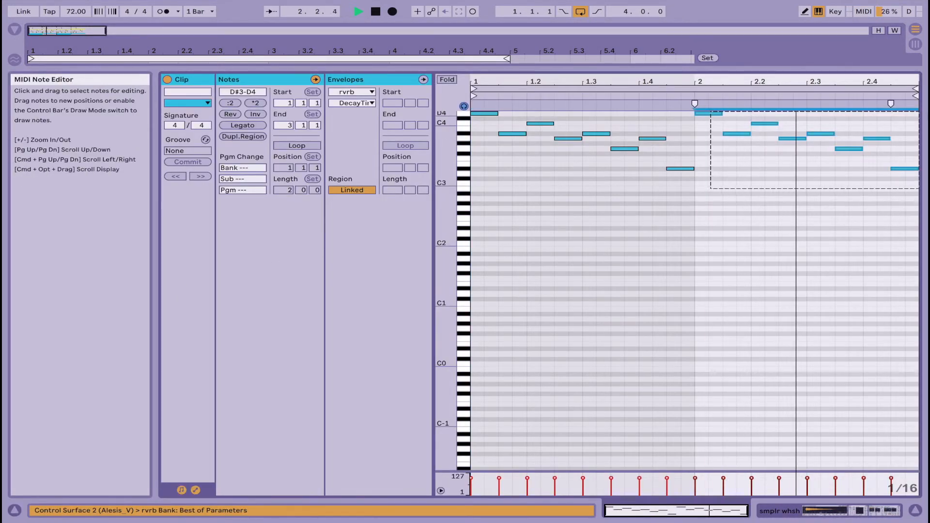
{"action": "key", "text": "shift+Down"}
{"action": "left_click", "coordinate": [828, 512]}
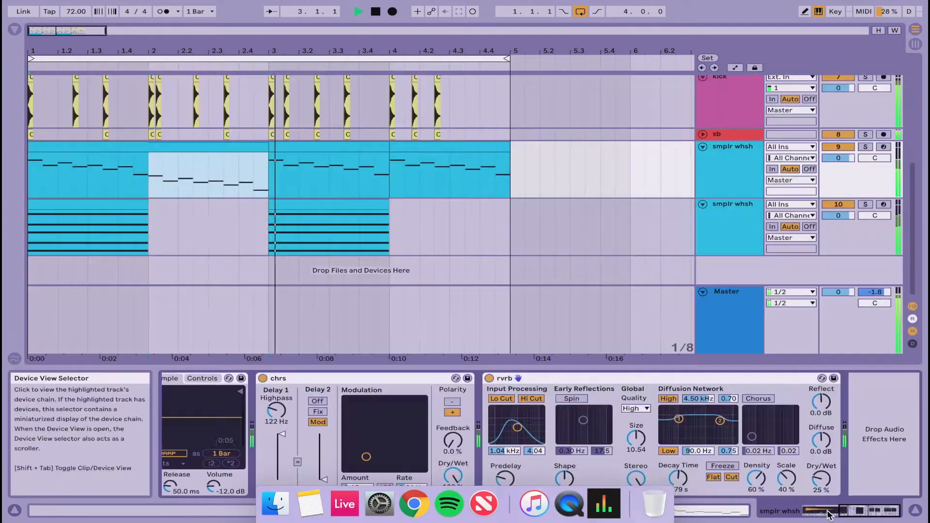
Replace the track 9 melody clips in bars 3 and 4 with a copy of the two-bar clip, and hide the device view.
{"action": "left_click", "coordinate": [276, 150]}
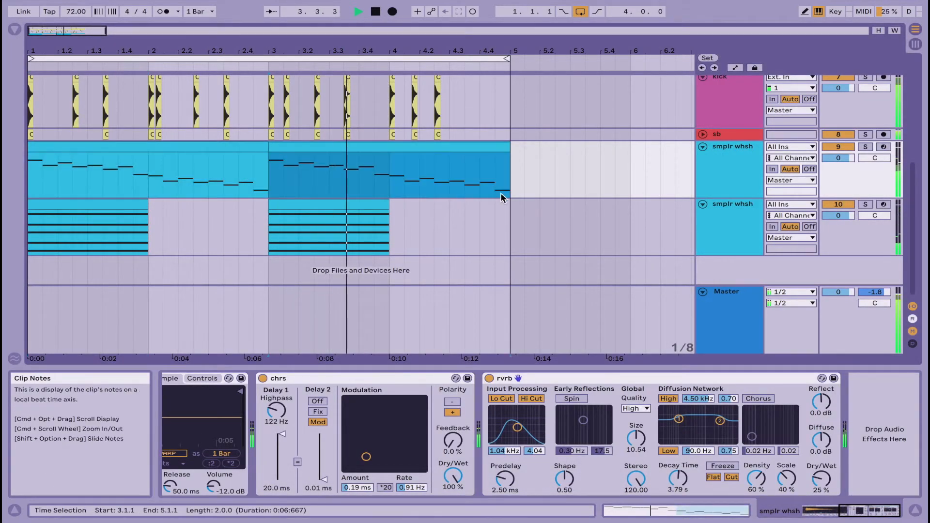
{"action": "left_click", "coordinate": [703, 204]}
{"action": "key", "text": "0"}
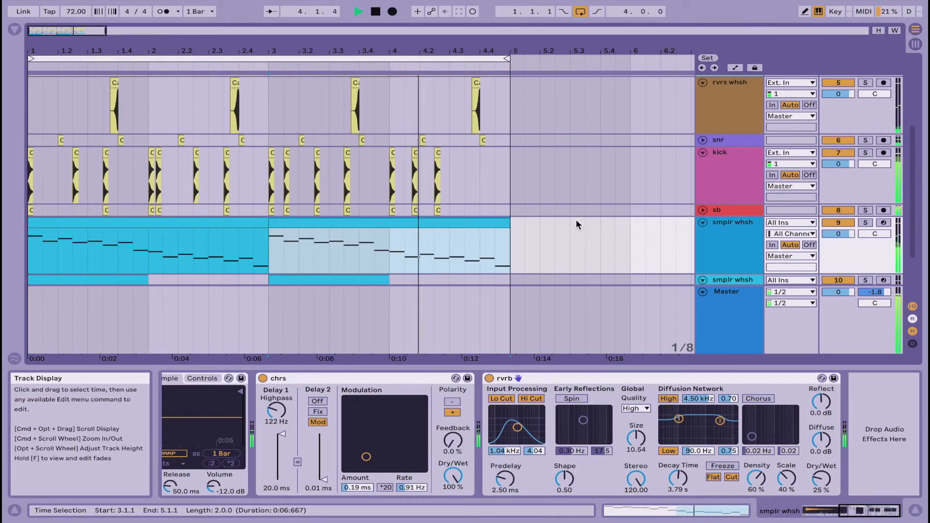
{"action": "left_click", "coordinate": [916, 511]}
{"action": "scroll", "coordinate": [554, 291], "scroll_direction": "up", "scroll_amount": 3}
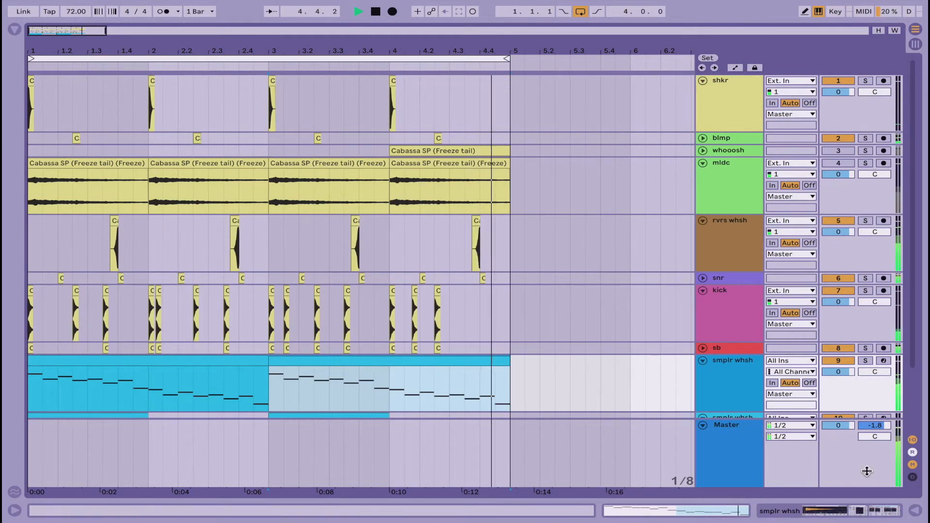
{"action": "left_click", "coordinate": [703, 417]}
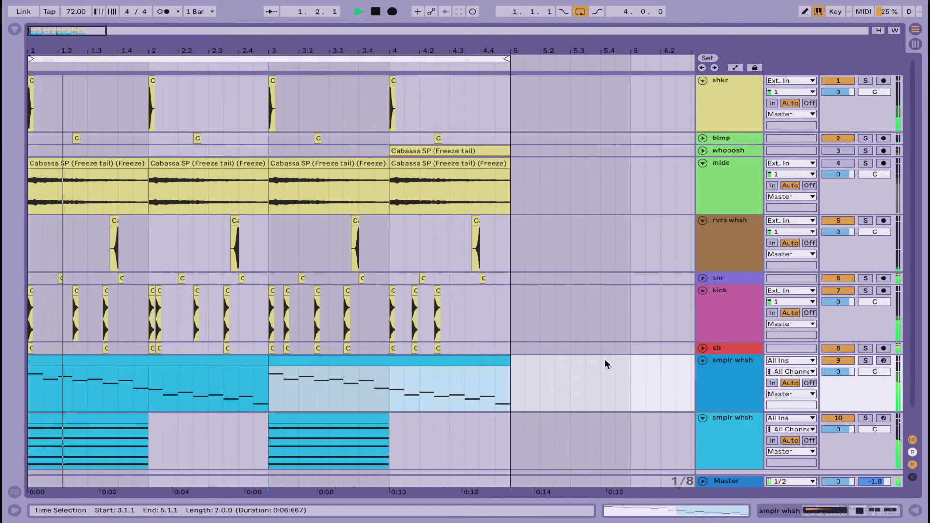
Set the rvrs whsh track volume to -5 dB.
{"action": "left_click", "coordinate": [740, 235]}
{"action": "left_click", "coordinate": [839, 230]}
{"action": "type", "text": "-5"}
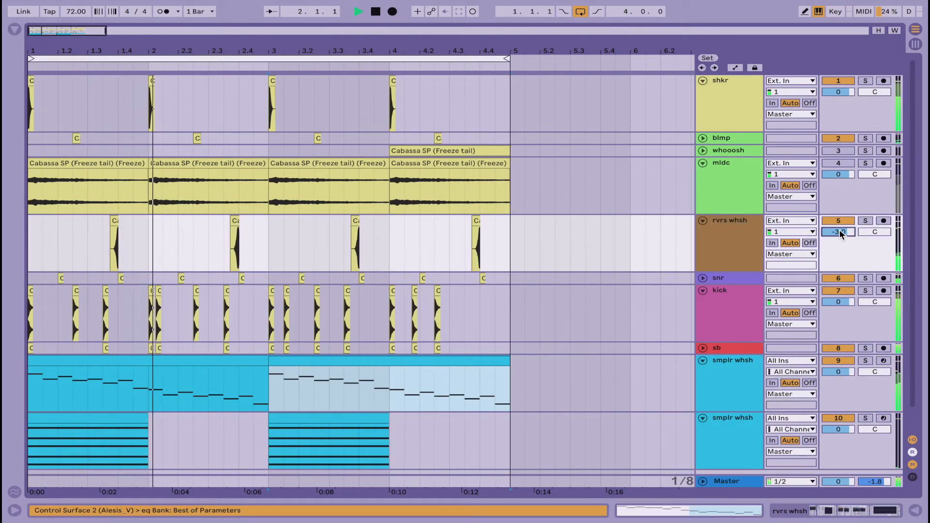
{"action": "key", "text": "Return"}
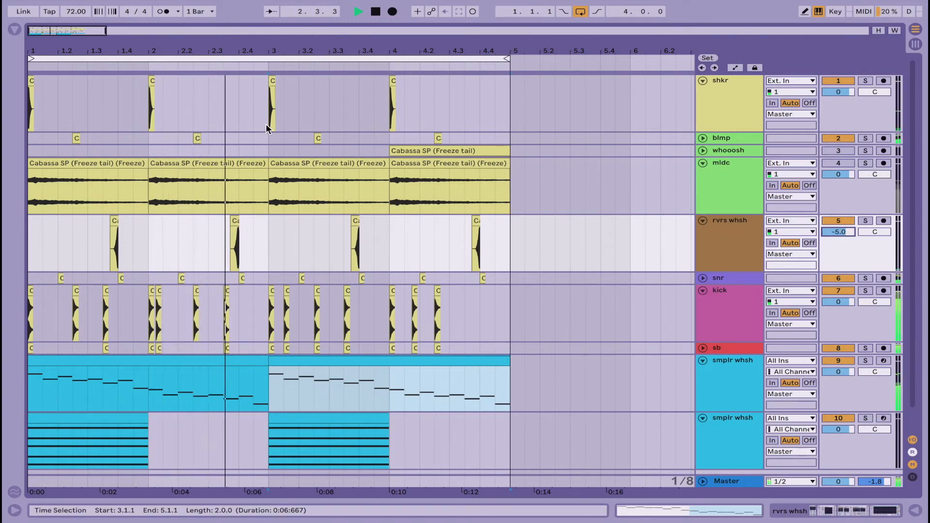
Duplicate the first one-beat section of the shkr track onto every beat through the end of bar 4.
{"action": "left_click", "coordinate": [28, 100]}
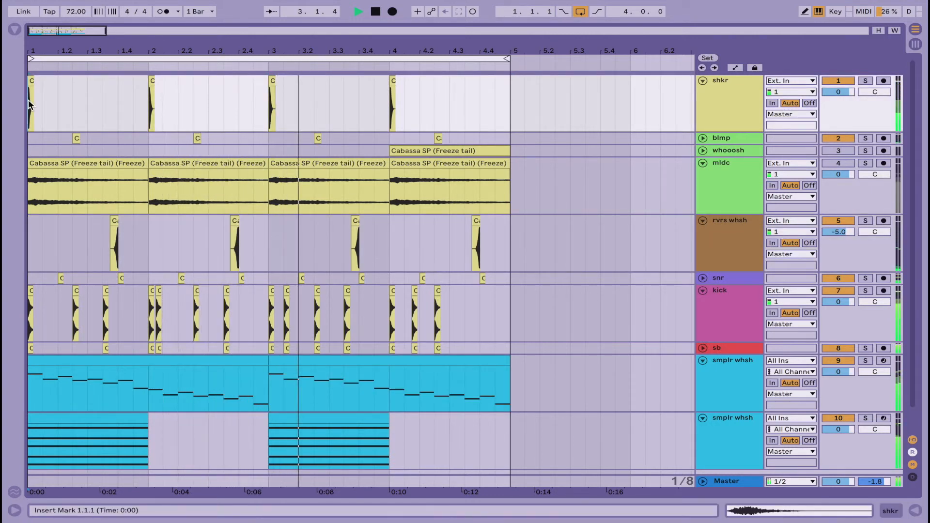
{"action": "key", "text": "plus"}
{"action": "key", "text": "plus"}
{"action": "key", "text": "minus"}
{"action": "key", "text": "minus"}
{"action": "key", "text": "minus"}
{"action": "key", "text": "minus"}
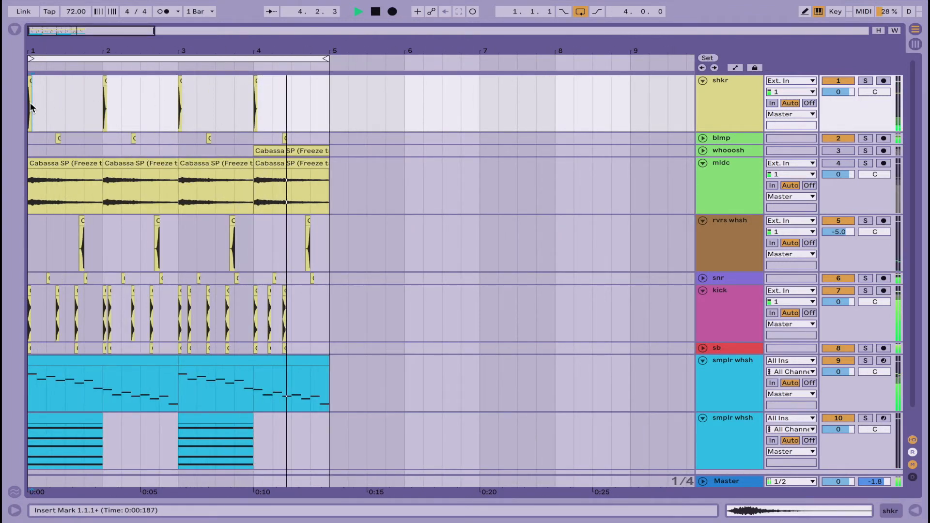
{"action": "key", "text": "plus"}
{"action": "key", "text": "plus"}
{"action": "left_click_drag", "start_coordinate": [44, 109], "coordinate": [112, 108]}
{"action": "key", "text": "space"}
{"action": "key", "text": "ctrl+d"}
{"action": "key", "text": "ctrl+d"}
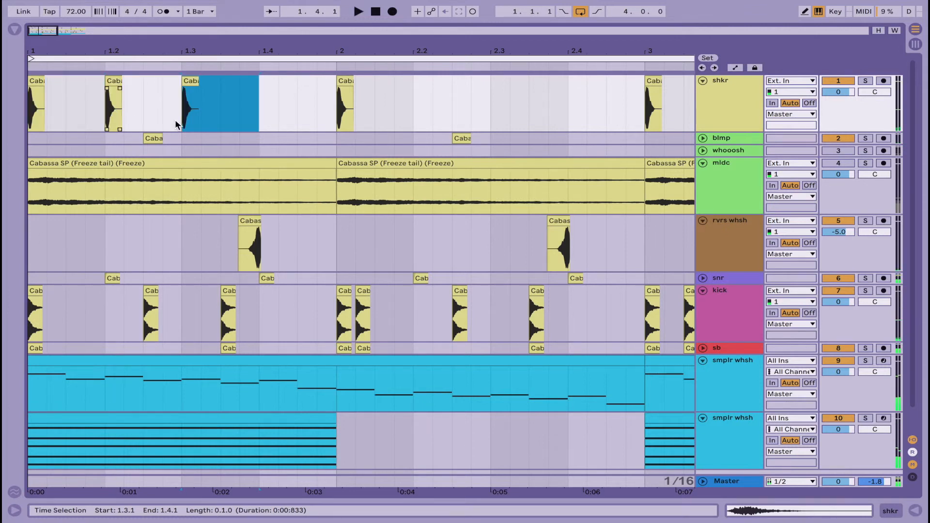
{"action": "key", "text": "ctrl+d"}
{"action": "key", "text": "ctrl+d"}
{"action": "key", "text": "minus"}
{"action": "key", "text": "minus"}
{"action": "key", "text": "ctrl+d"}
{"action": "key", "text": "ctrl+d"}
{"action": "key", "text": "ctrl+d"}
{"action": "key", "text": "ctrl+d"}
{"action": "key", "text": "ctrl+d"}
{"action": "key", "text": "ctrl+d"}
{"action": "key", "text": "ctrl+d"}
{"action": "key", "text": "ctrl+d"}
{"action": "key", "text": "ctrl+d"}
{"action": "key", "text": "ctrl+d"}
{"action": "key", "text": "ctrl+d"}
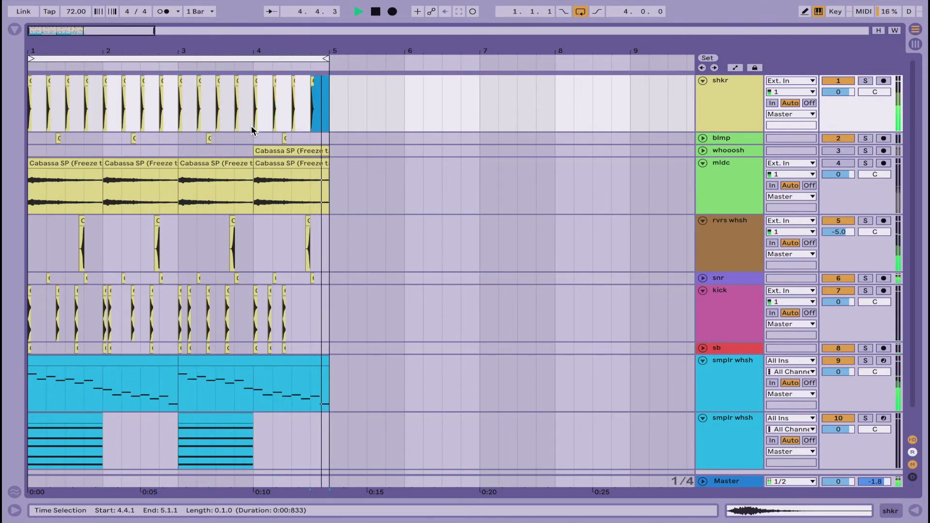
Lower the shkr track volume to -5.4 dB.
{"action": "left_click_drag", "start_coordinate": [838, 92], "coordinate": [838, 93]}
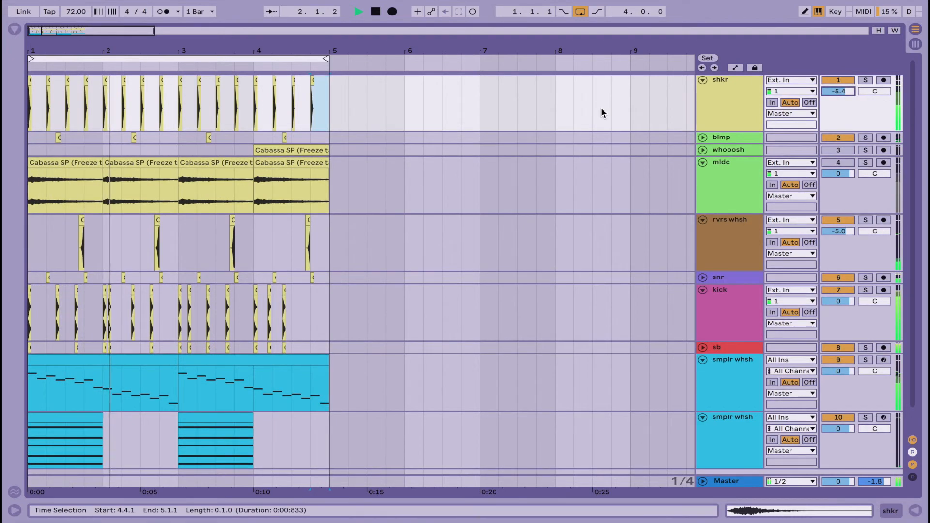
{"action": "scroll", "coordinate": [600, 107], "scroll_direction": "down", "scroll_amount": 1}
{"action": "scroll", "coordinate": [600, 106], "scroll_direction": "up", "scroll_amount": 1}
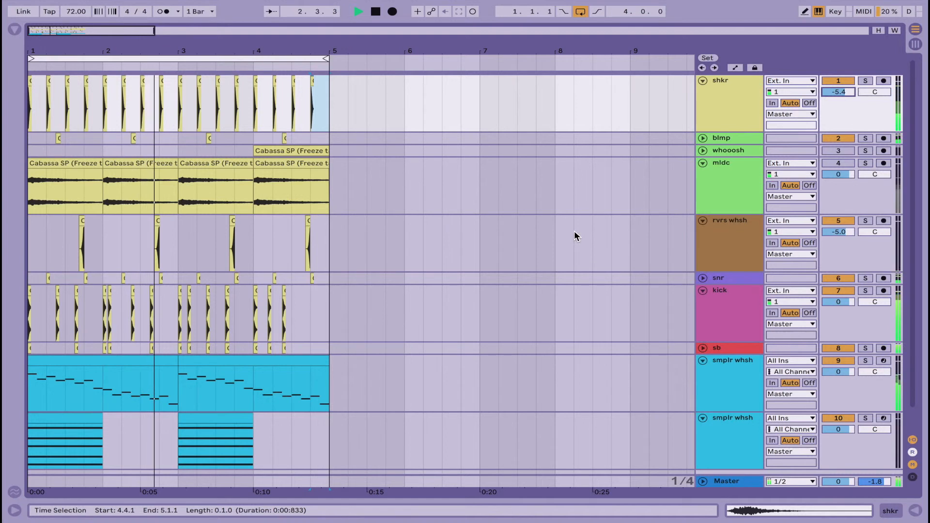
{"action": "scroll", "coordinate": [576, 236], "scroll_direction": "down", "scroll_amount": 1}
{"action": "scroll", "coordinate": [576, 236], "scroll_direction": "up", "scroll_amount": 1}
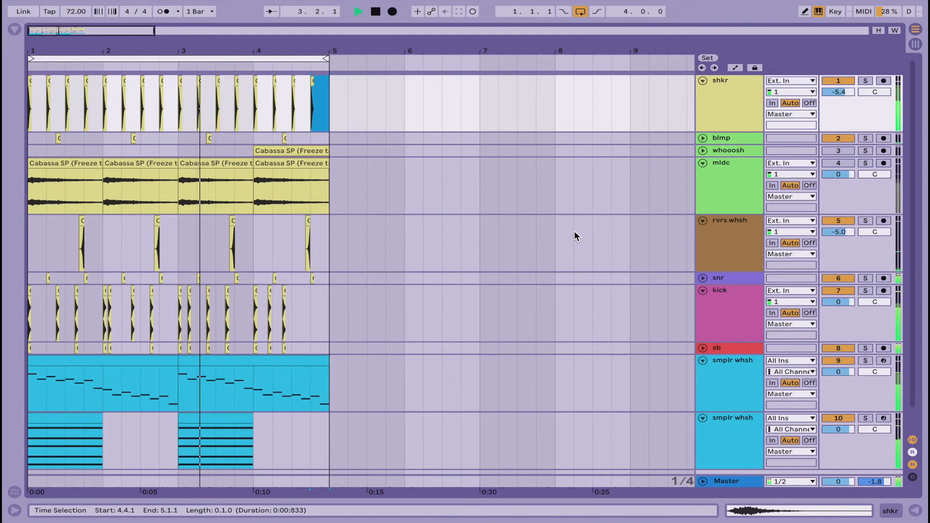